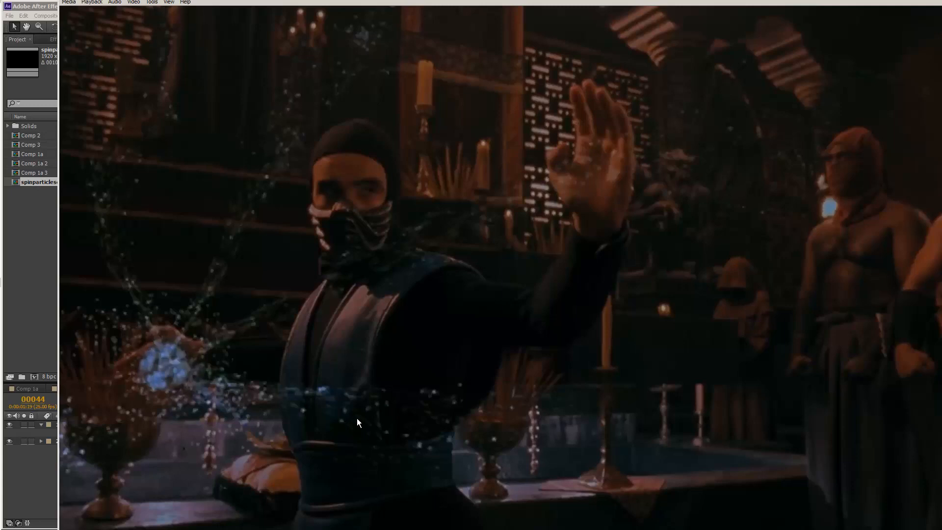
Switch to After Effects, play a RAM preview of Comp 3 and open Comp 1a
click(54, 9)
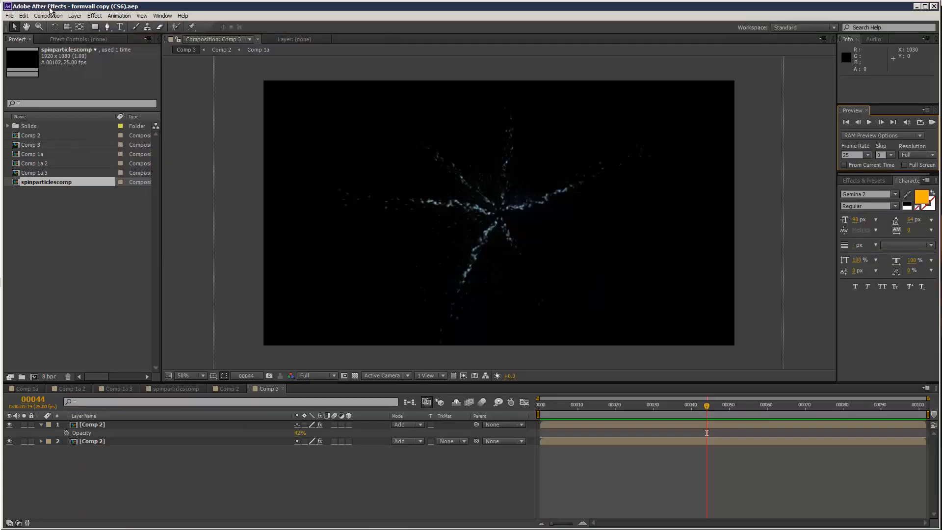
click(932, 123)
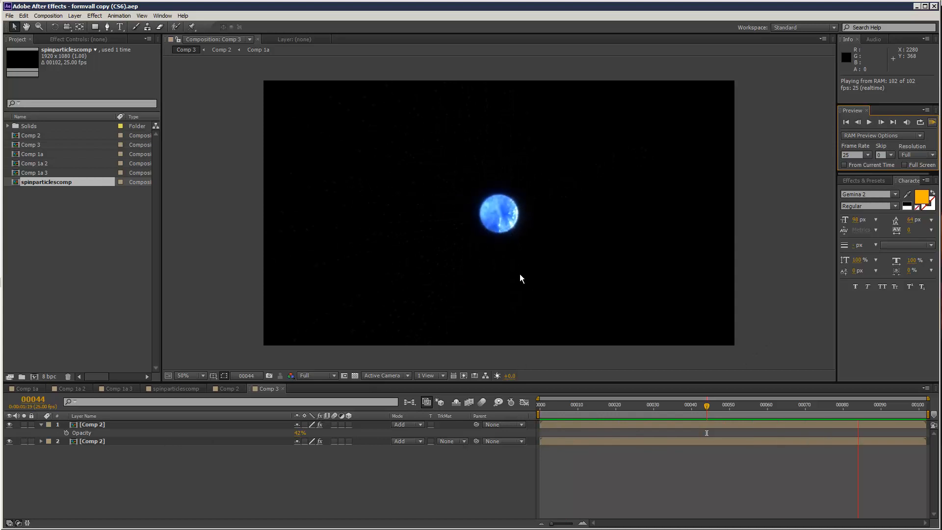
click(28, 390)
click(27, 388)
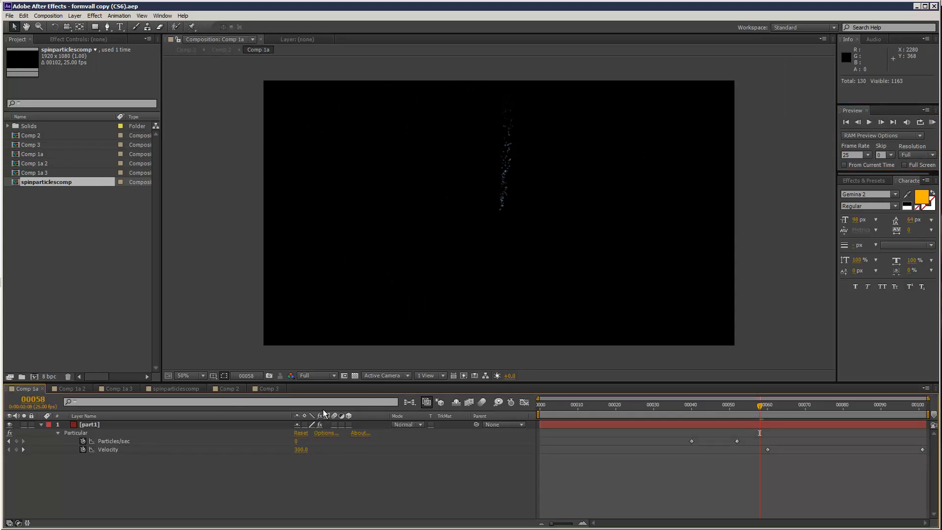
Open Comp 2, enlarge the timeline to show all its layers, and view the cc Glass layer's effect settings
click(230, 388)
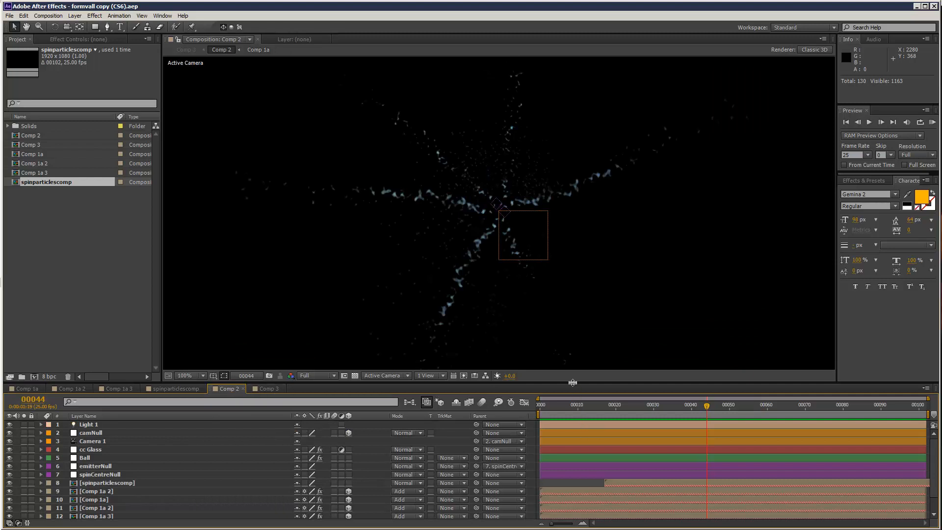
drag(573, 383, 573, 355)
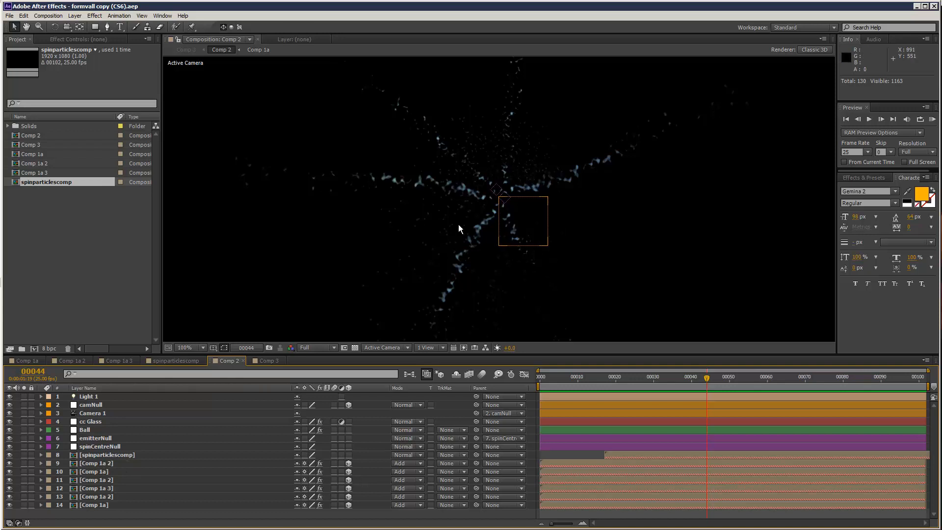
click(104, 422)
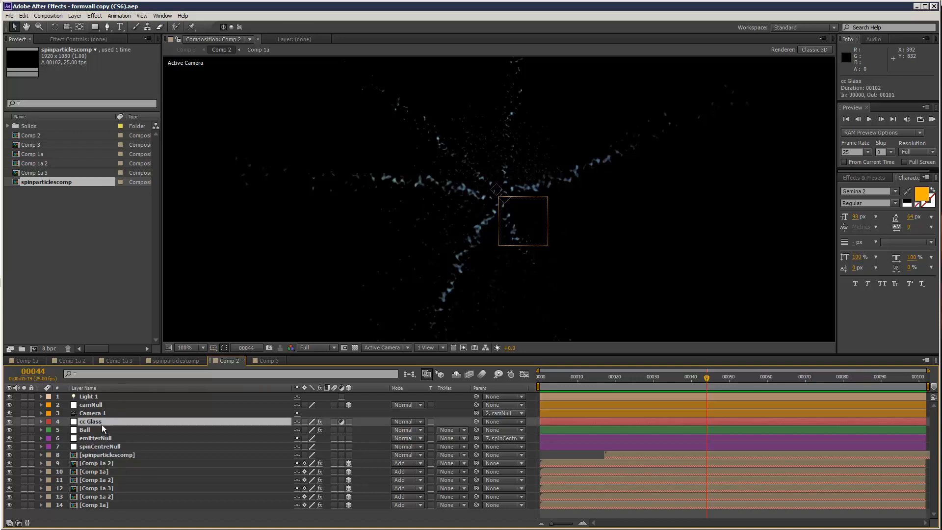
click(90, 42)
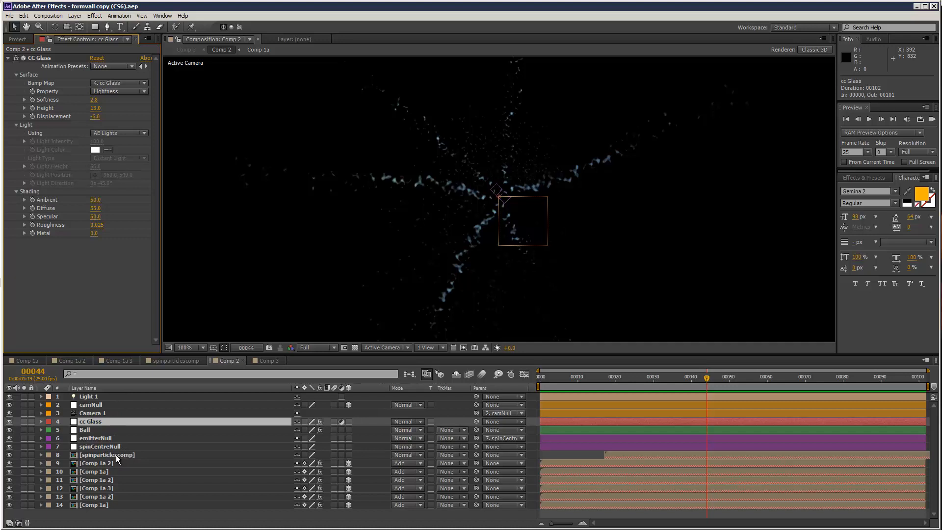
Scrub through Comp 1a and Comp 2, and view the effects on the first Comp 1a 2 layer and the Ball layer
click(28, 361)
drag(555, 378, 834, 378)
click(227, 360)
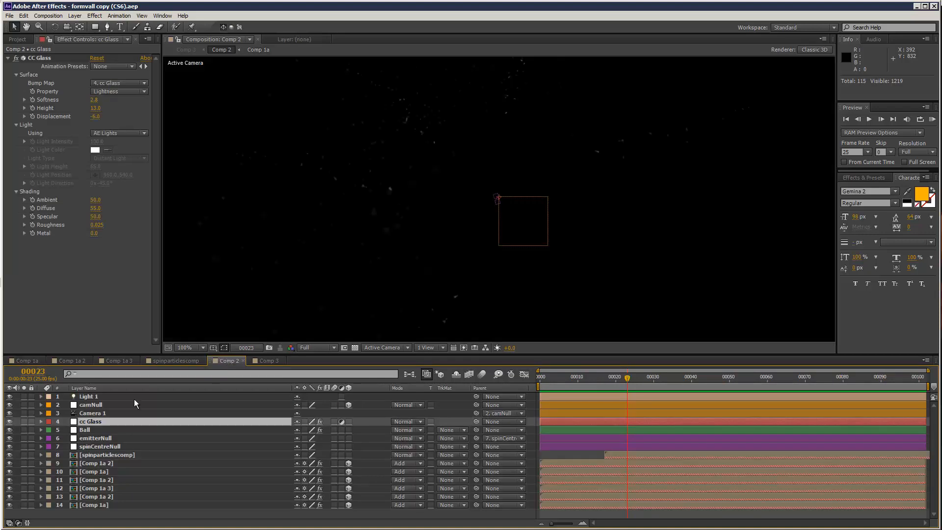
click(136, 463)
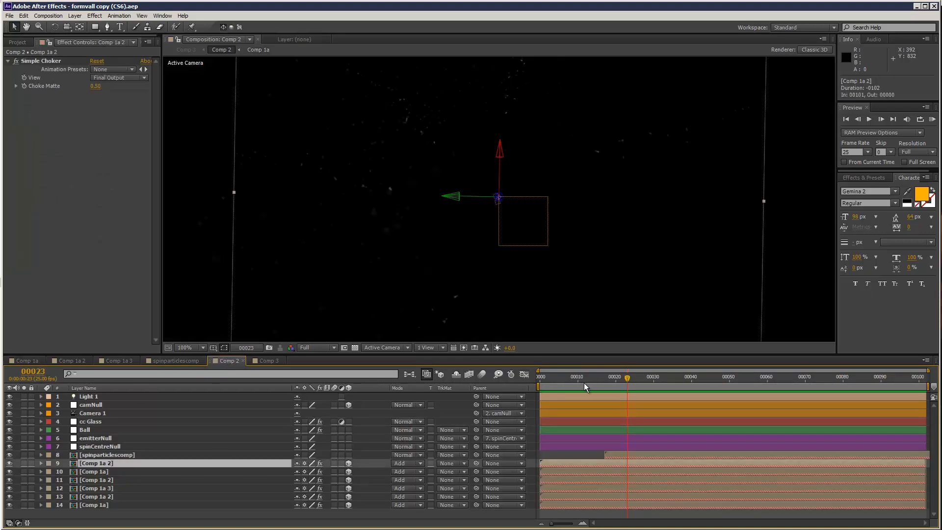
drag(584, 383, 837, 390)
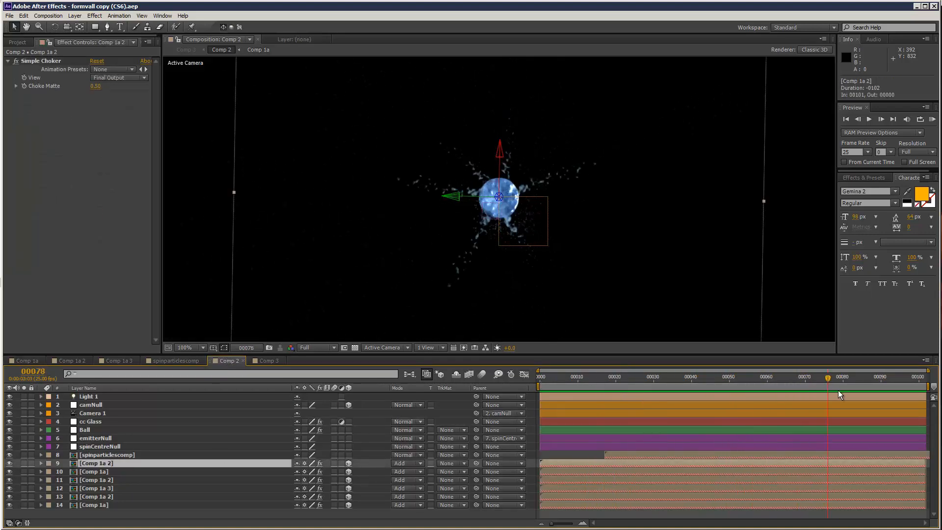
click(102, 423)
click(98, 431)
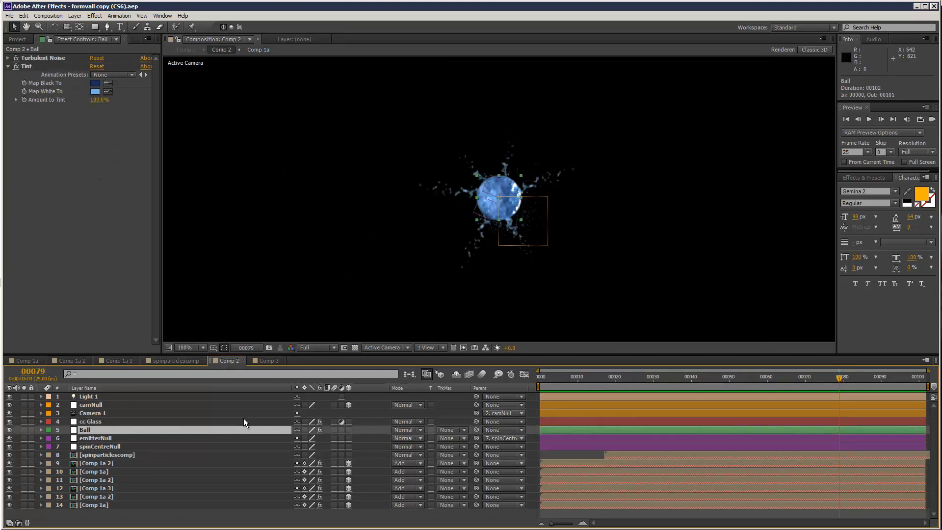
Examine the effects on the upper Comp 2 layer in Comp 3 and scrub through to the last frame
click(277, 364)
drag(545, 381, 608, 382)
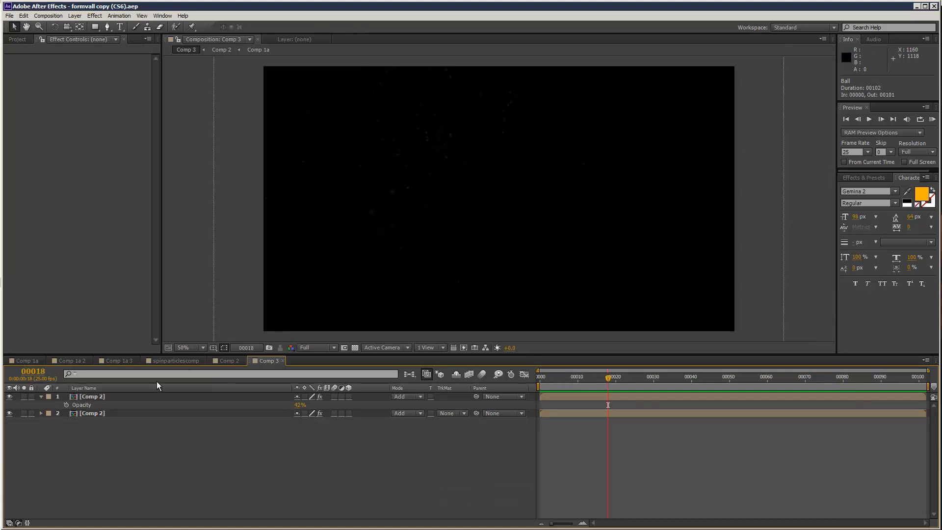
click(145, 397)
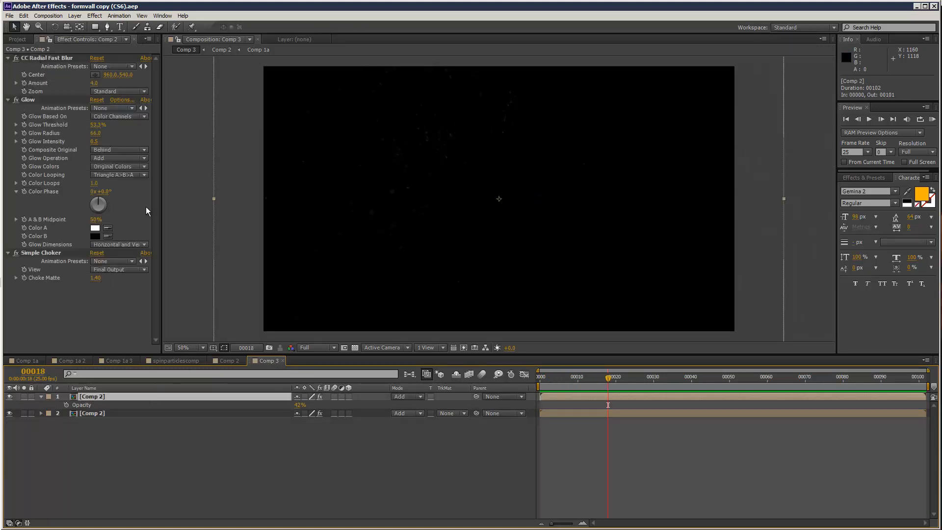
drag(586, 384, 922, 386)
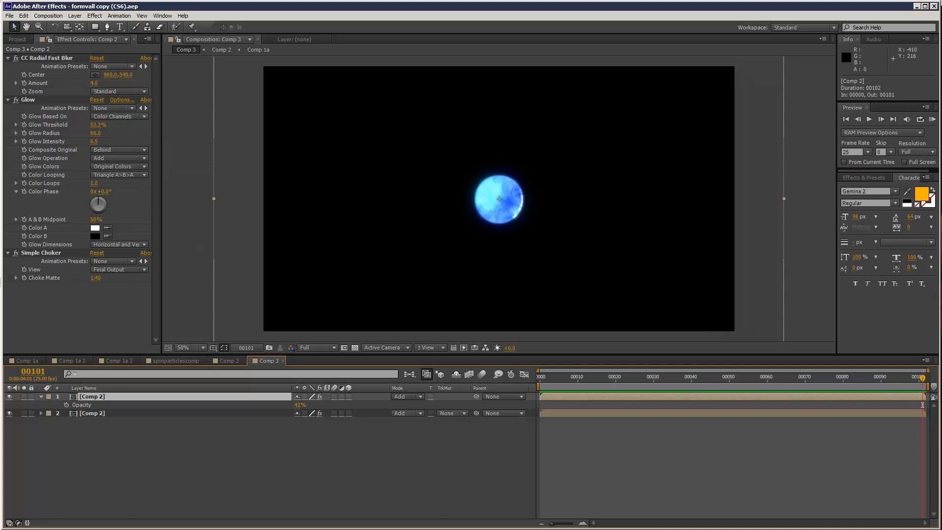
Start a new project and create composition Comp 1 with the HDV/HDTV 720 25 preset and a duration of 200 frames
click(10, 16)
mouse_move(13, 29)
click(157, 26)
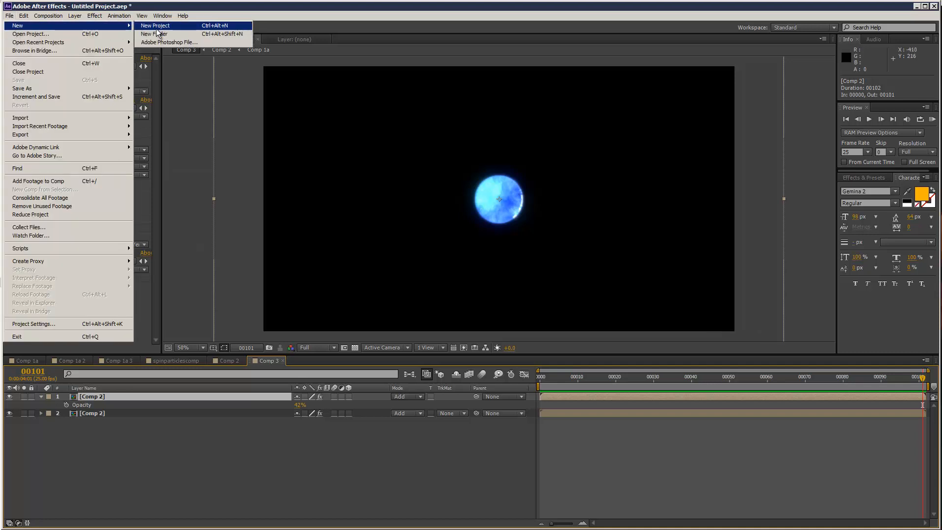
click(48, 15)
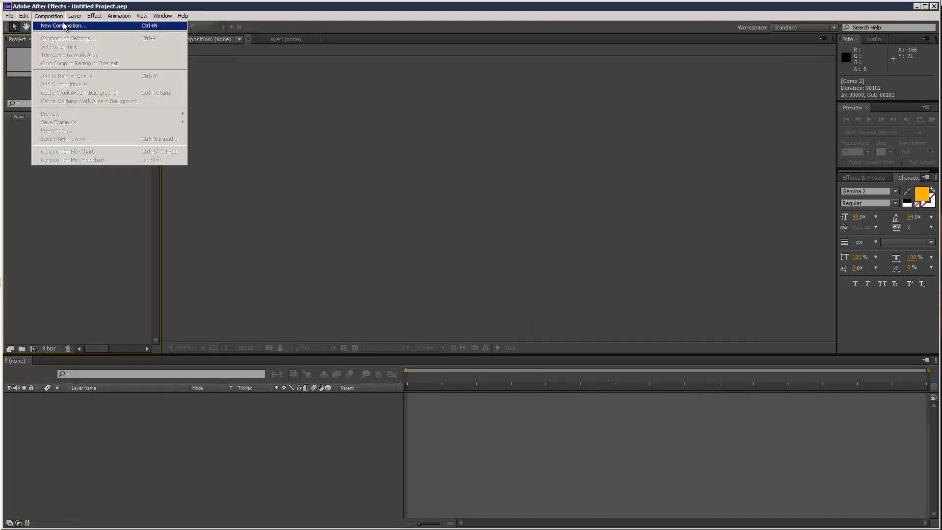
click(63, 22)
click(756, 438)
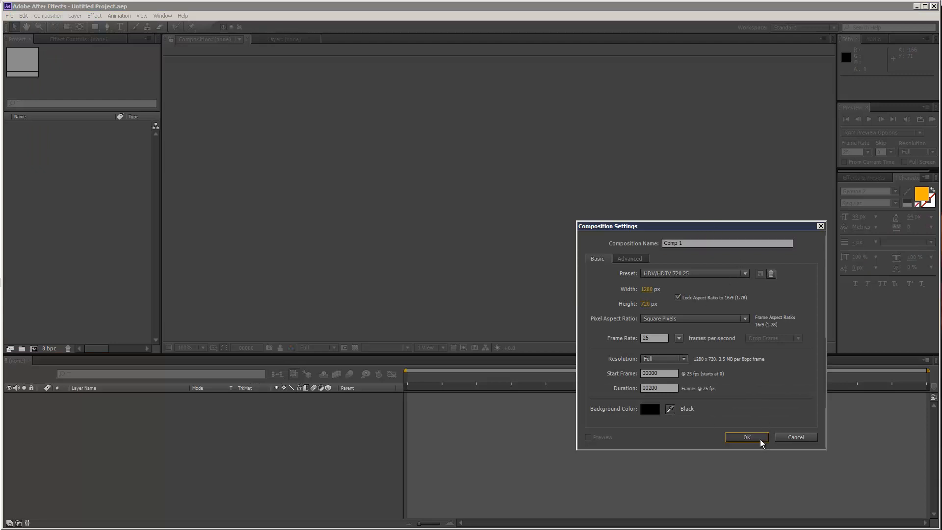
Add a 1280 x 720 solid layer named "part" to Comp 1
click(75, 16)
mouse_move(98, 25)
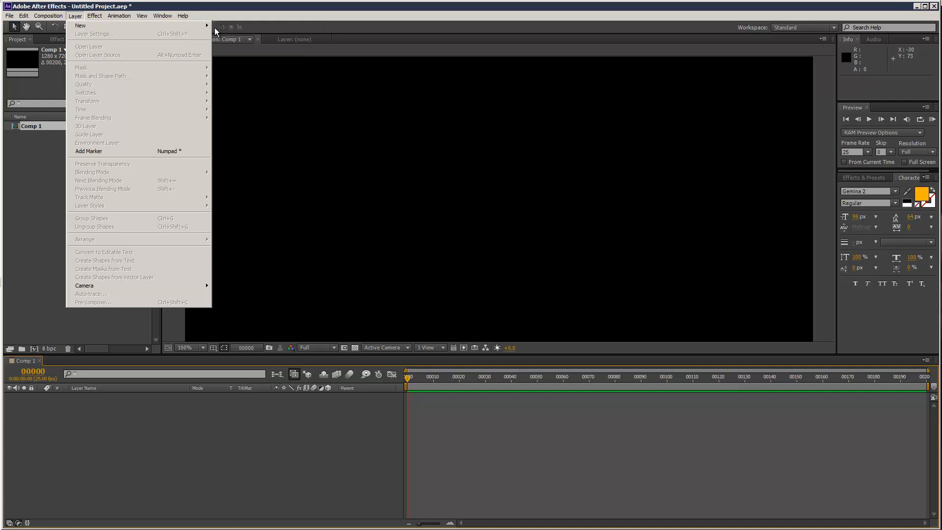
click(238, 32)
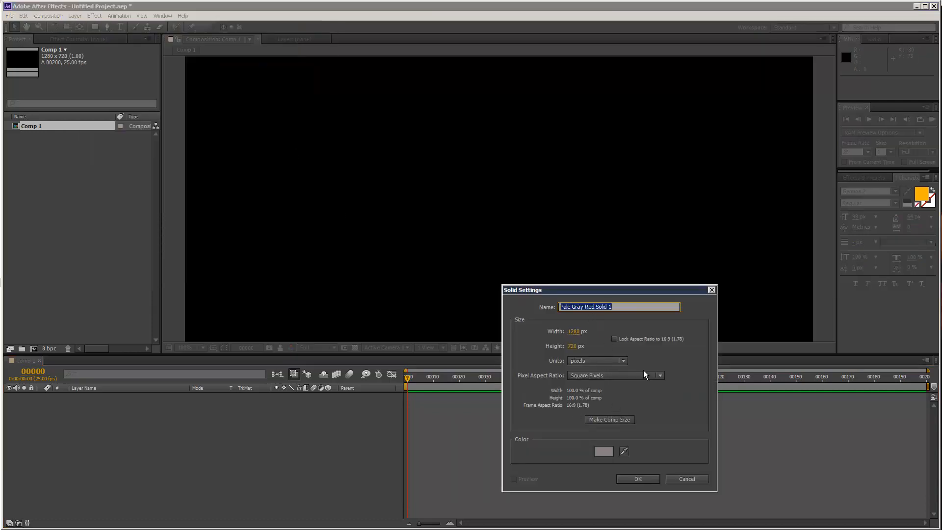
text(part)
click(638, 478)
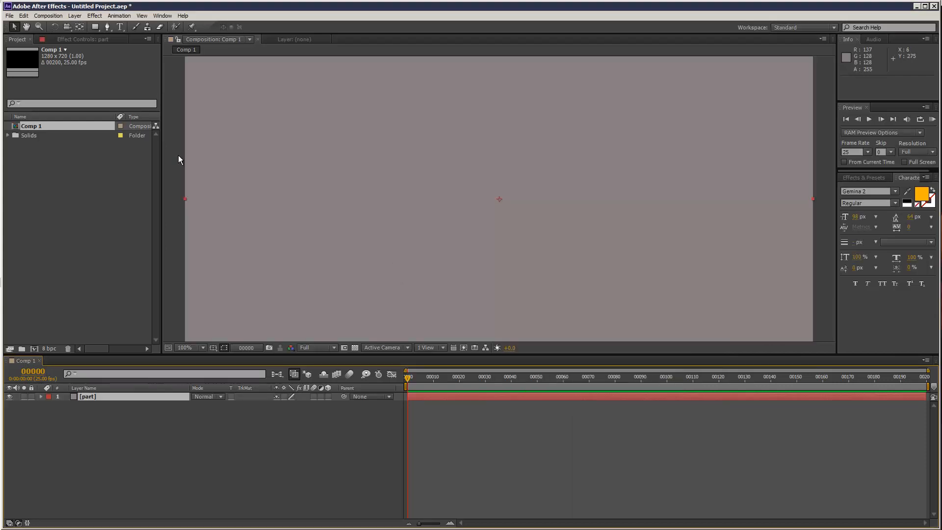
Apply the Trapcode Particular effect to the part layer and scrub the timeline to frame 124
click(91, 15)
mouse_move(186, 322)
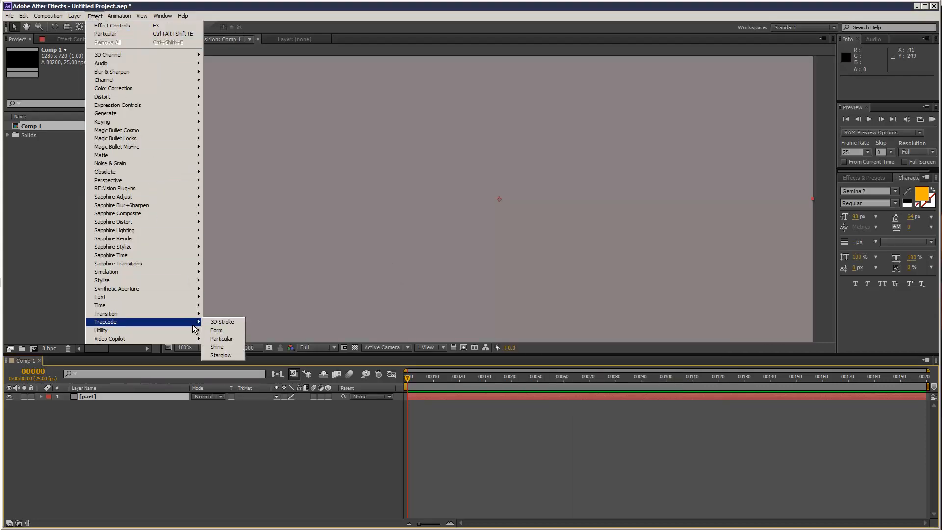
click(221, 339)
drag(459, 378, 729, 376)
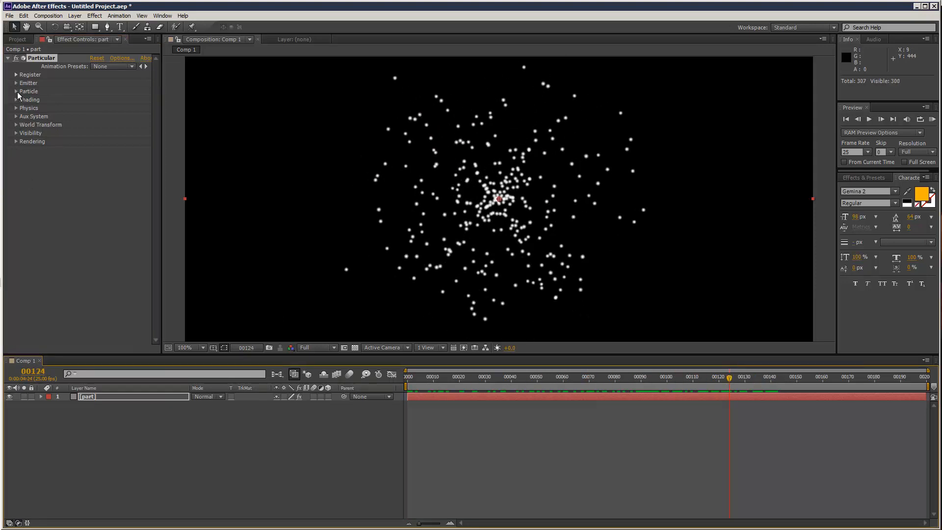
Set Particular's Wind X to 488 in the Air physics settings
click(16, 108)
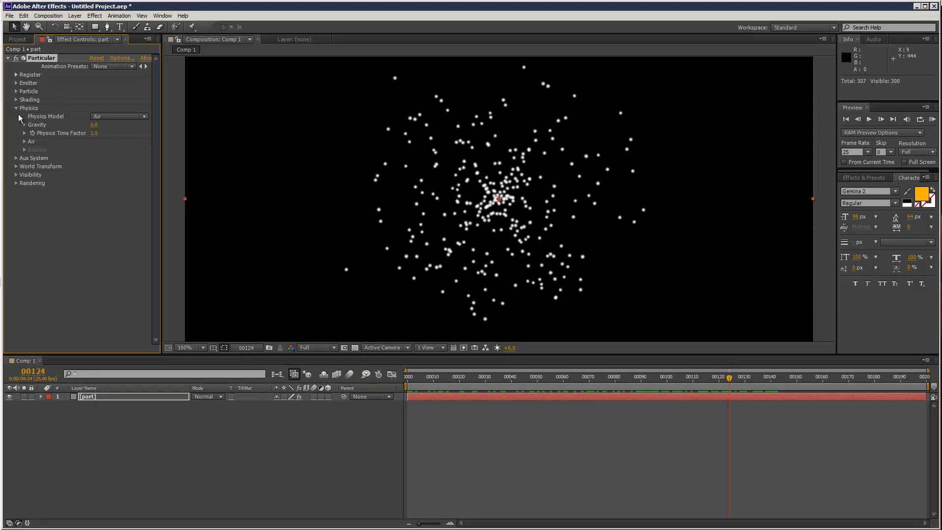
click(24, 142)
drag(93, 200, 173, 184)
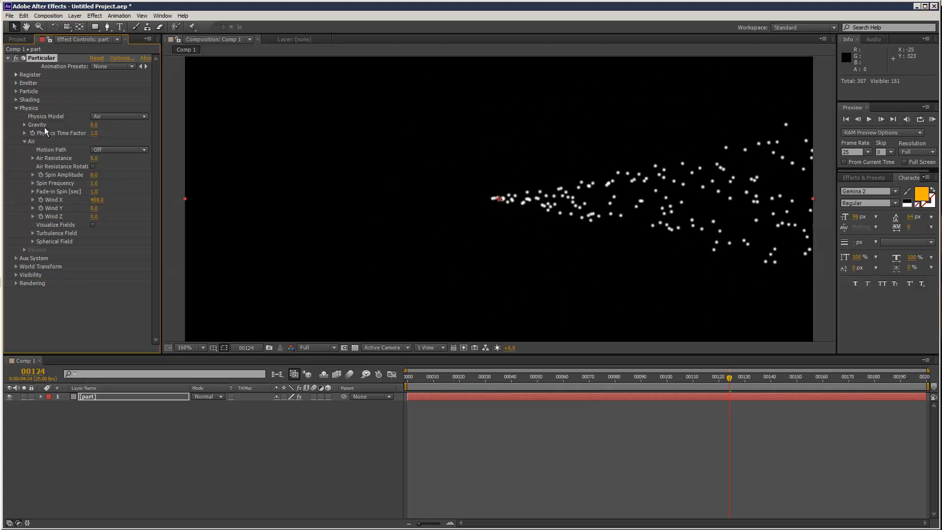
Set the emitter type to Sphere and the direction to Directional, and play a RAM preview of the particle stream
click(17, 83)
click(123, 98)
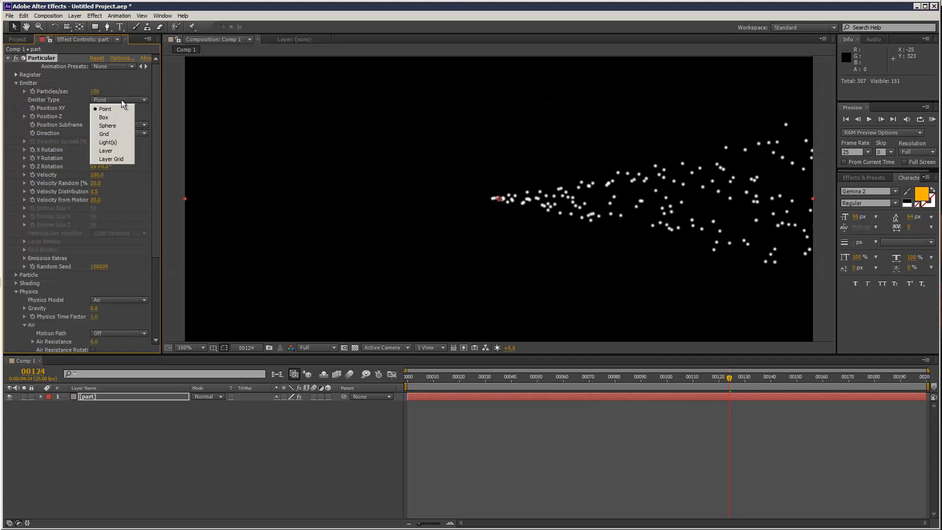
click(119, 127)
click(119, 131)
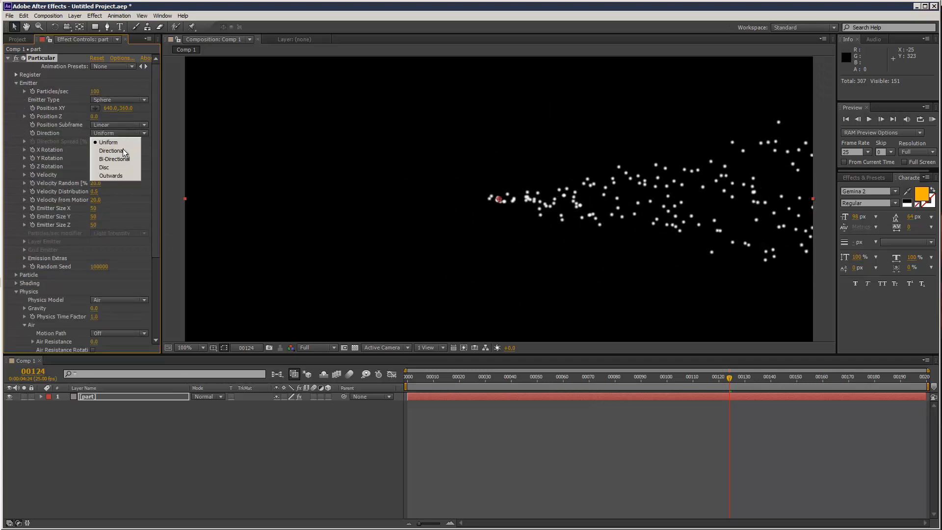
click(119, 152)
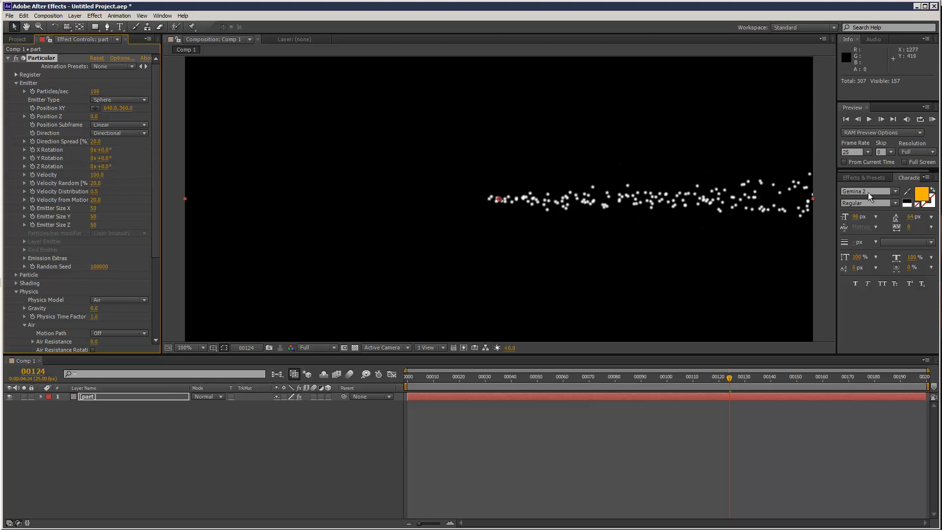
click(931, 120)
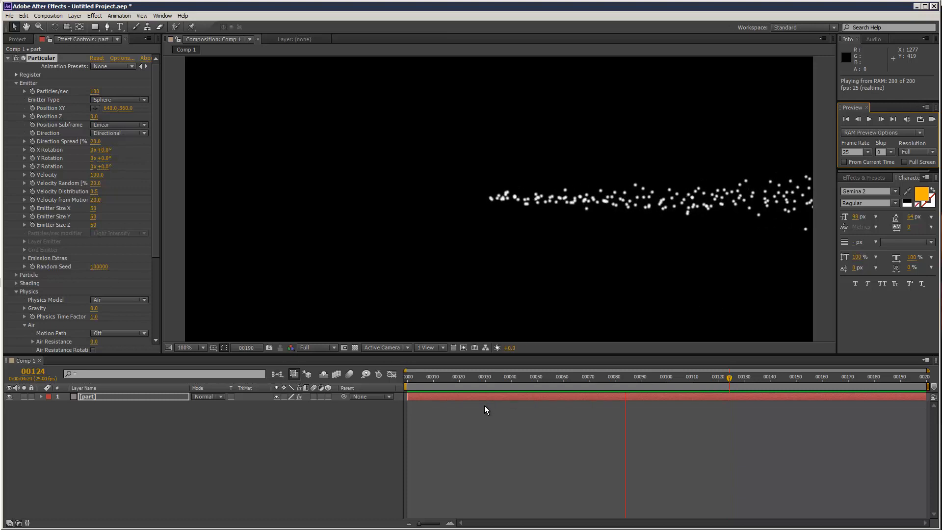
key(space)
Set the particle Life to 9 seconds and Size Random to 45%
click(16, 274)
scroll(72, 247, down, 4)
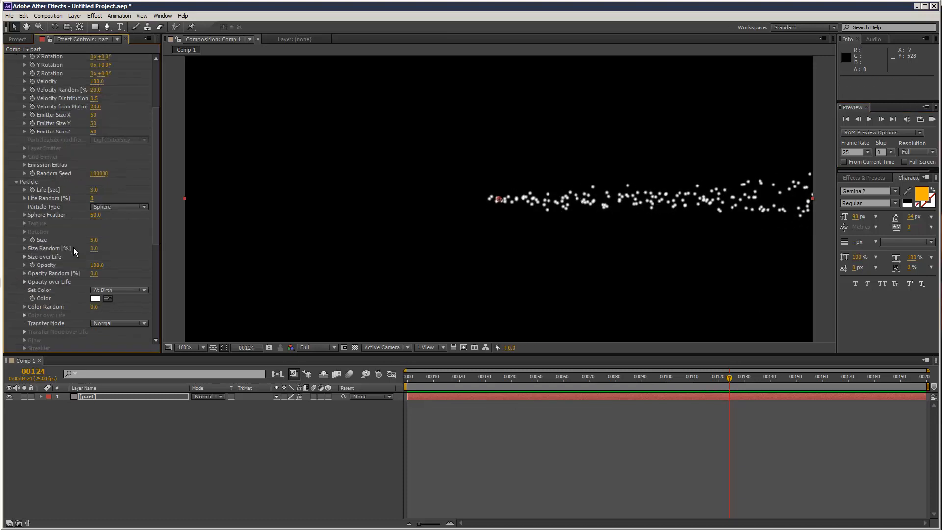
click(93, 191)
text(9)
key(Return)
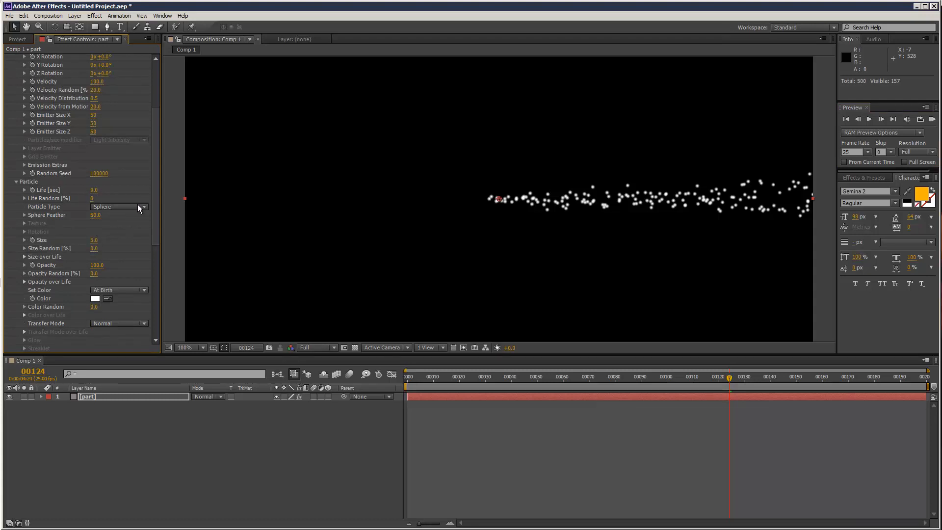
drag(154, 198, 157, 235)
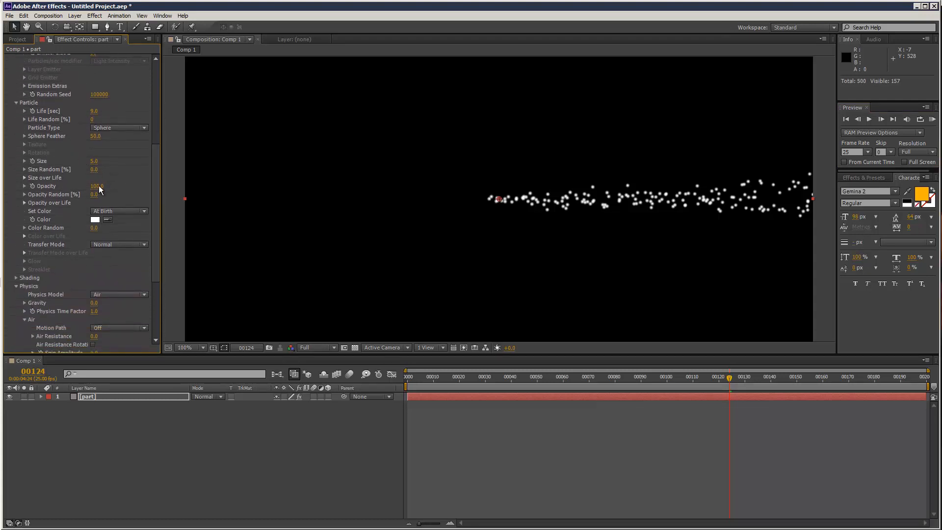
drag(94, 170, 120, 176)
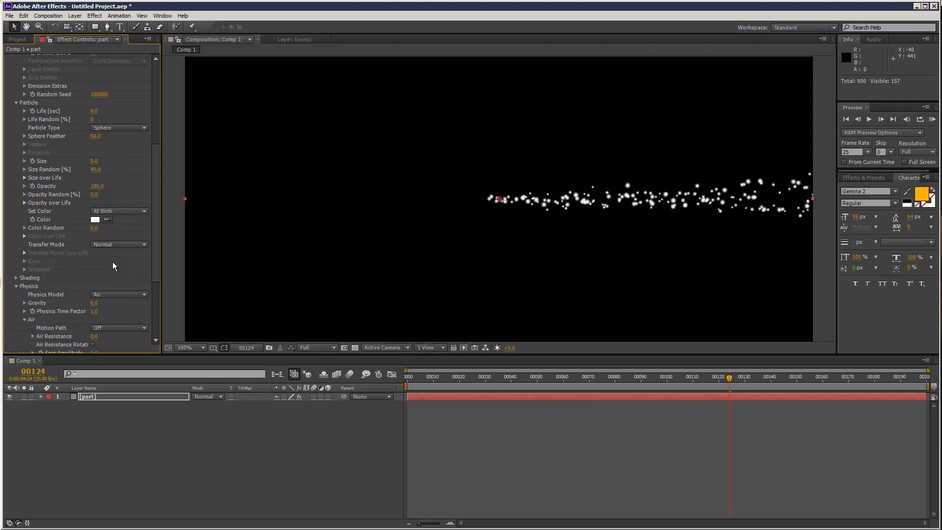
Shape the particles' Opacity over Life as a falling curve that drops steeply to zero early in their life
click(24, 203)
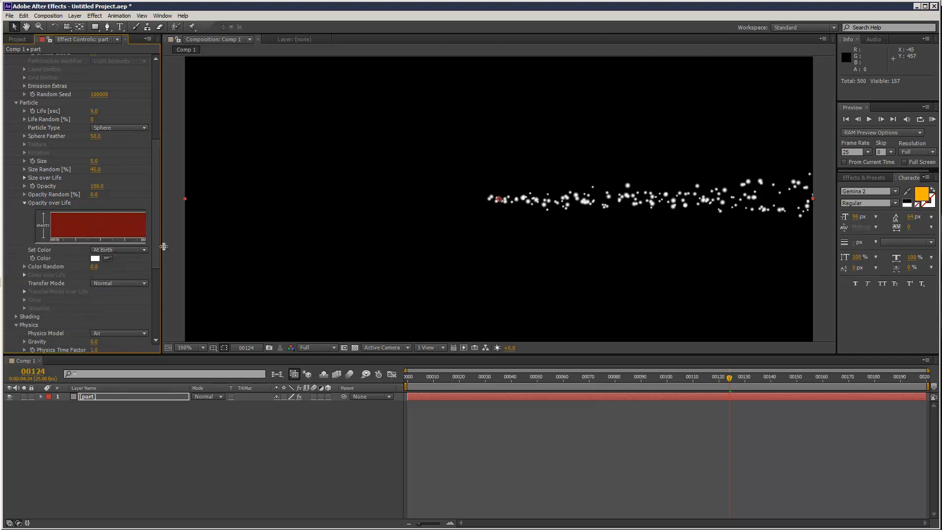
drag(163, 246, 211, 246)
click(162, 220)
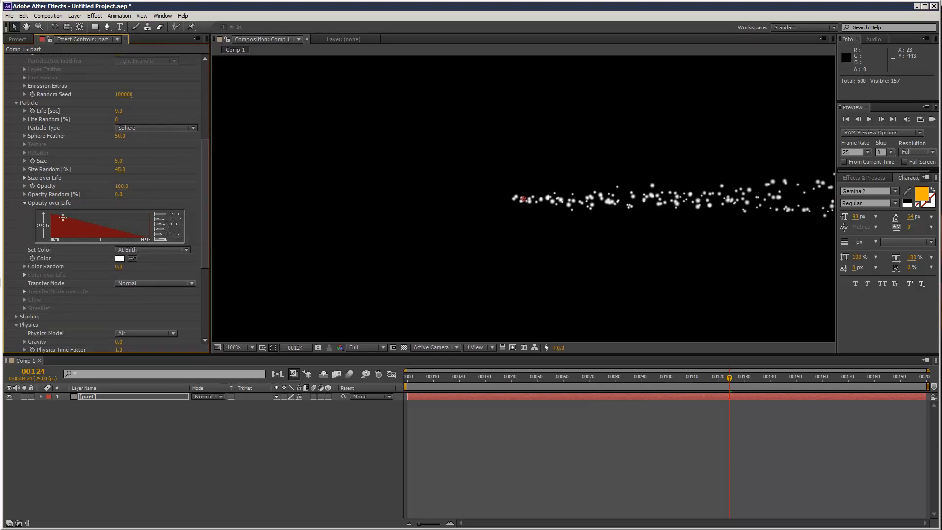
drag(63, 217, 139, 241)
key(space)
drag(650, 170, 582, 169)
drag(48, 213, 132, 255)
mouse_move(49, 214)
mouse_down()
mouse_move(70, 240)
mouse_move(112, 250)
mouse_up()
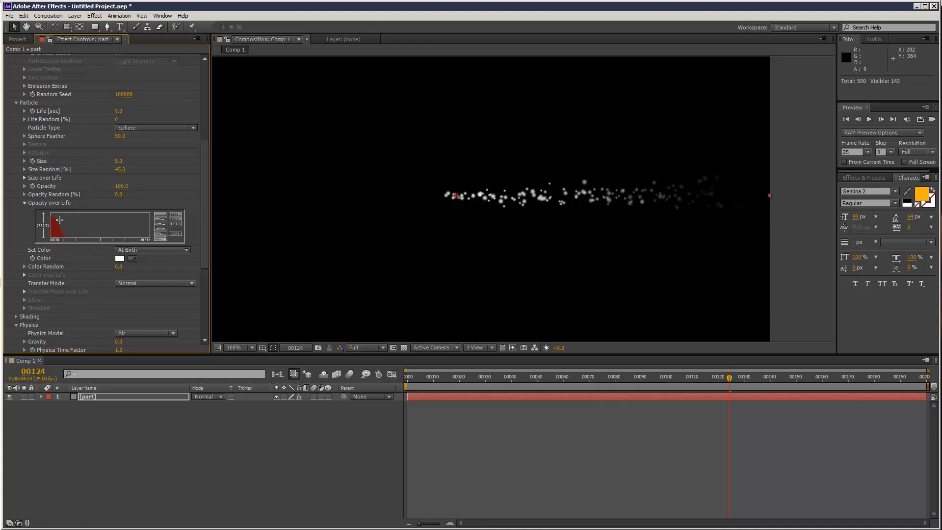
Reshape Opacity over Life into a lower, more gradual falloff near birth, and play a RAM preview of the stream
drag(59, 220, 76, 242)
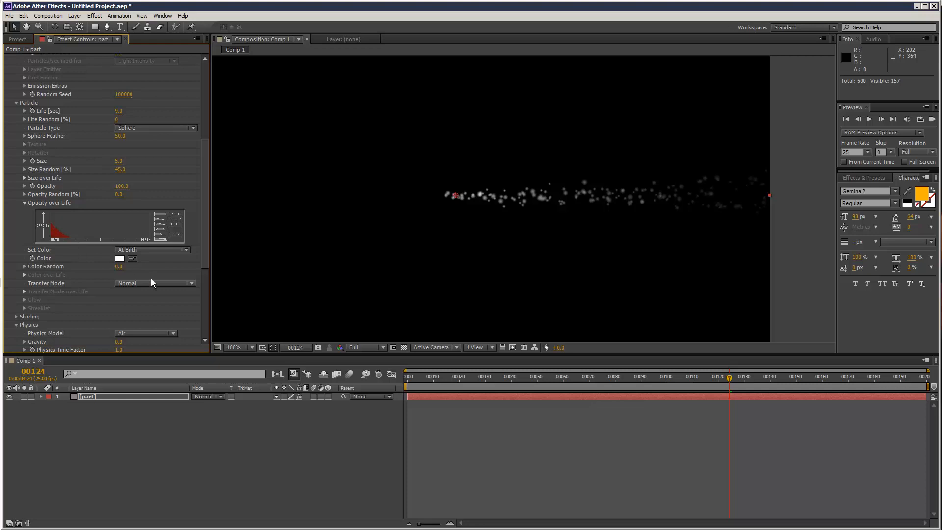
click(932, 119)
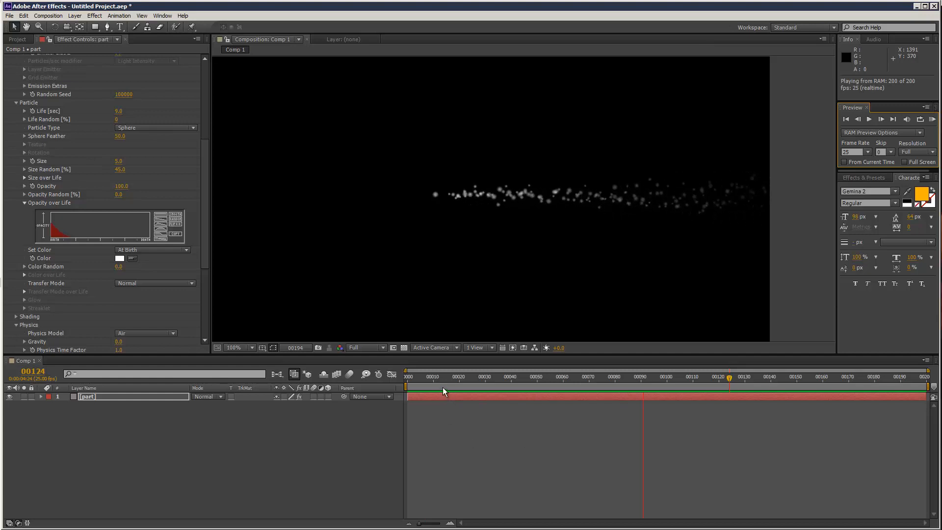
click(438, 387)
click(622, 382)
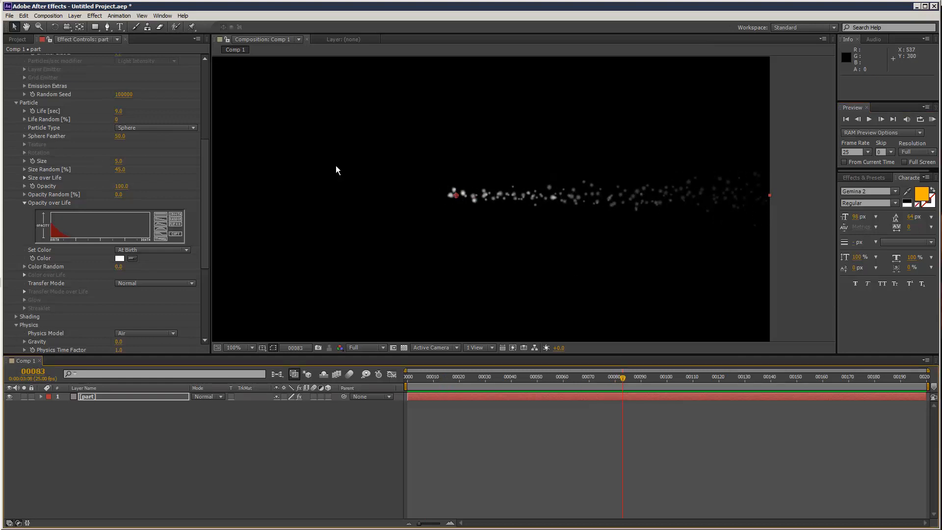
Set Affect Position to 52 in the Turbulence Field settings of Particular's Air physics
drag(206, 168, 219, 257)
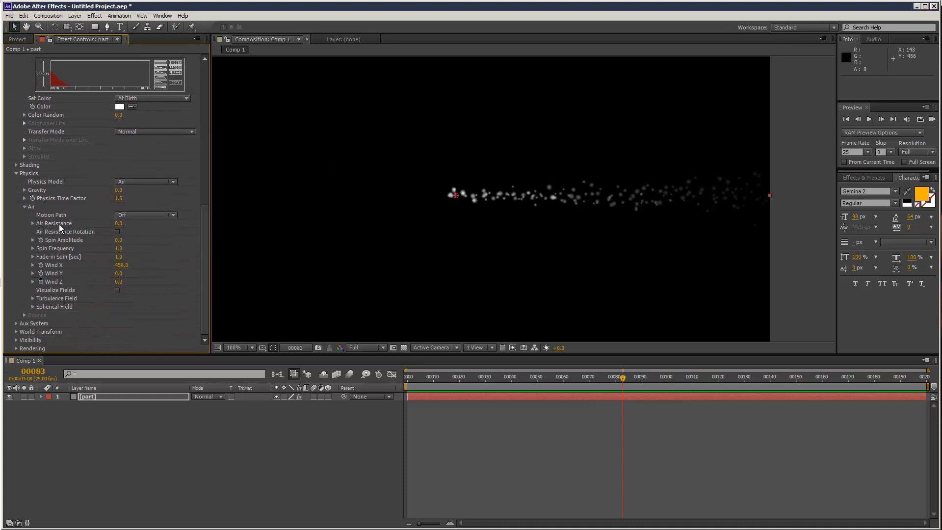
click(33, 299)
scroll(172, 271, down, 3)
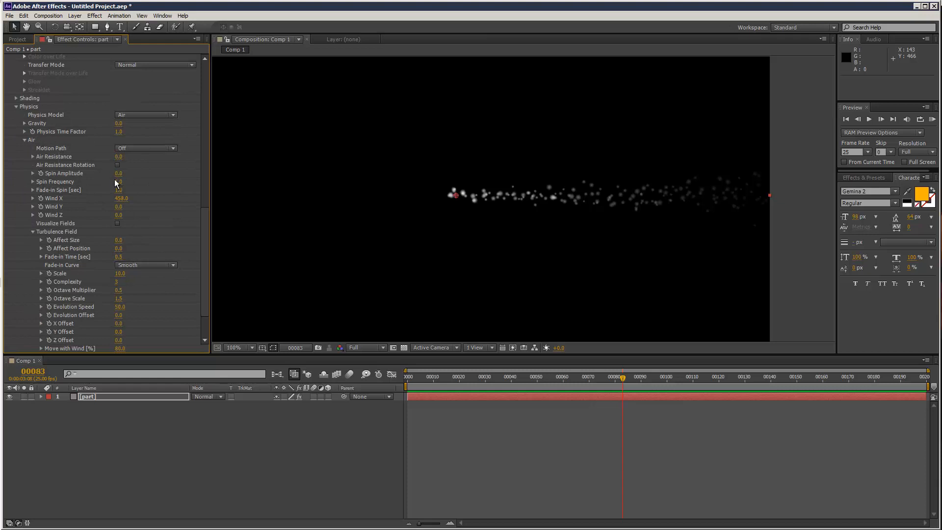
drag(119, 248, 140, 248)
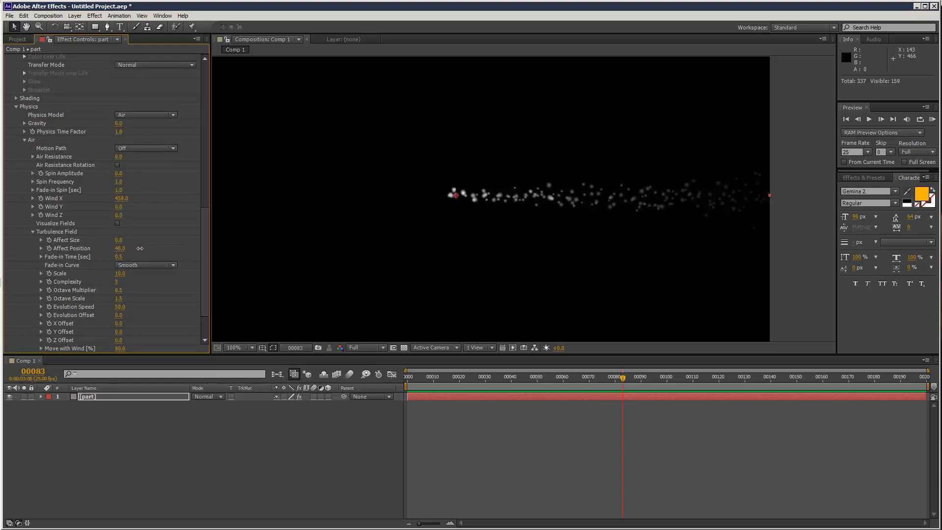
Set the emitter size to 4 in X, Y and Z
drag(205, 250, 211, 97)
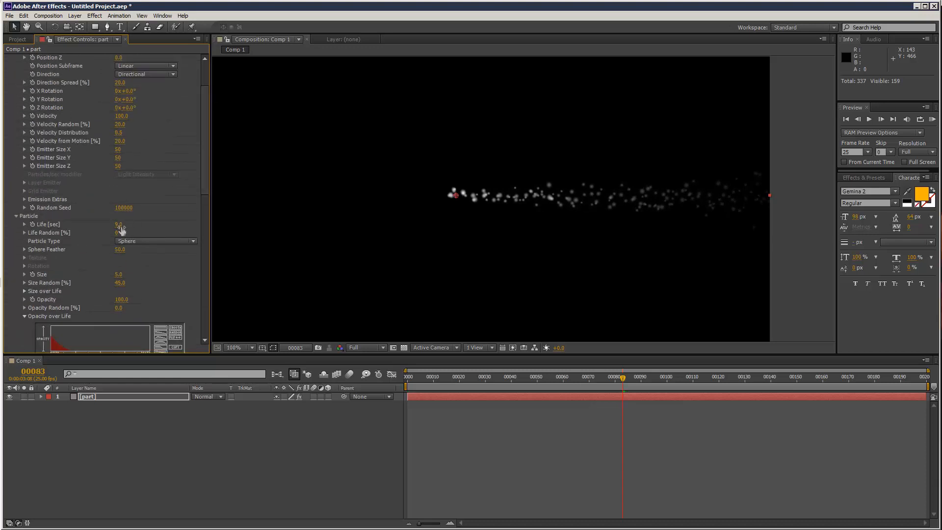
click(120, 150)
text(4)
key(Tab)
text(4)
key(Tab)
text(4)
key(Return)
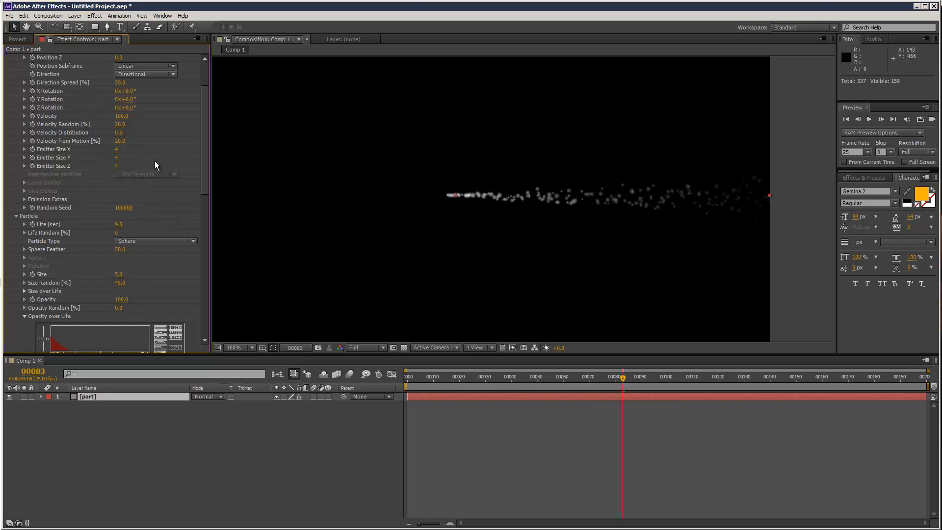
Scrub through the timeline and play a RAM preview of the narrower particle stream
click(469, 377)
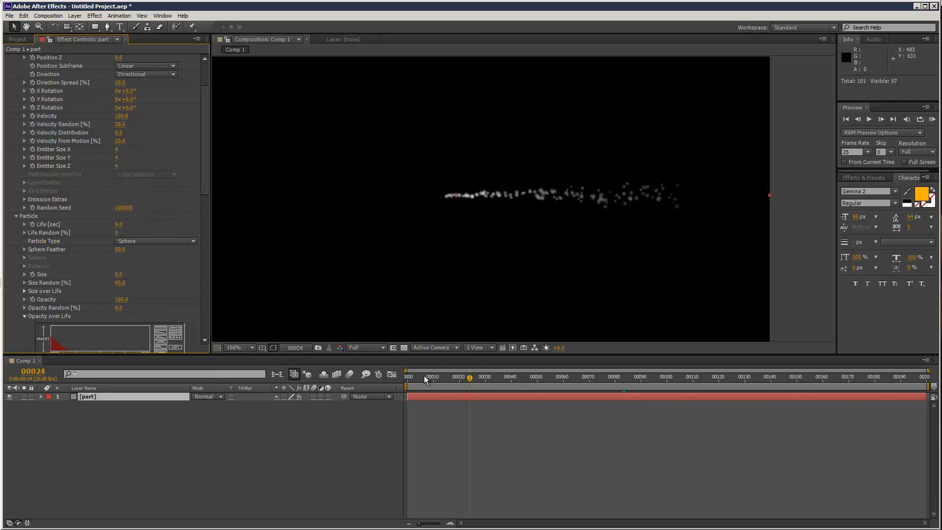
drag(424, 375, 815, 376)
click(932, 119)
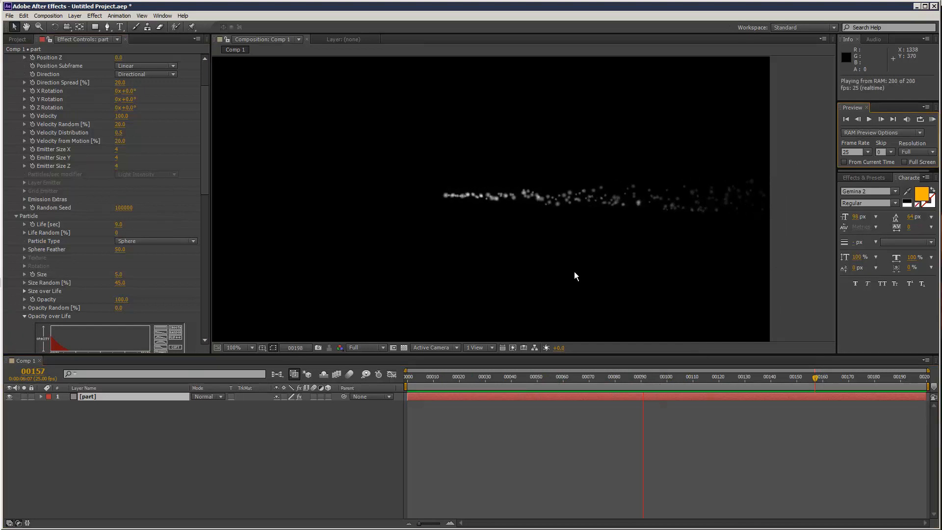
click(565, 428)
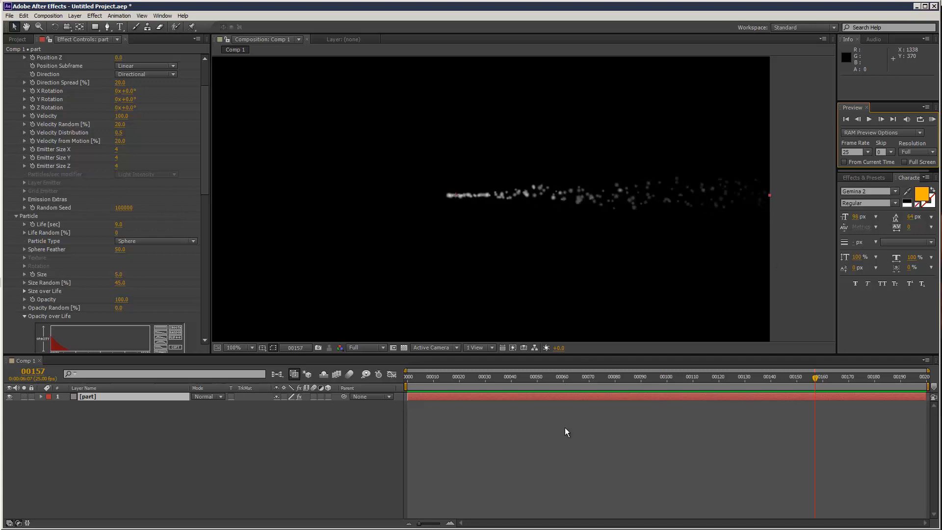
Rename the composition Comp 1 as stream1 in its composition settings
click(18, 40)
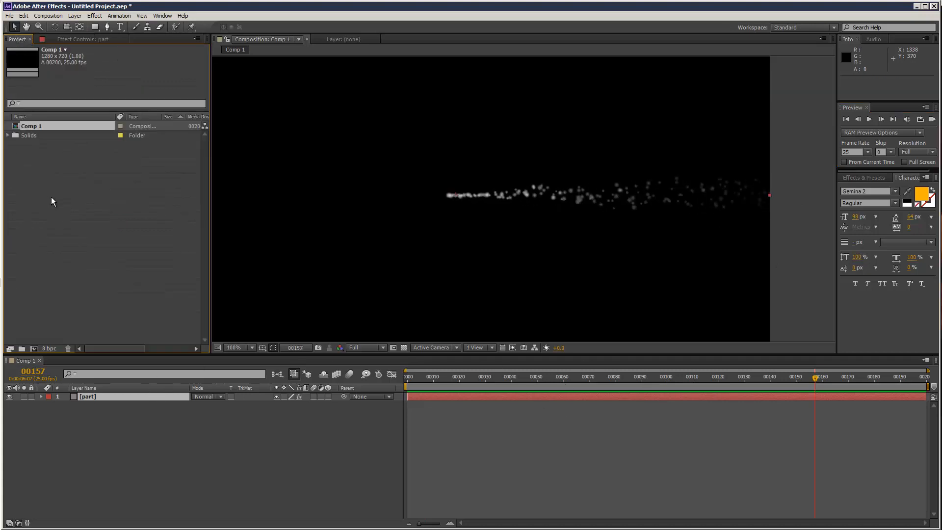
click(52, 201)
click(43, 126)
right_click(22, 361)
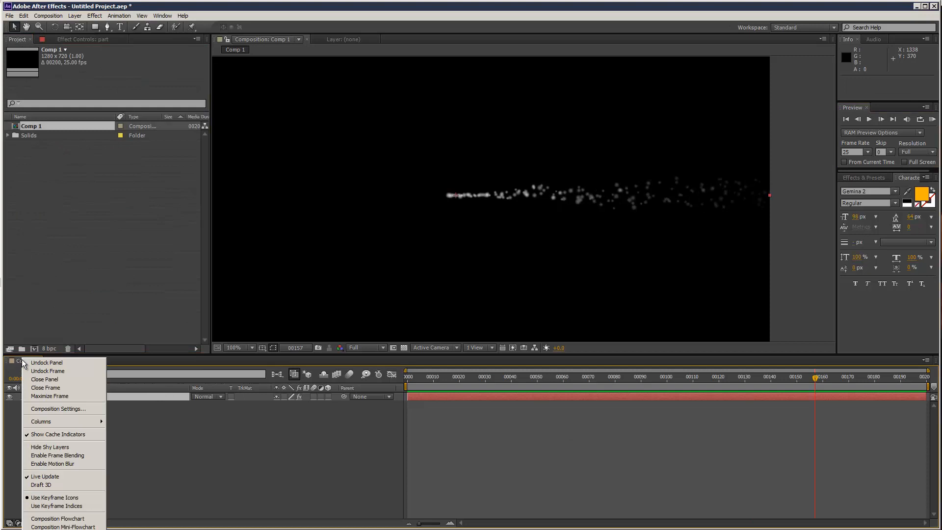
click(58, 409)
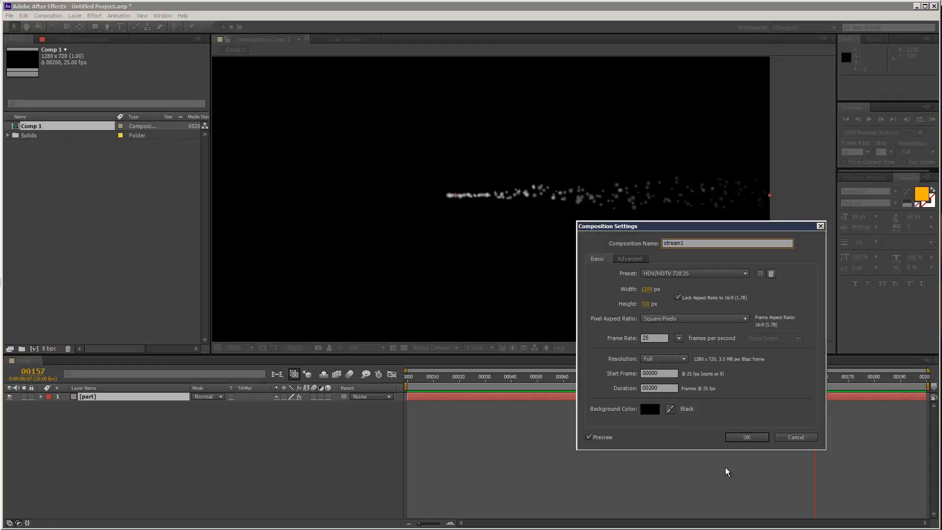
click(747, 437)
Create a new composition from stream1, view it at 50% and move to frame 136
click(27, 136)
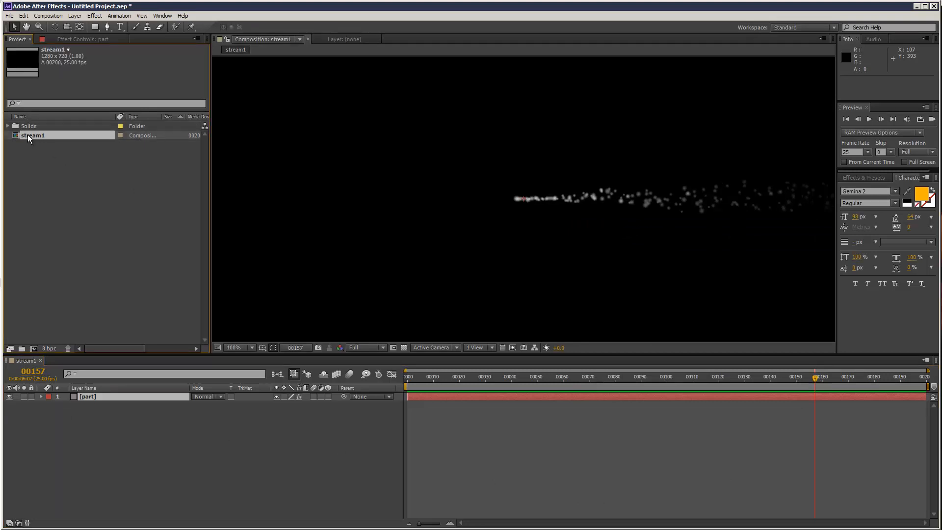
drag(27, 134, 34, 349)
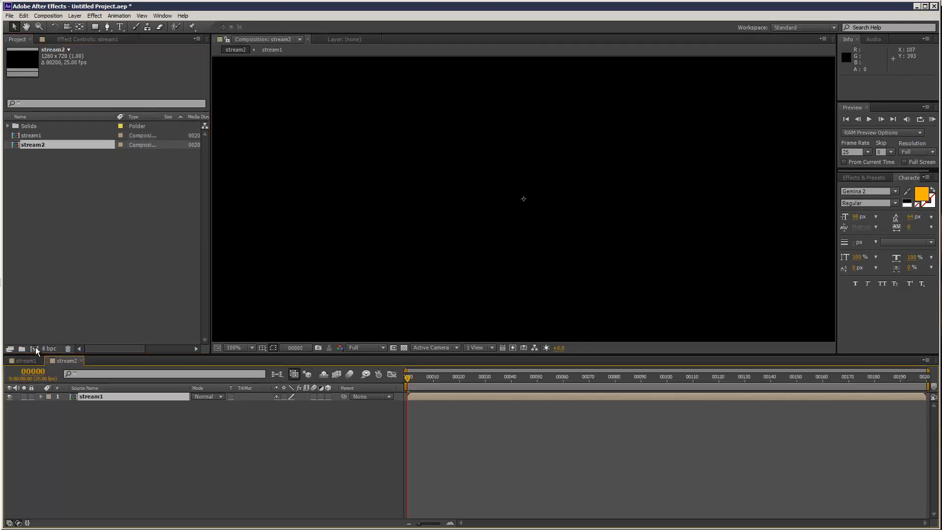
scroll(475, 259, down, 3)
scroll(475, 258, up, 2)
click(350, 277)
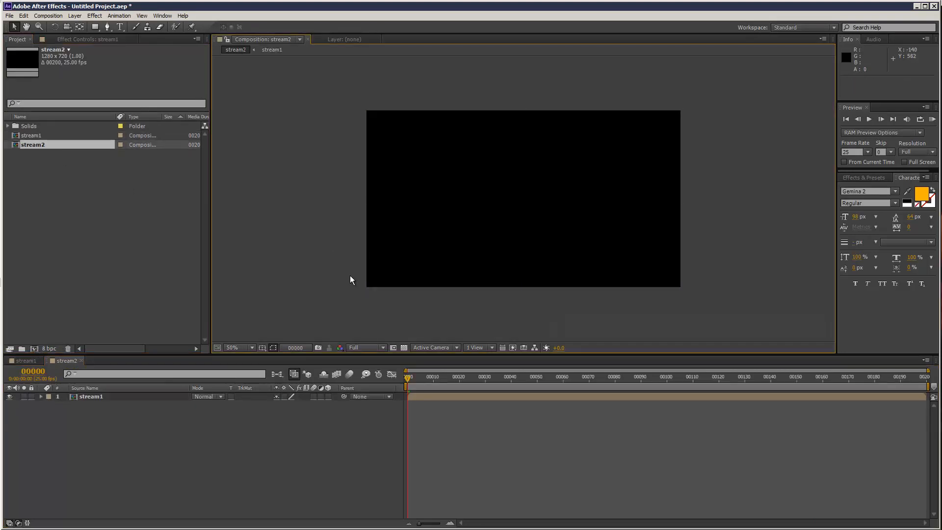
drag(428, 374, 762, 393)
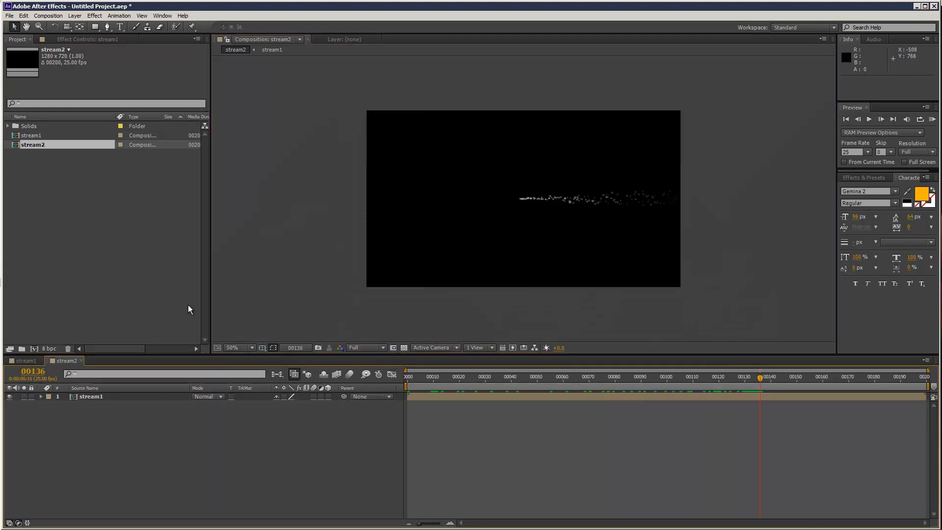
Duplicate the stream1 layer, set the copy's rotation to 66° and make both layers 3D
click(108, 397)
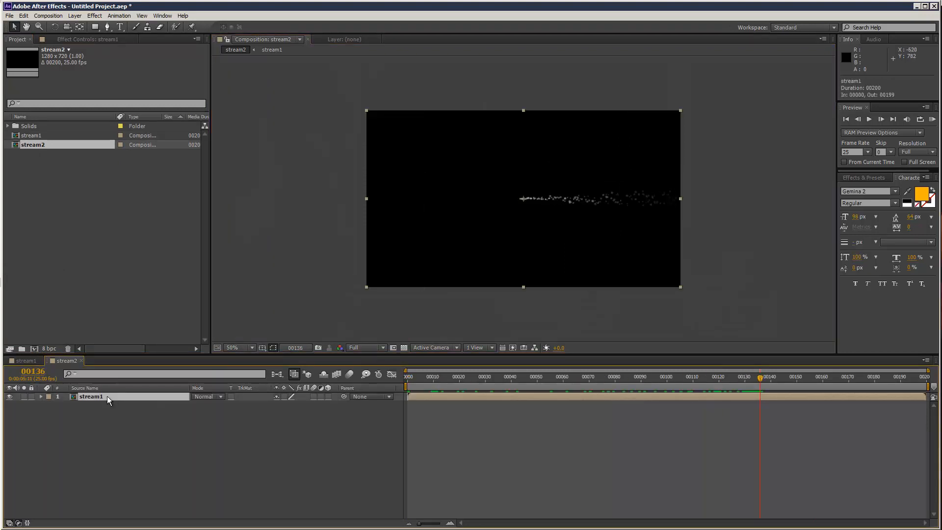
key(ctrl+d)
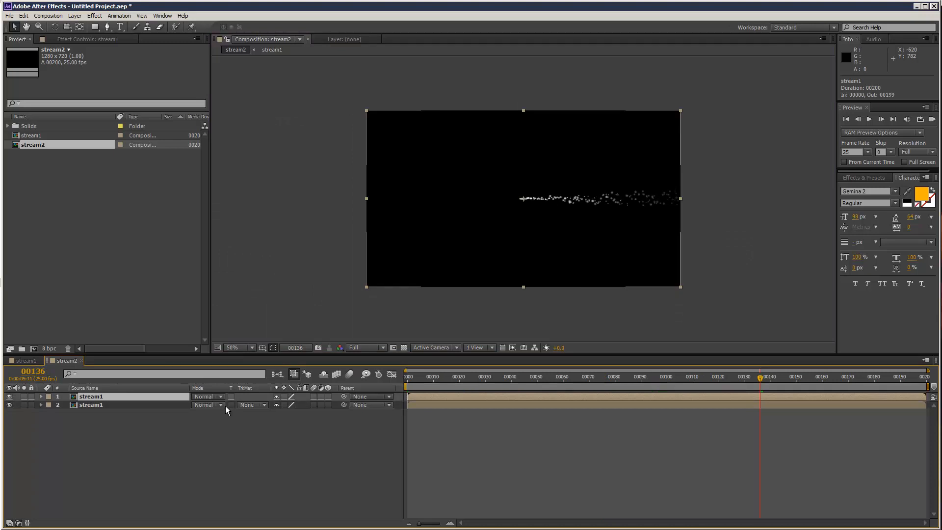
key(r)
drag(289, 405, 322, 407)
click(329, 397)
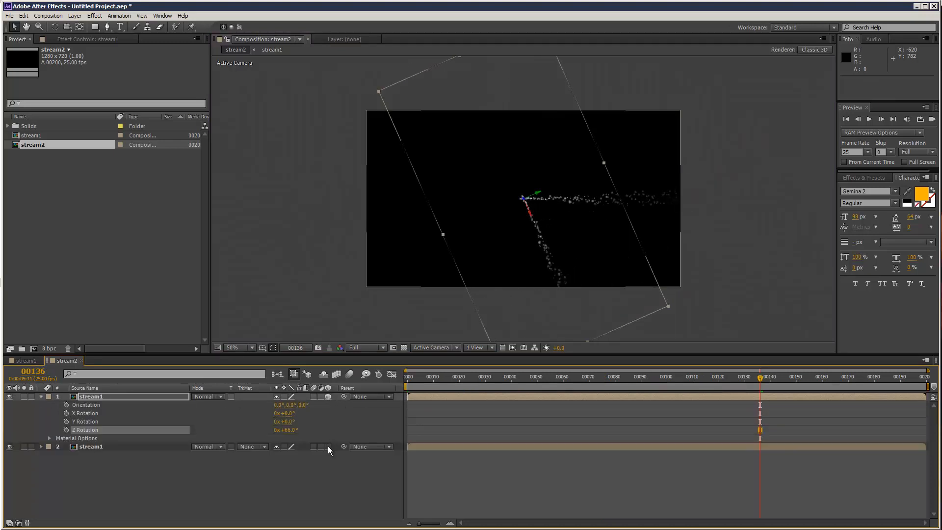
Duplicate the top stream1 layer three more times in succession, setting the copies' Z Rotation to 142°, 218° and 296°
click(136, 396)
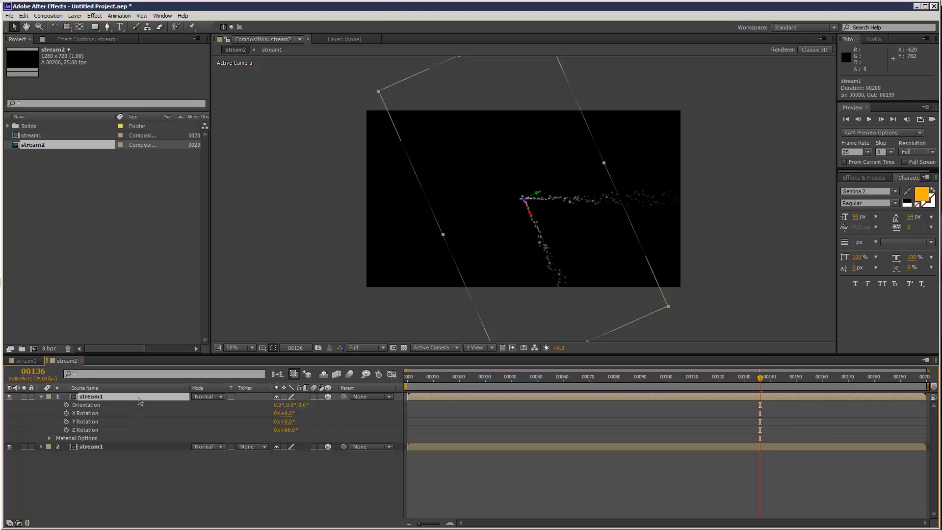
key(ctrl+d)
key(r)
drag(290, 430, 327, 430)
click(119, 394)
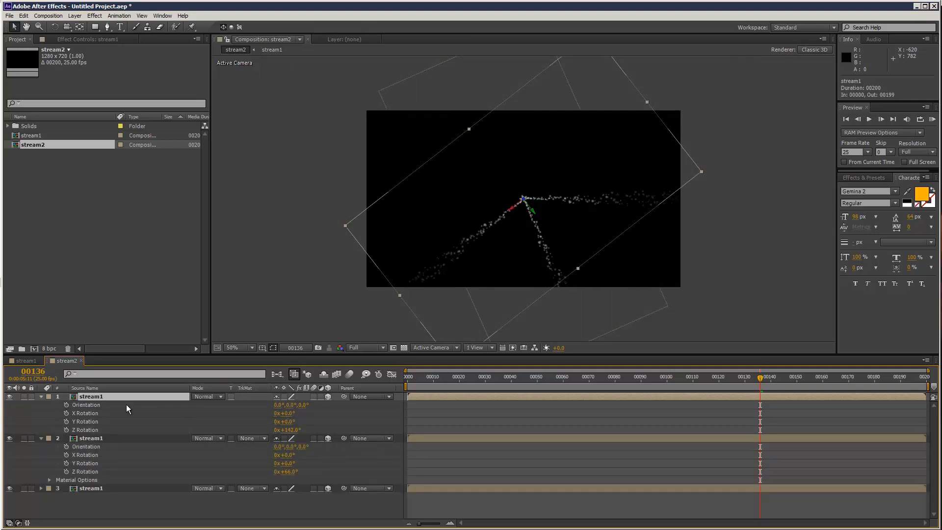
key(ctrl+d)
key(r)
drag(296, 431, 333, 431)
click(163, 399)
key(ctrl+d)
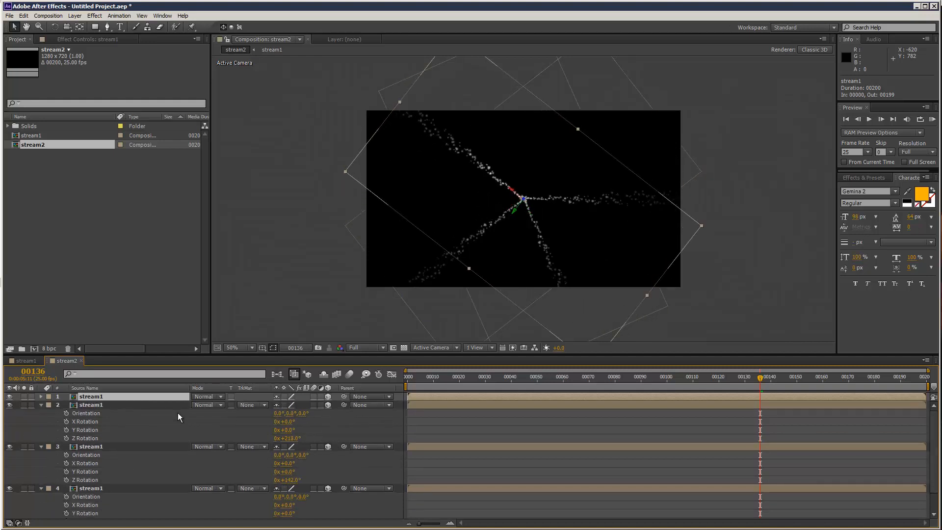
drag(304, 431, 747, 93)
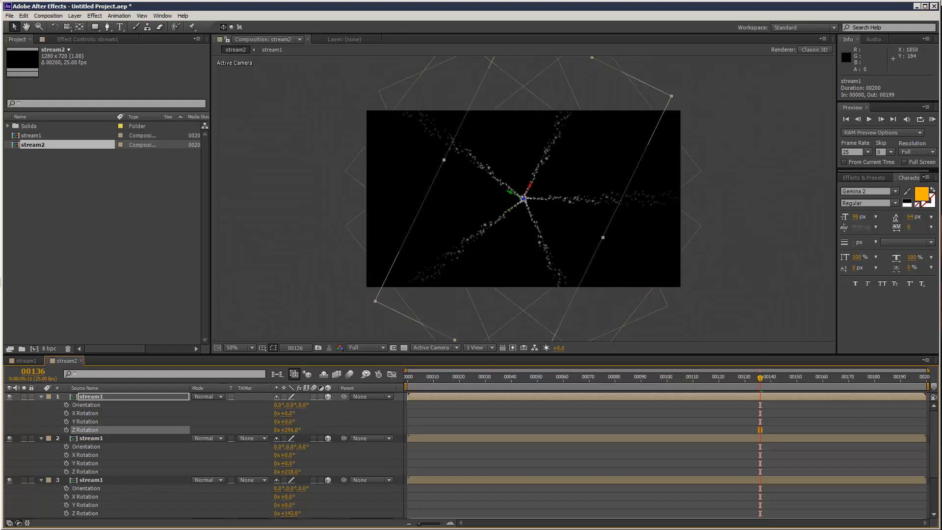
Play a RAM preview of the five-armed star of streams and view the stream1 composition
click(932, 120)
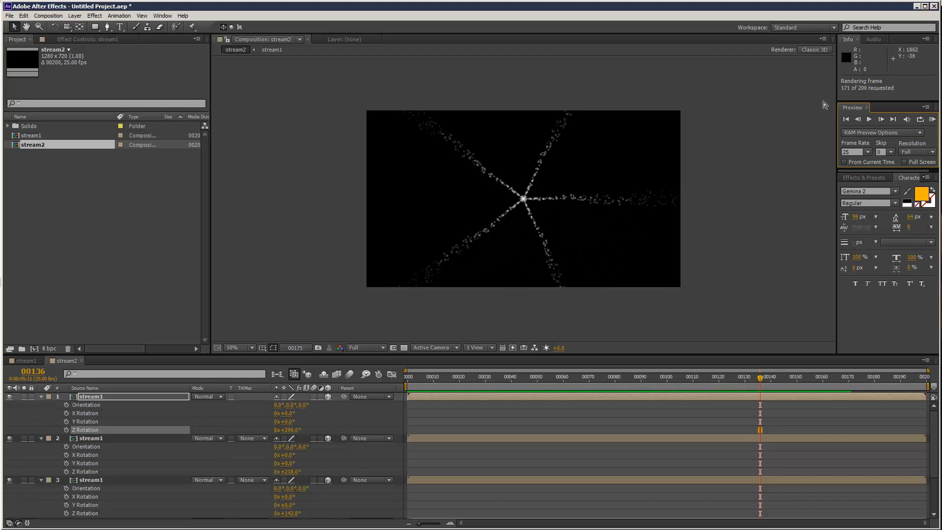
key(space)
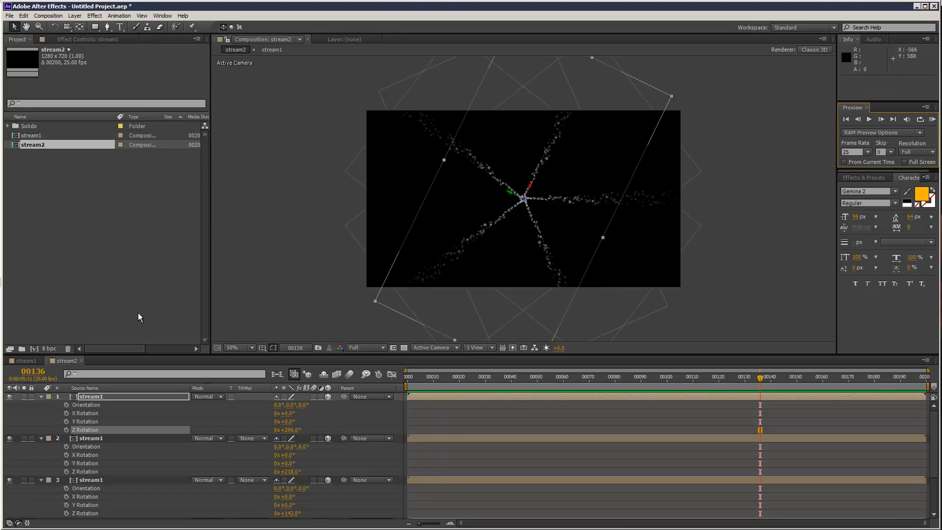
click(27, 360)
click(83, 193)
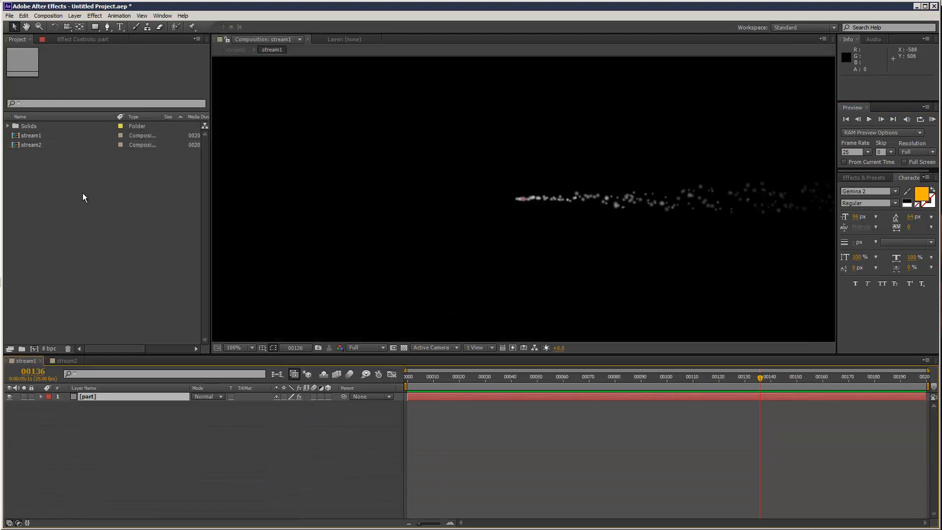
Rename the composition holding the five rotated streams as maincomp
click(66, 360)
right_click(66, 360)
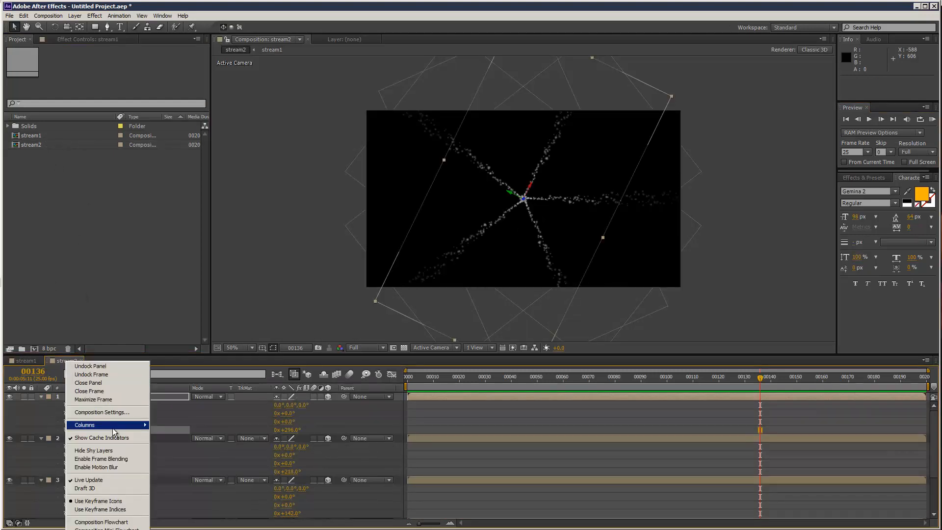
click(112, 413)
text(maincomp)
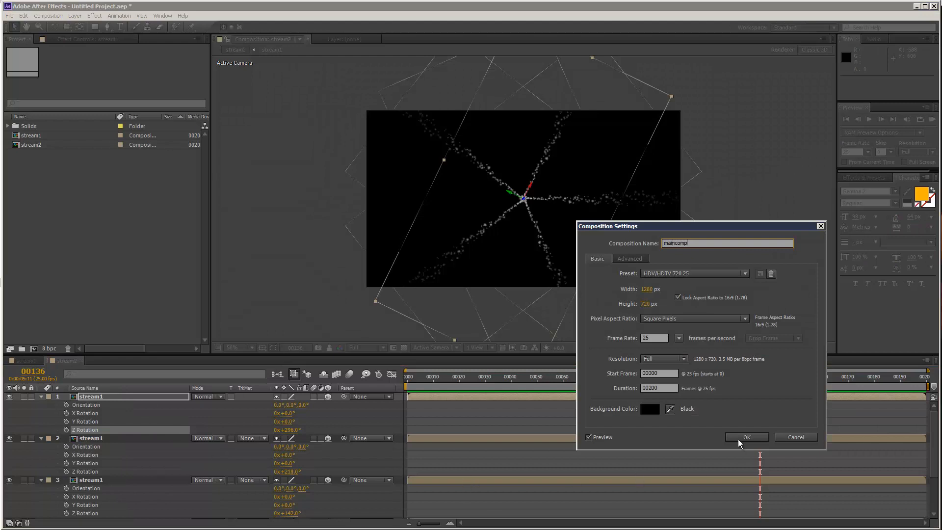
click(740, 442)
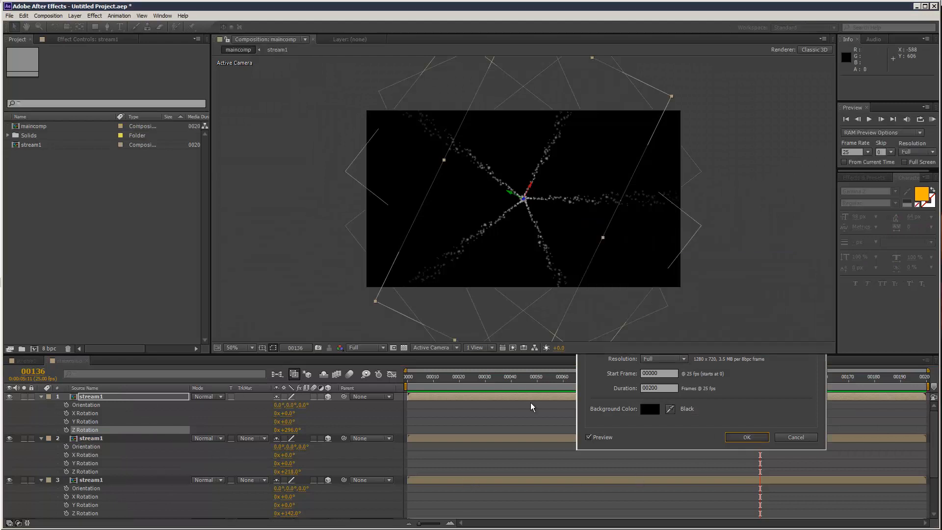
Duplicate the stream1 composition in the project and open the copy
click(34, 146)
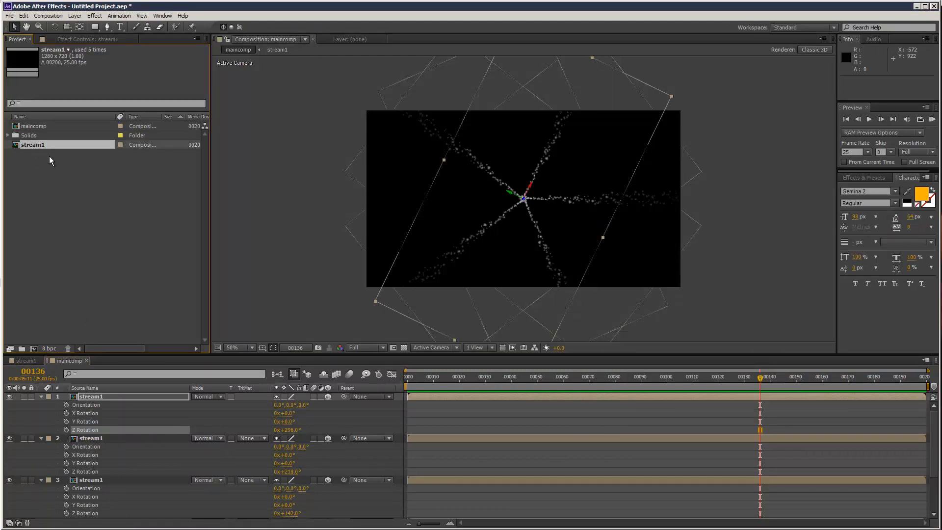
key(ctrl+d)
double_click(42, 155)
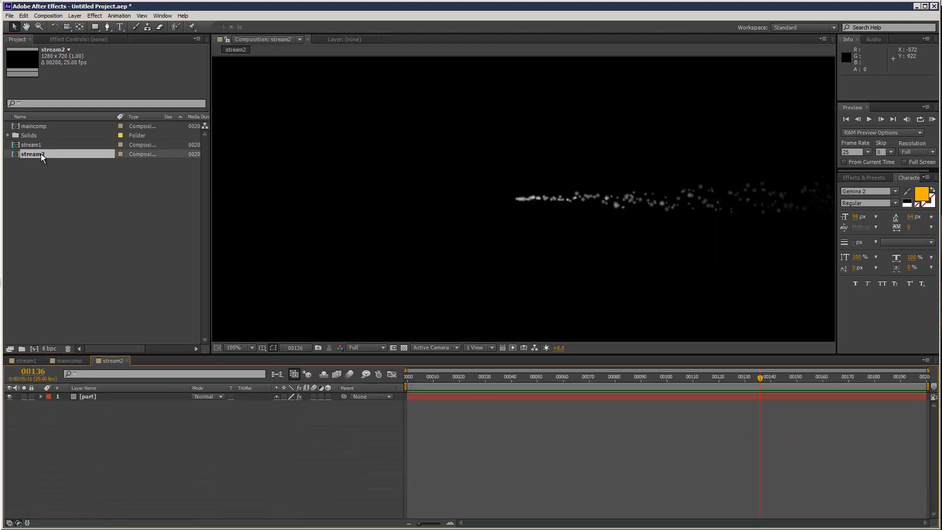
Set the Particular effect's Wind Z to 100 on the part layer in the stream2 composition
click(115, 396)
click(98, 40)
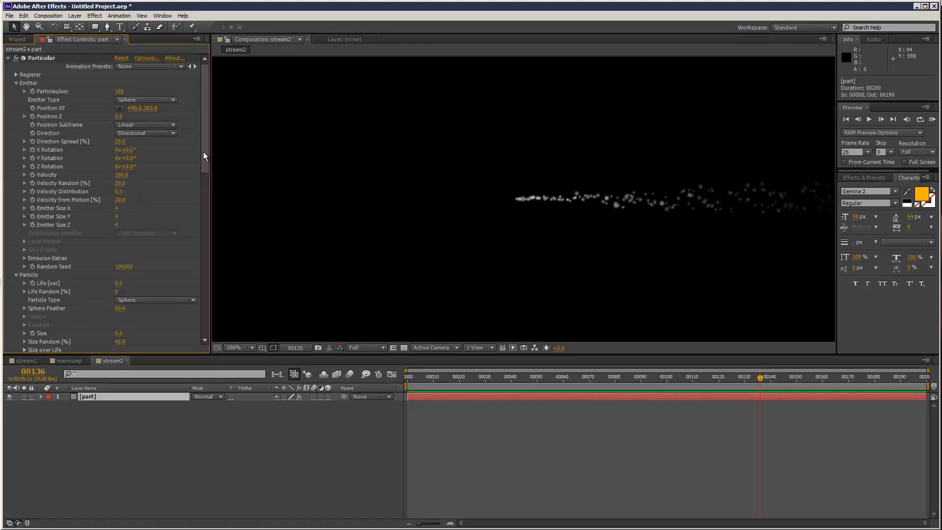
drag(203, 151, 210, 322)
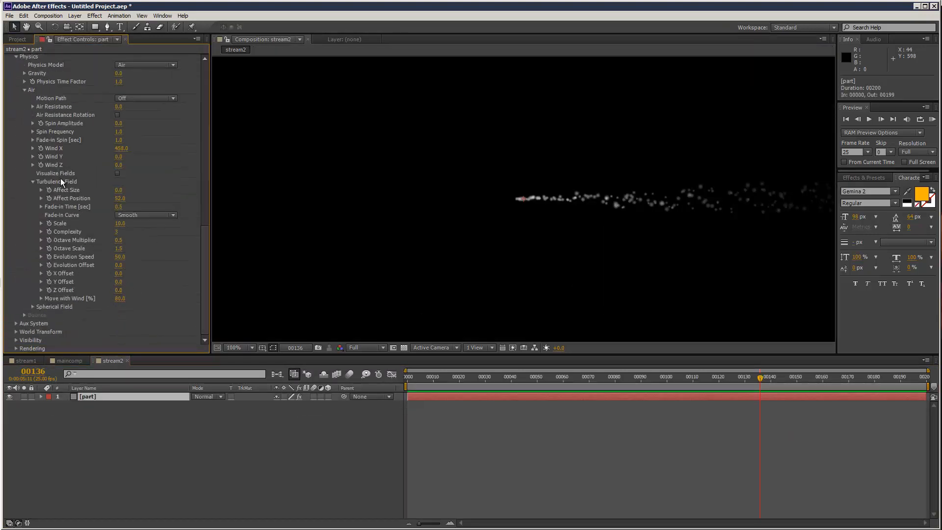
drag(118, 165, 265, 177)
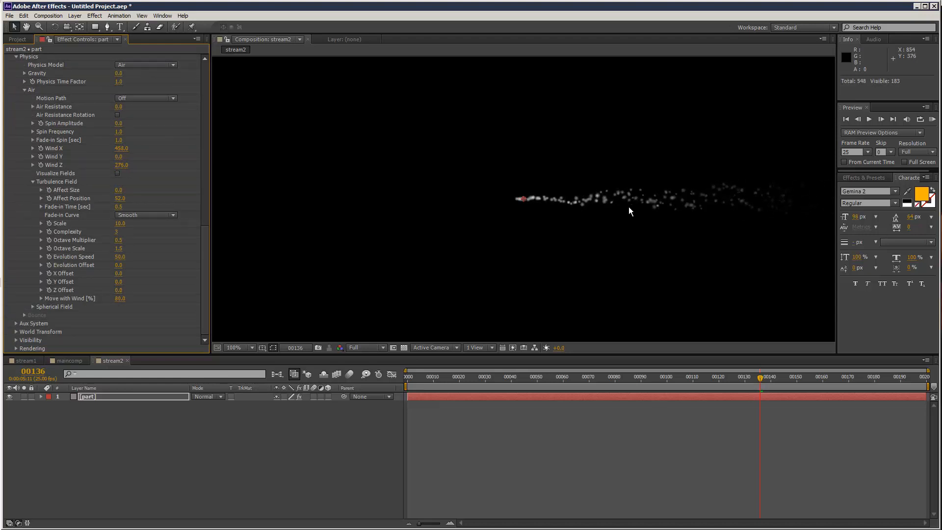
drag(447, 379, 913, 389)
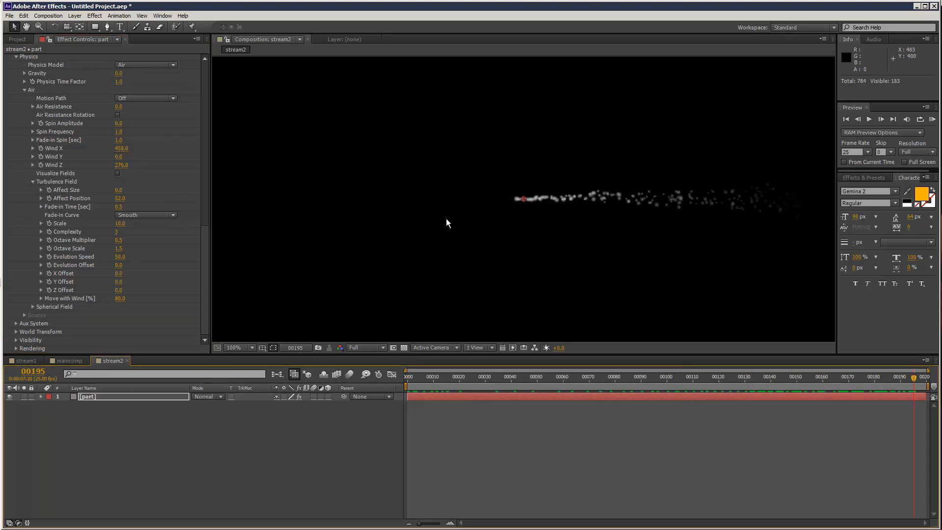
click(123, 166)
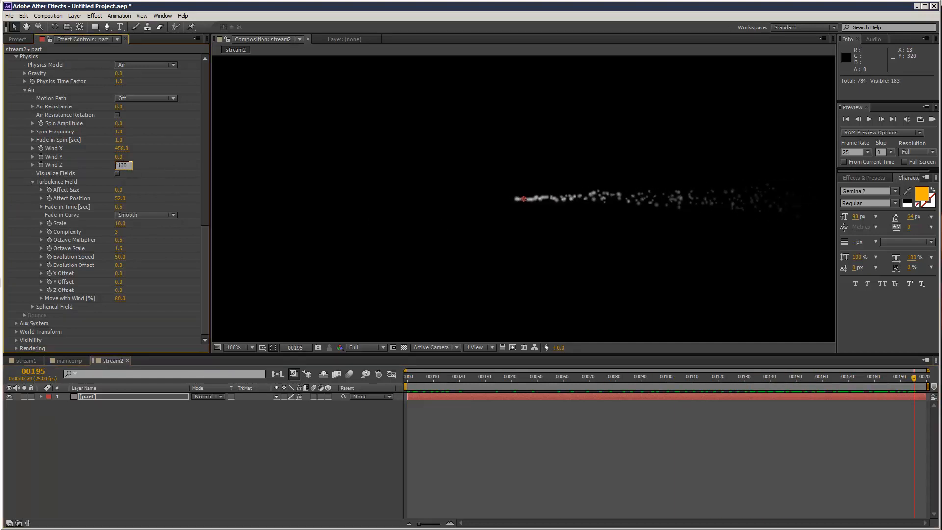
key(Return)
Return to maincomp and collapse the expanded rotation properties of its stream1 layers
click(69, 361)
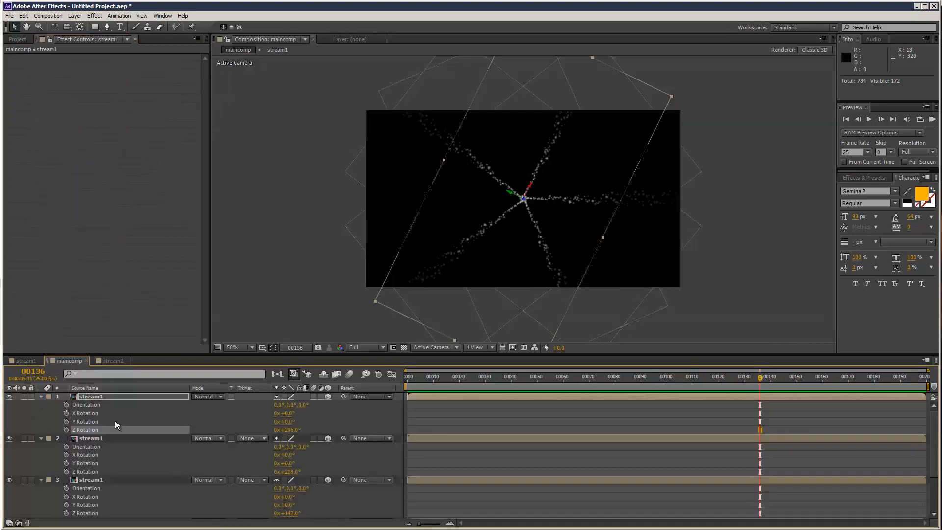
click(43, 395)
click(41, 405)
click(40, 413)
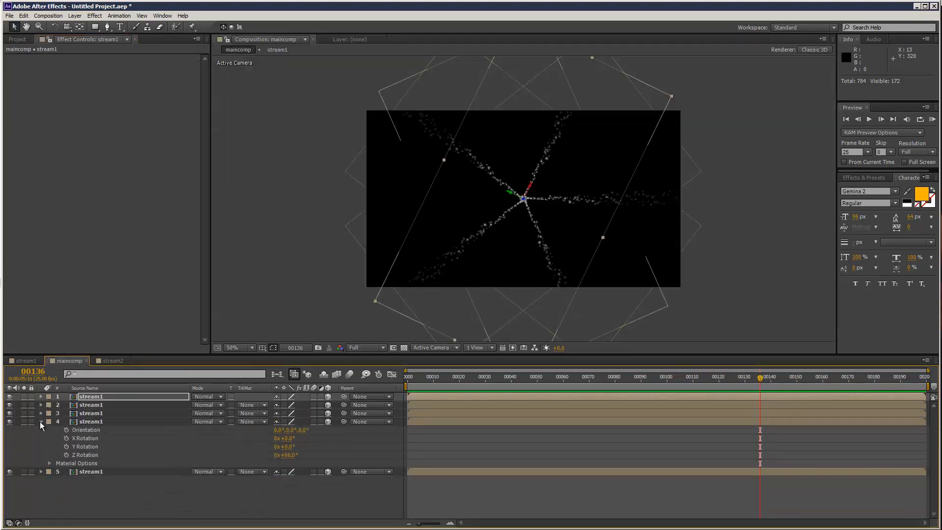
click(39, 422)
click(84, 473)
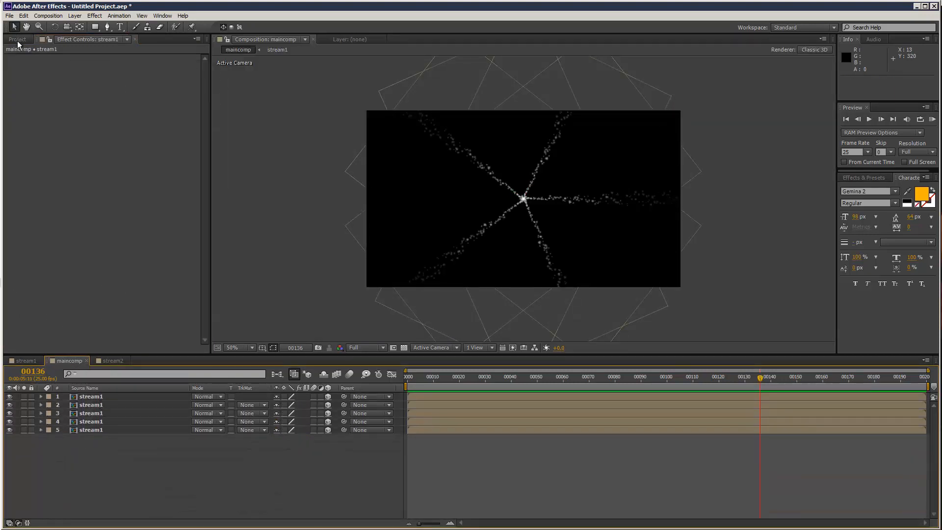
Replace the sources of maincomp's first and third layers with the stream2 composition and run a RAM preview
click(17, 39)
click(95, 413)
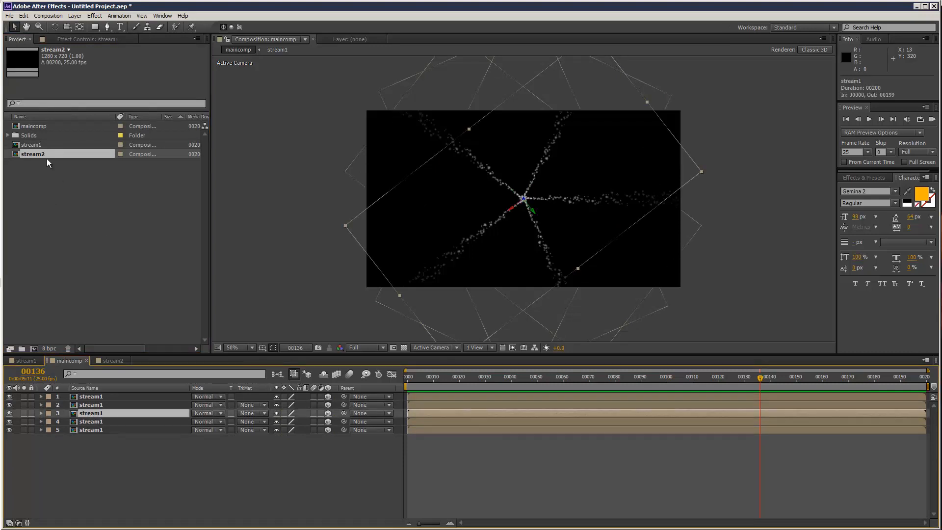
drag(39, 152, 99, 417)
click(89, 397)
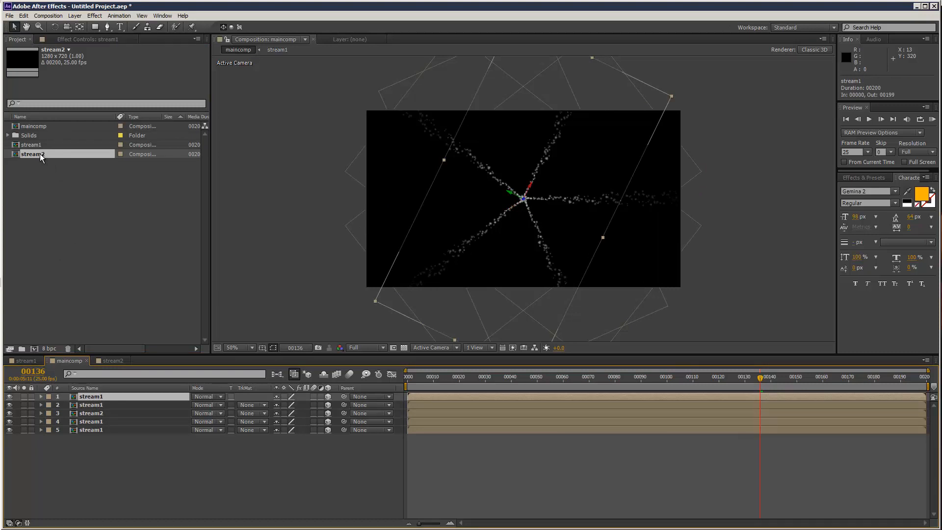
drag(41, 155, 89, 397)
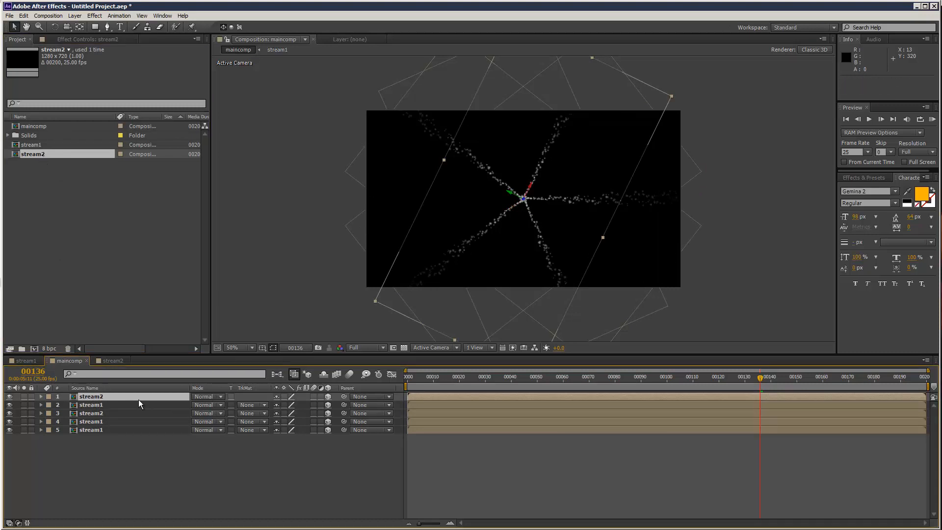
click(932, 119)
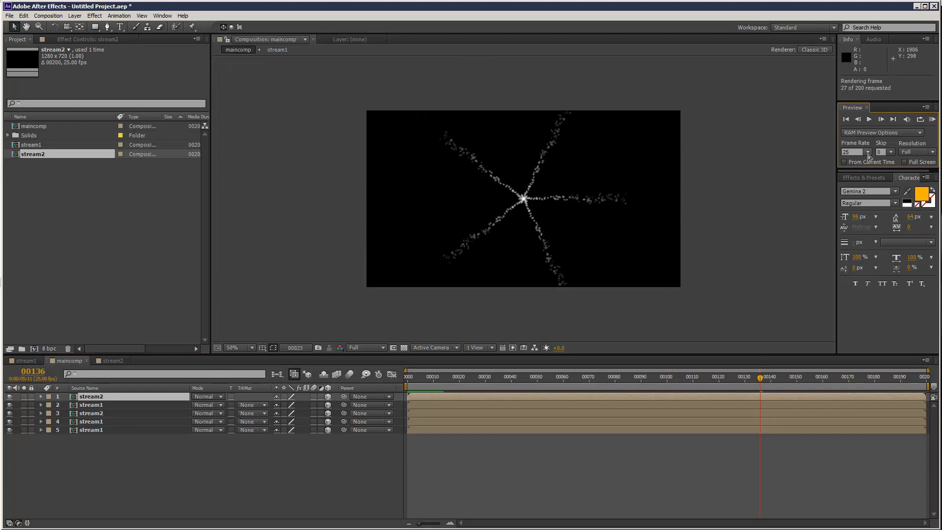
Time-reverse all five stream layers in maincomp and play a RAM preview
drag(81, 464, 132, 396)
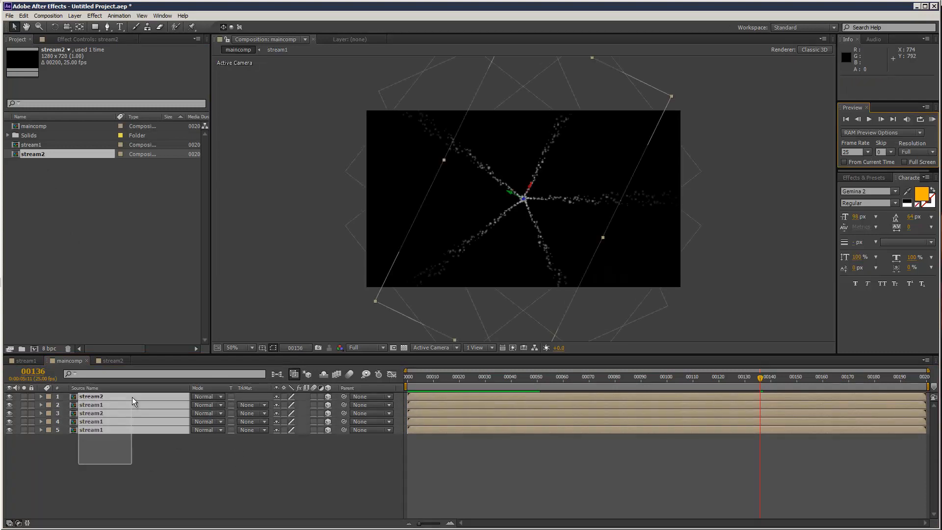
right_click(132, 396)
mouse_move(214, 229)
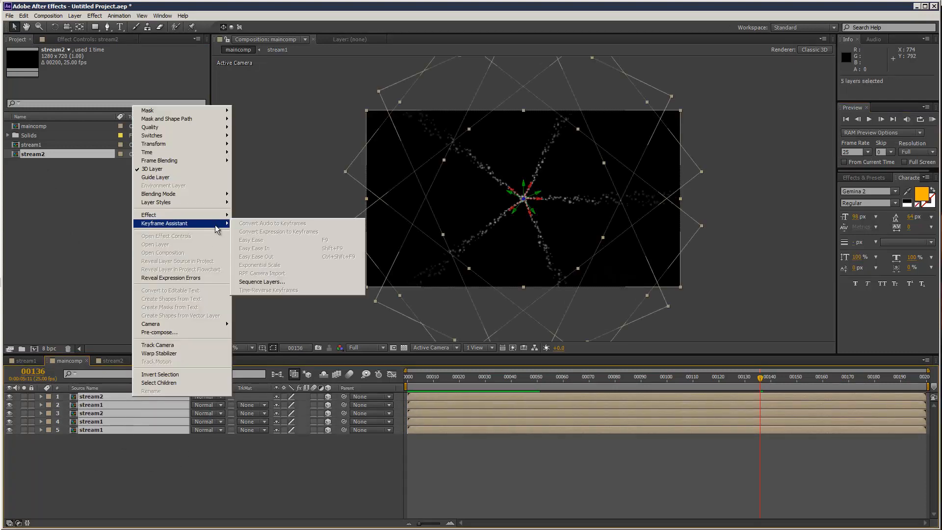
click(255, 160)
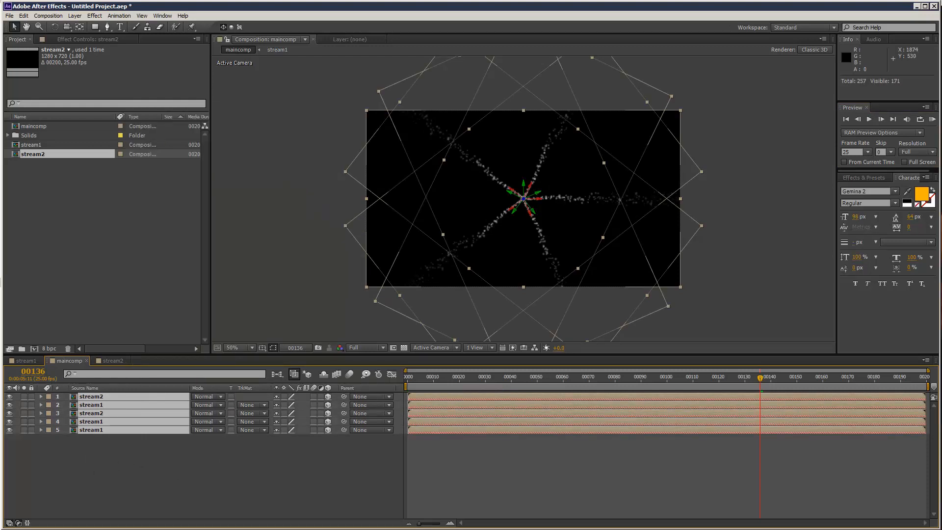
click(931, 119)
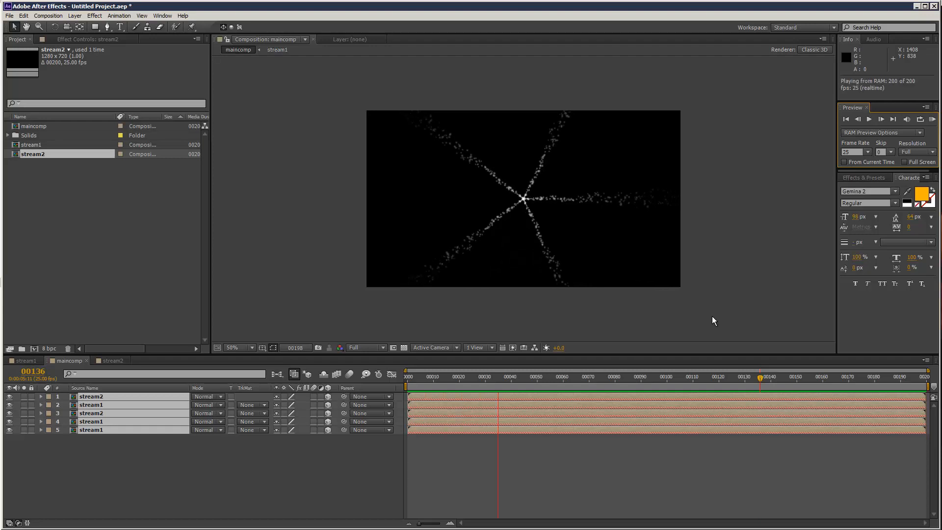
key(space)
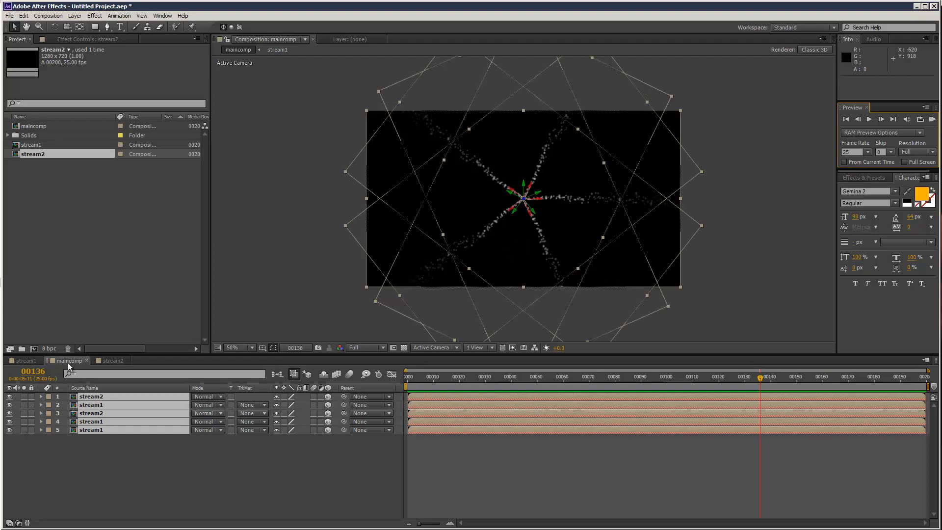
Slide the five reversed layers 97 frames earlier and trim maincomp to a work area ending at frame 102
drag(759, 377, 372, 373)
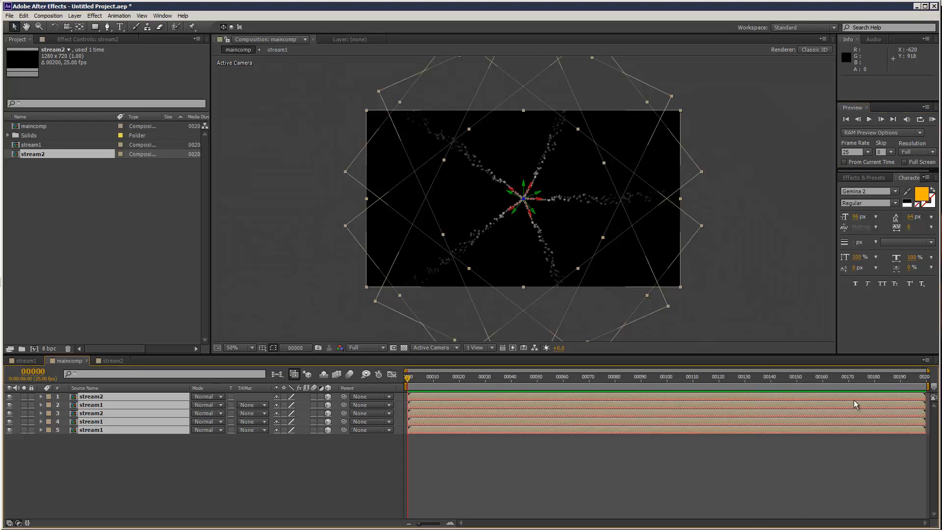
drag(854, 400, 602, 399)
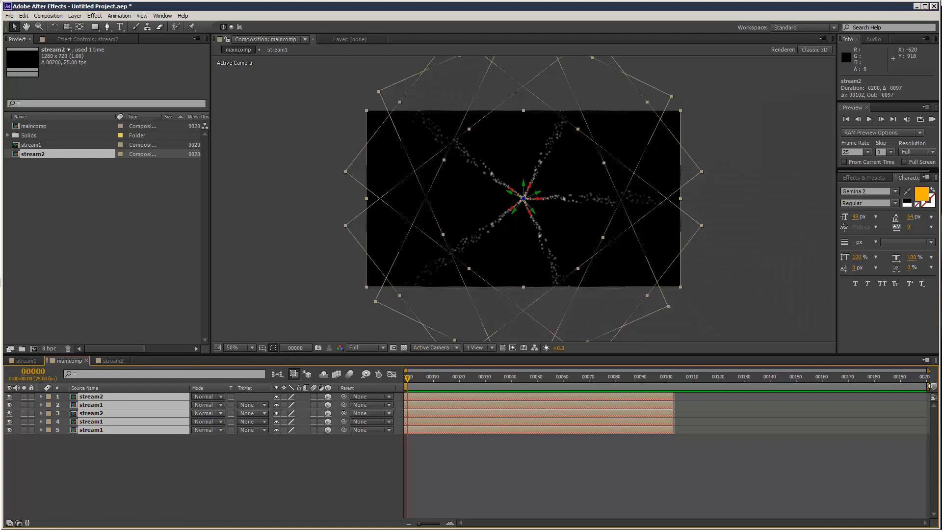
drag(927, 385, 679, 384)
right_click(659, 386)
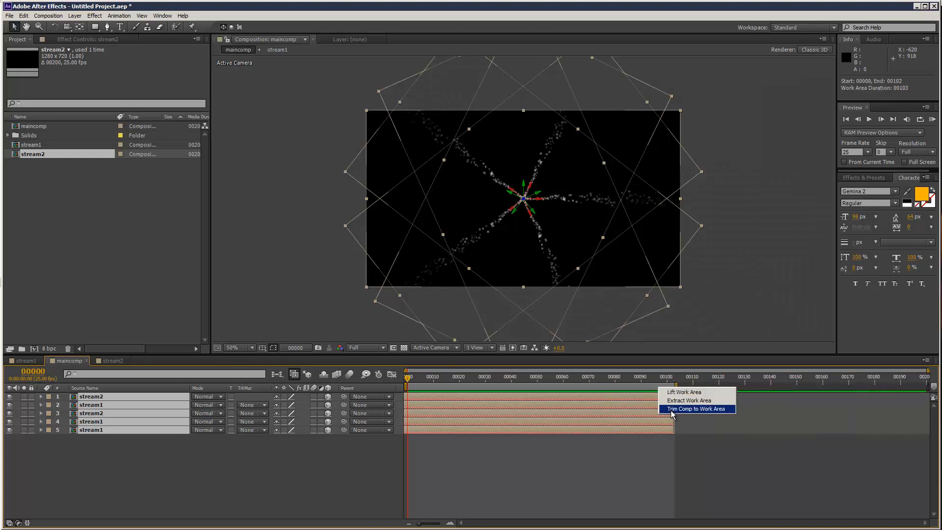
click(687, 411)
Preview the trimmed maincomp, slide the five stream layers another 8 frames earlier and return to frame 0
key(space)
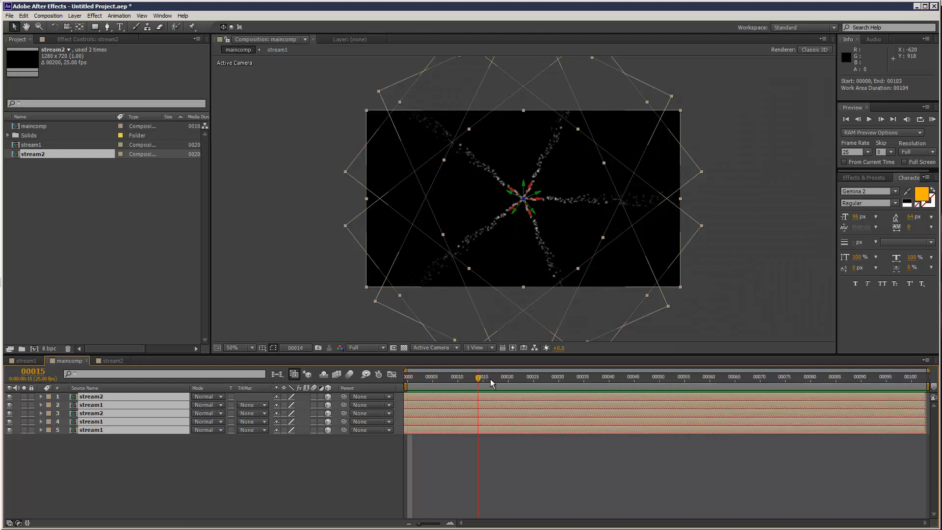
click(932, 120)
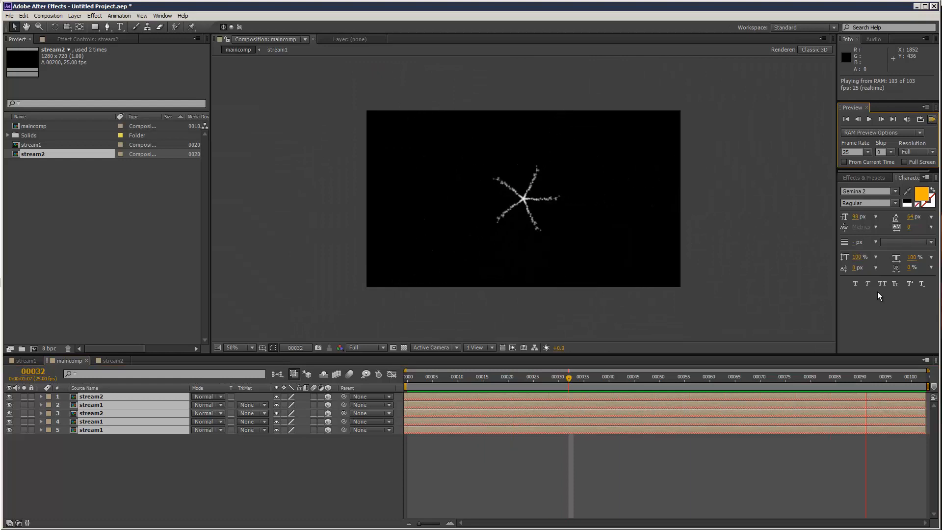
key(space)
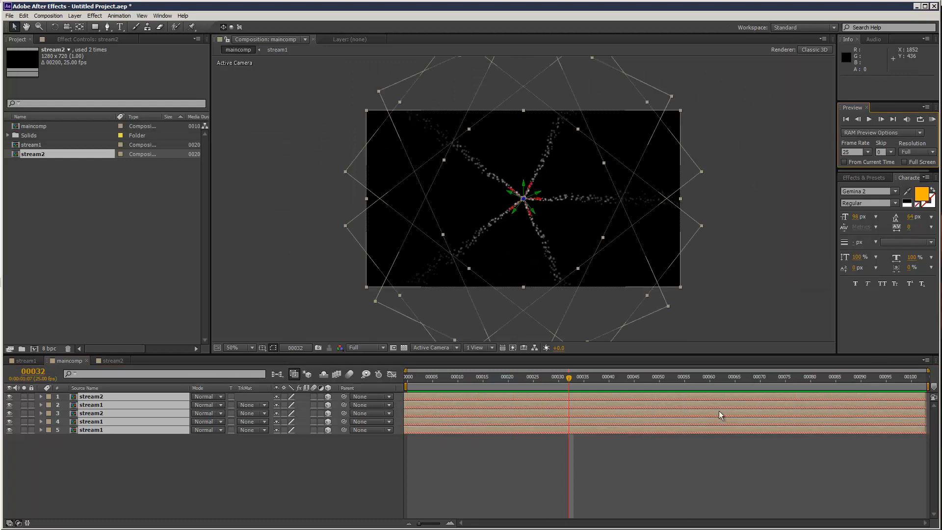
drag(751, 396, 719, 398)
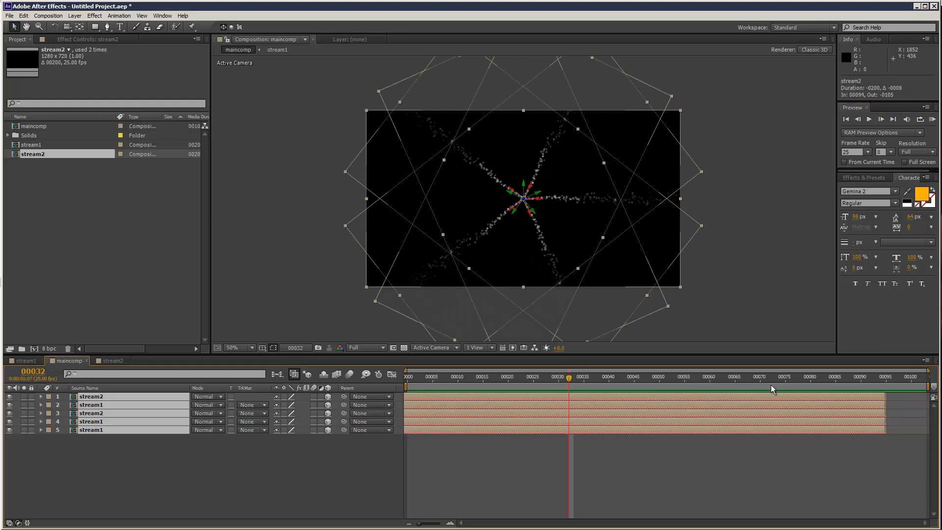
click(830, 376)
drag(852, 376, 399, 376)
click(237, 246)
Create a new white solid layer in maincomp
click(76, 15)
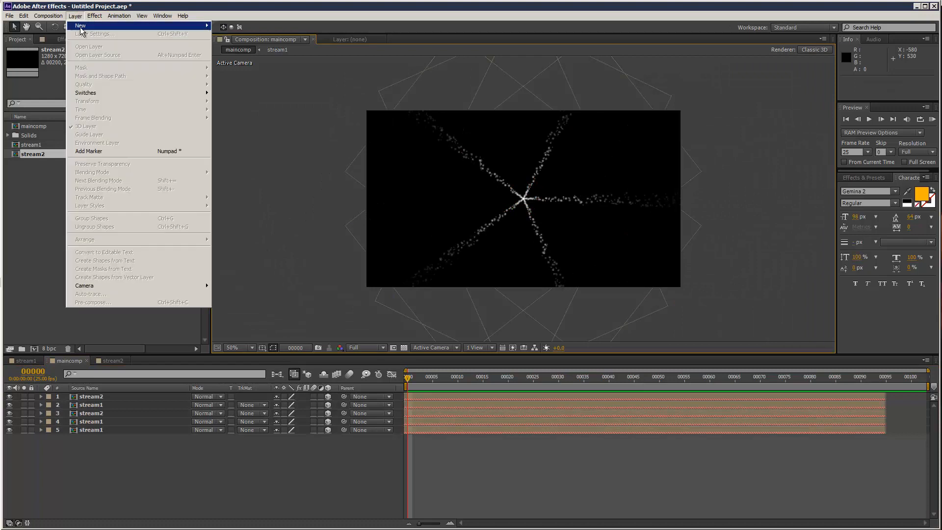
mouse_move(84, 25)
click(228, 24)
click(602, 446)
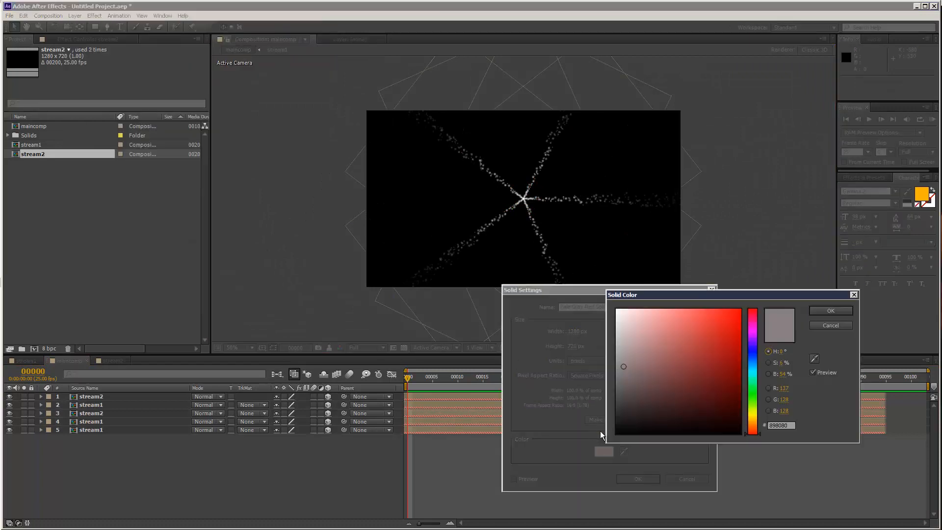
drag(633, 389, 586, 282)
click(816, 311)
click(652, 478)
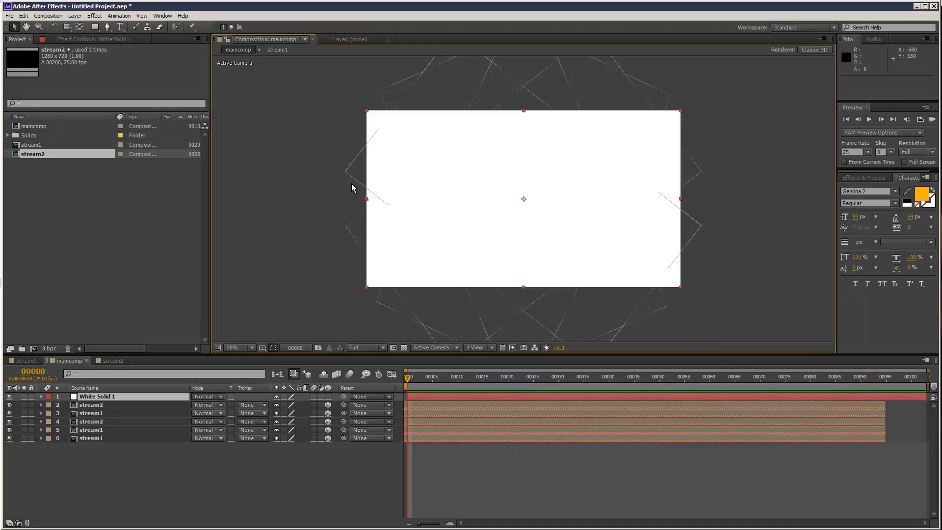
Draw a circular mask about 212 px in diameter on the white solid, near the centre of the star
drag(96, 29, 127, 49)
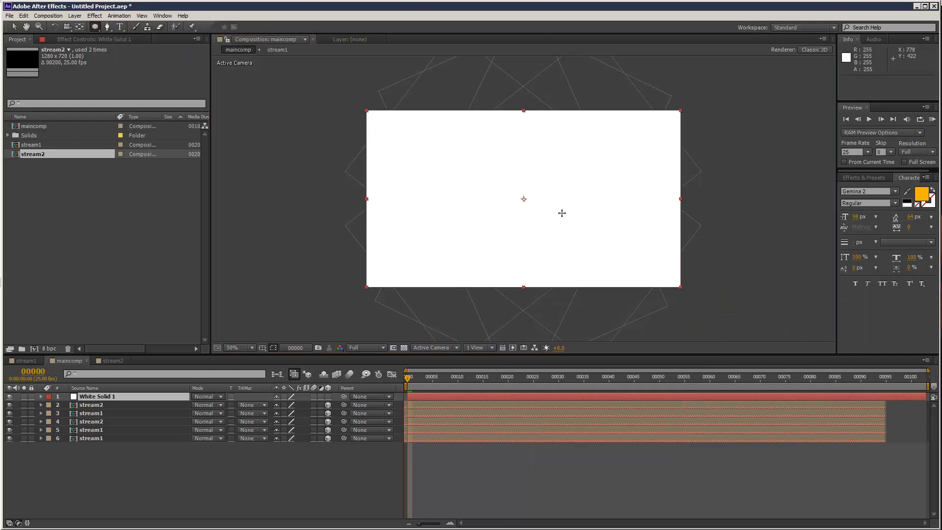
drag(514, 179, 562, 230)
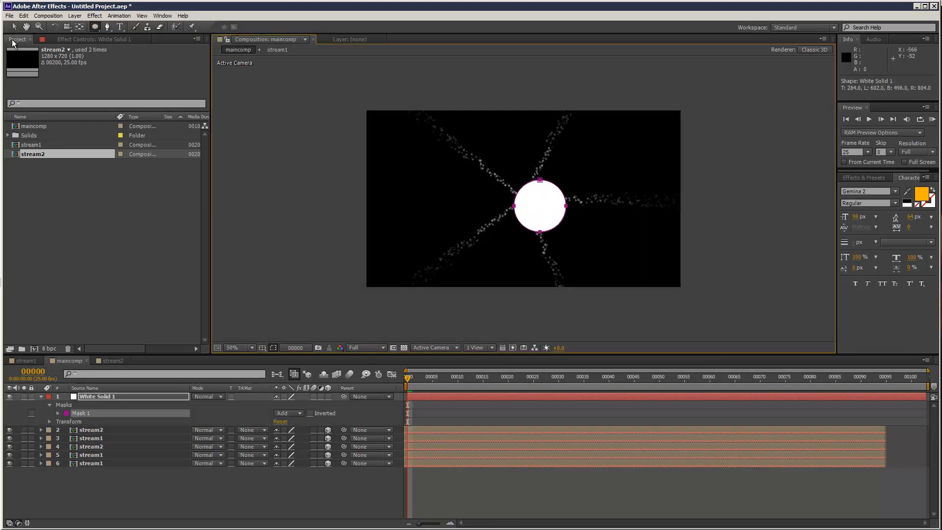
click(14, 27)
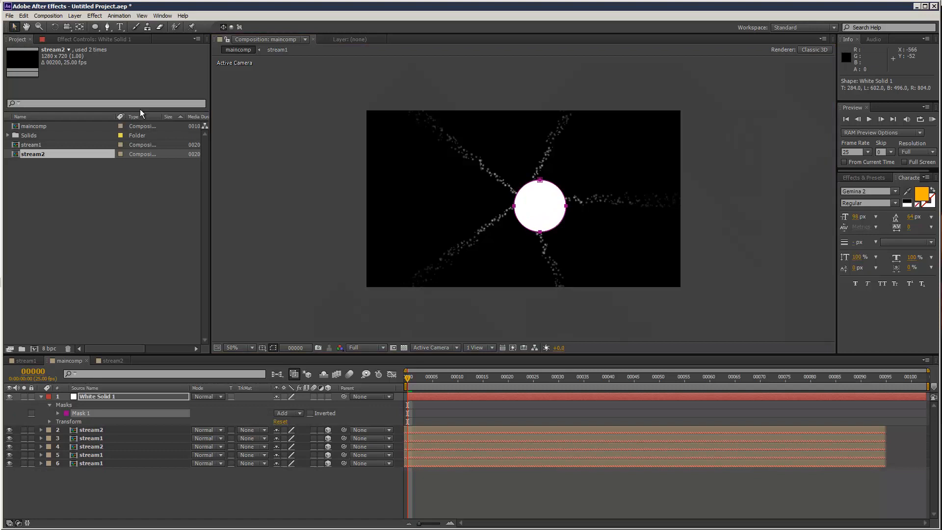
Set the circular mask's feather to 2 pixels and collapse the solid's properties
click(58, 413)
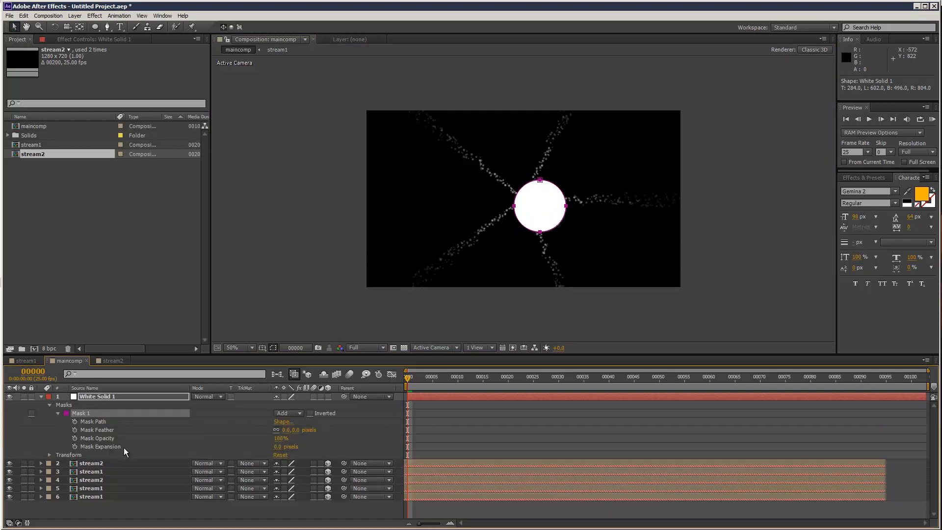
click(289, 431)
text(2)
key(Return)
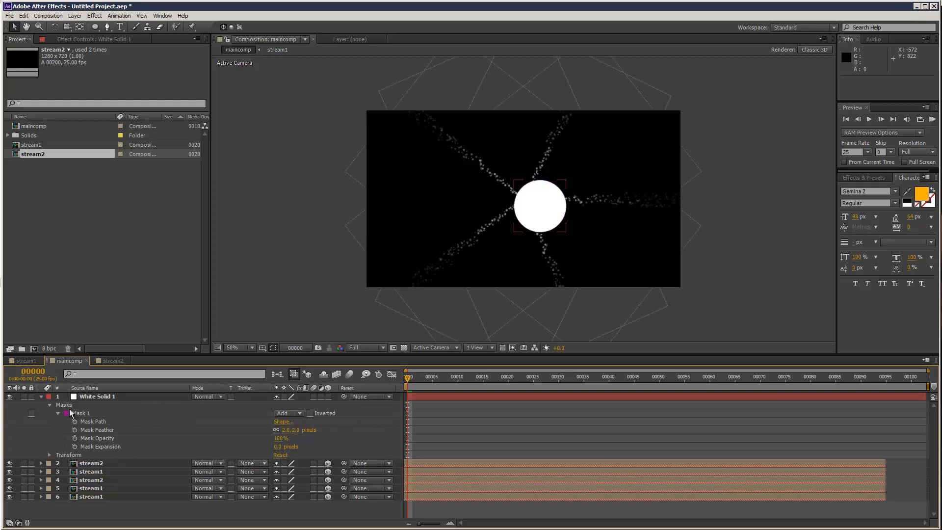
click(41, 396)
Rename the masked white solid as ball and move its anchor point to the centre of the circle
click(103, 396)
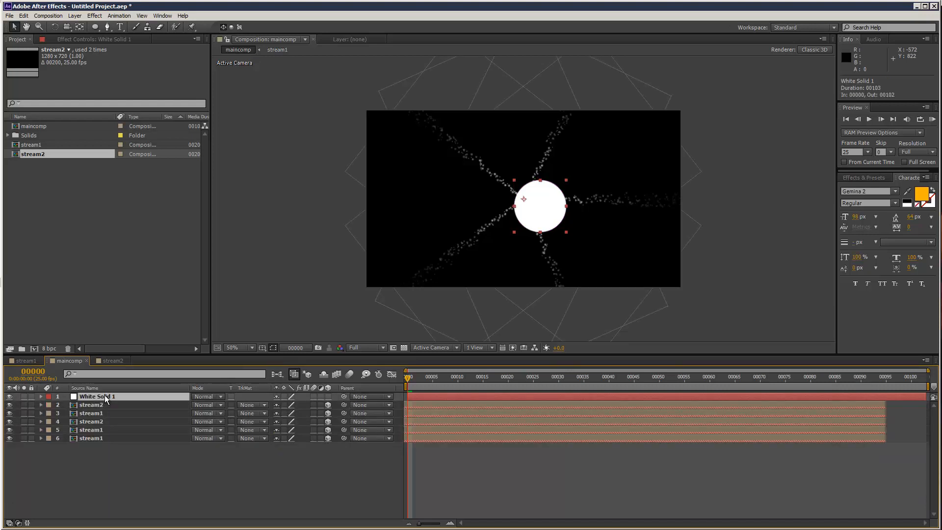
key(Return)
text(ball)
key(Return)
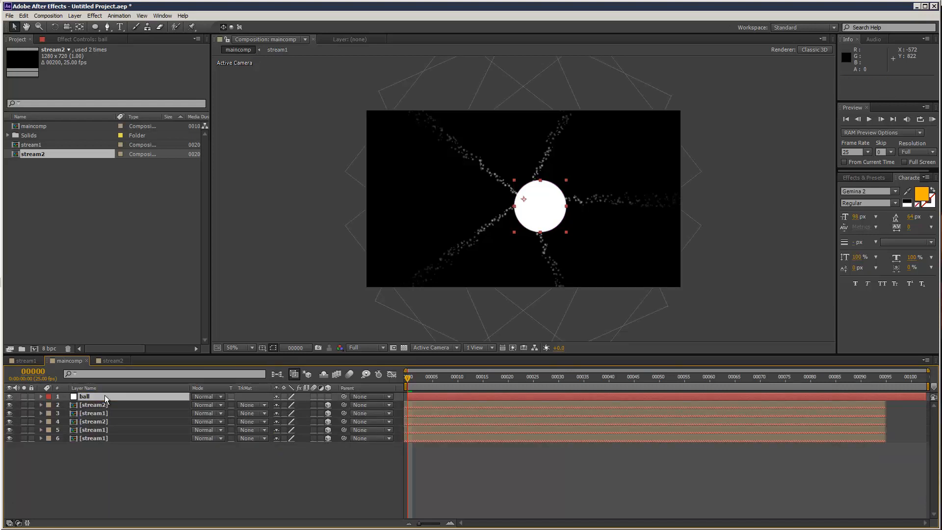
key(y)
drag(524, 200, 534, 206)
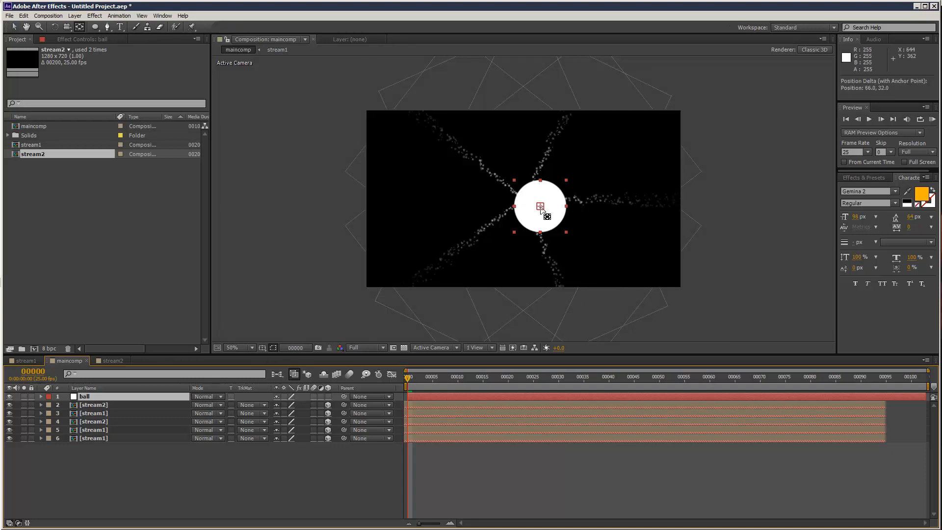
Centre the ball layer in the composition
click(542, 210)
key(v)
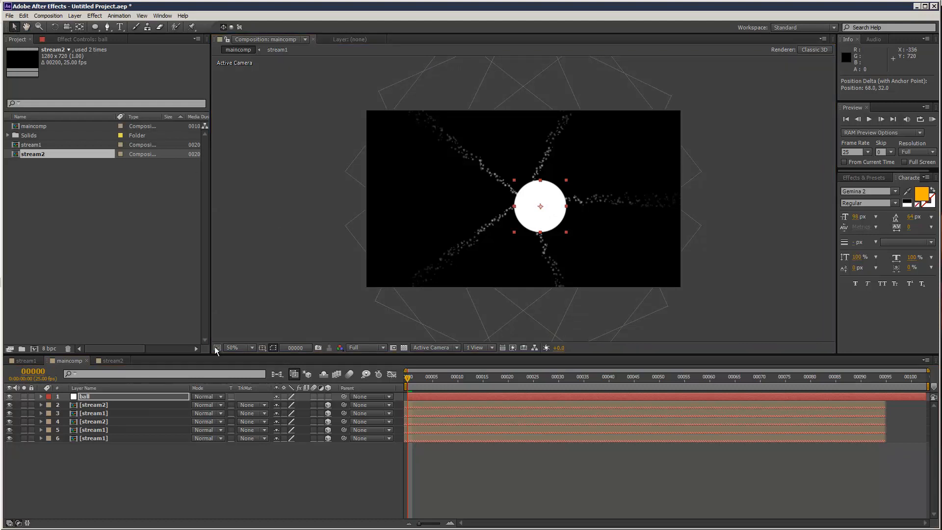
click(127, 396)
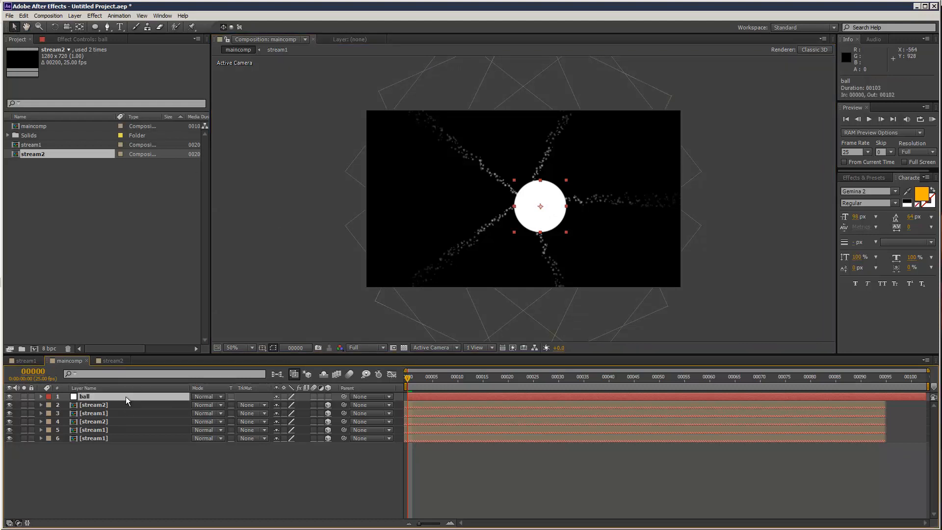
key(ctrl+Home)
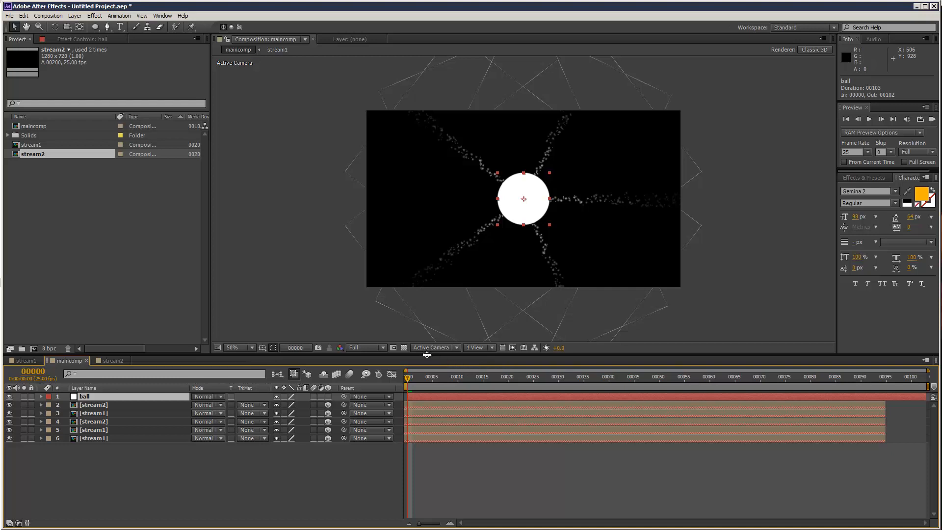
Keyframe the ball's scale at 71% on frame 94 and 0% on frame 30
drag(433, 368, 882, 383)
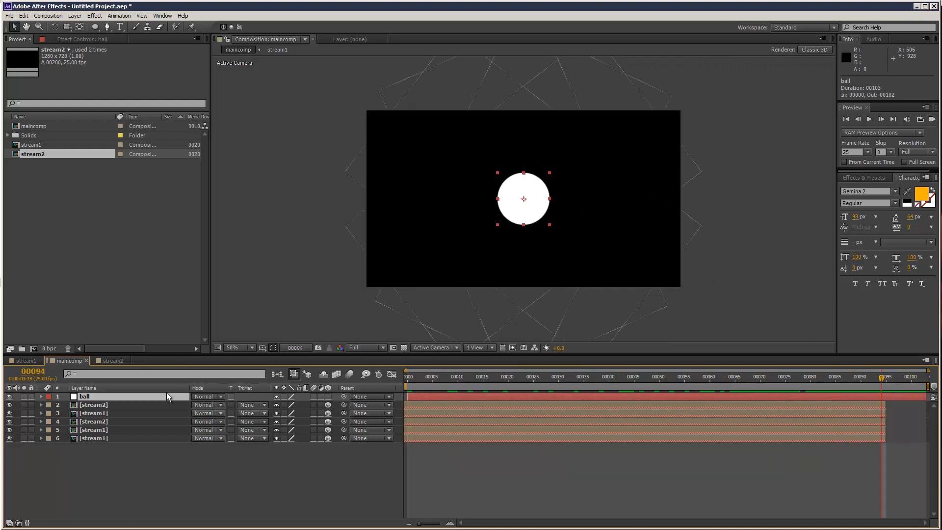
key(alt+shift+s)
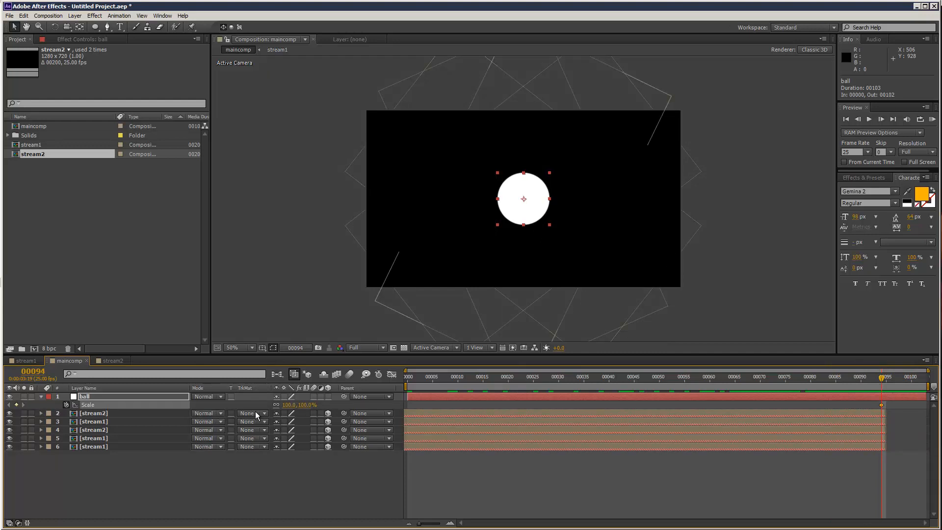
drag(288, 405, 273, 405)
drag(881, 377, 559, 382)
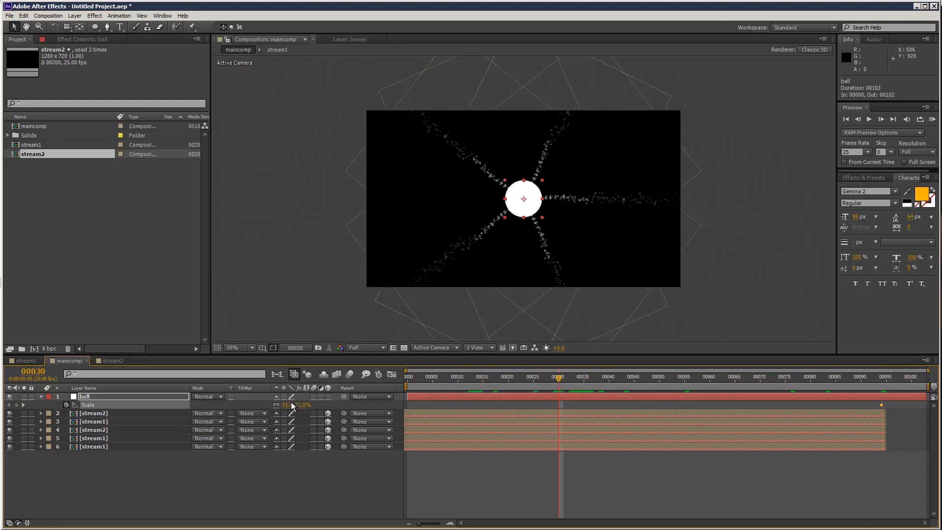
text(0)
key(Return)
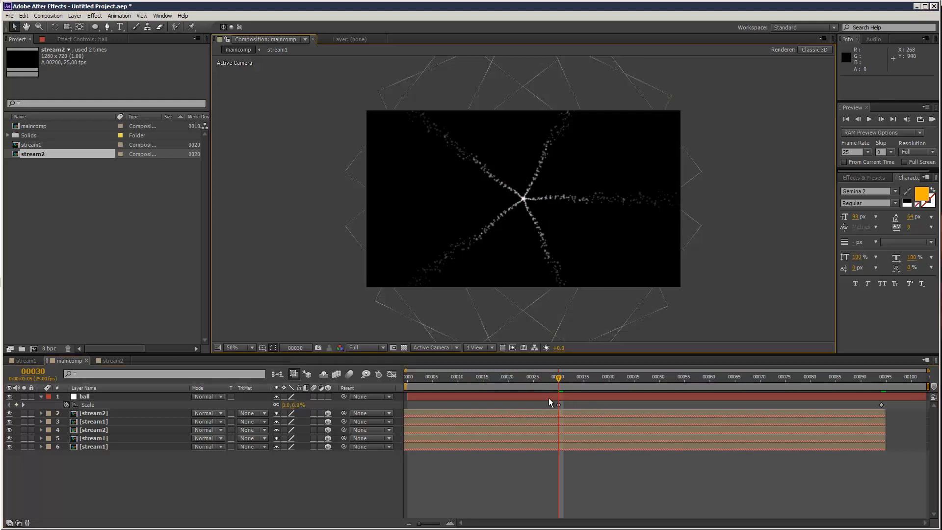
Move the ball's 0% scale keyframe to about frame 16 and preview the growth animation
drag(558, 382, 498, 382)
drag(558, 405, 852, 378)
click(931, 119)
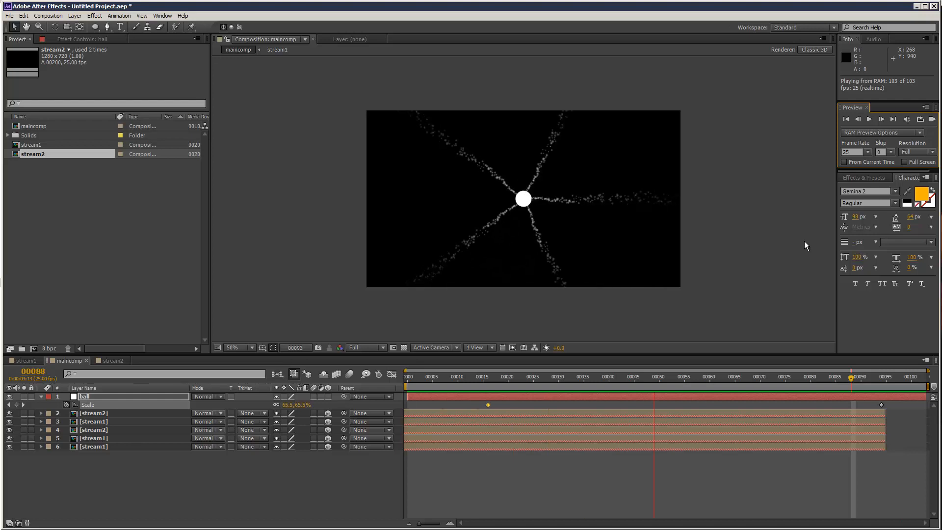
key(space)
Apply the Turbulent Noise effect to the ball layer
drag(539, 390, 589, 383)
click(93, 17)
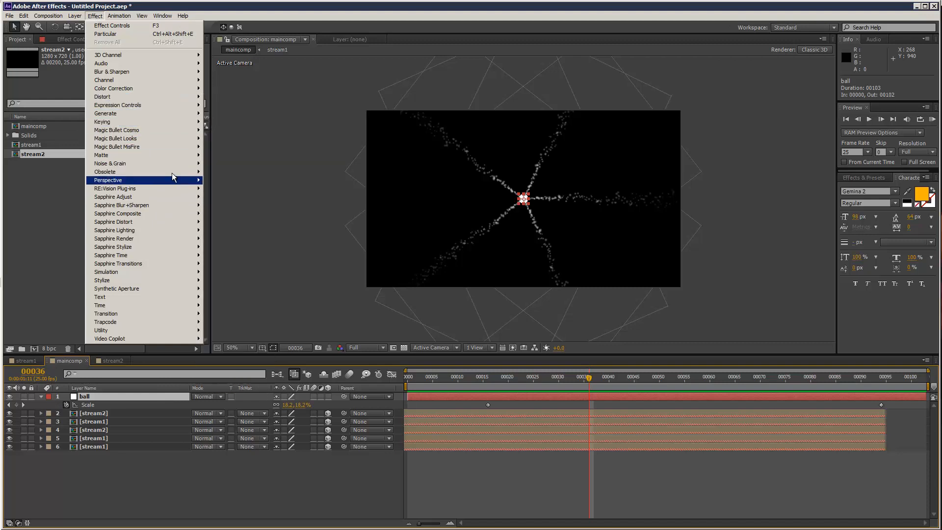
mouse_move(175, 163)
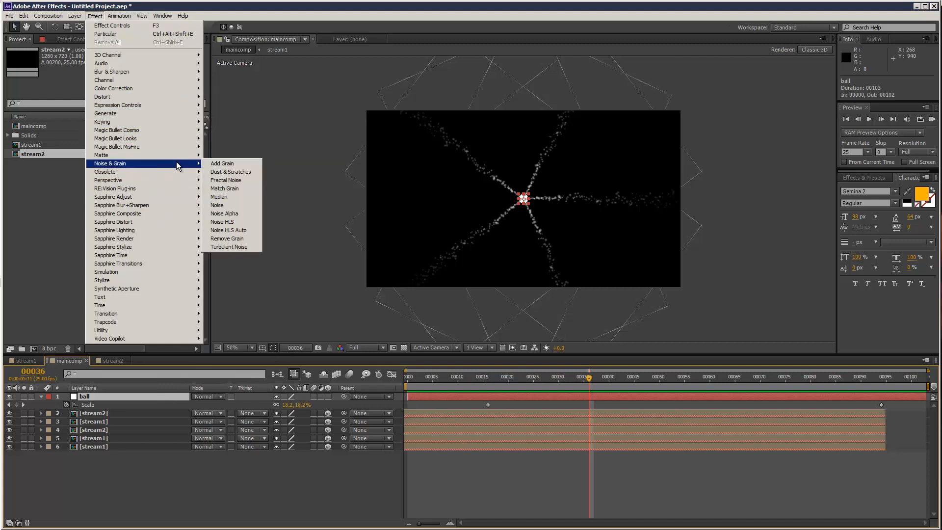
click(244, 246)
At frame 87, set the ball's Turbulent Noise contrast to 274 and its fractal type to Subscale, keeping the Soft Linear noise type
drag(589, 387, 846, 388)
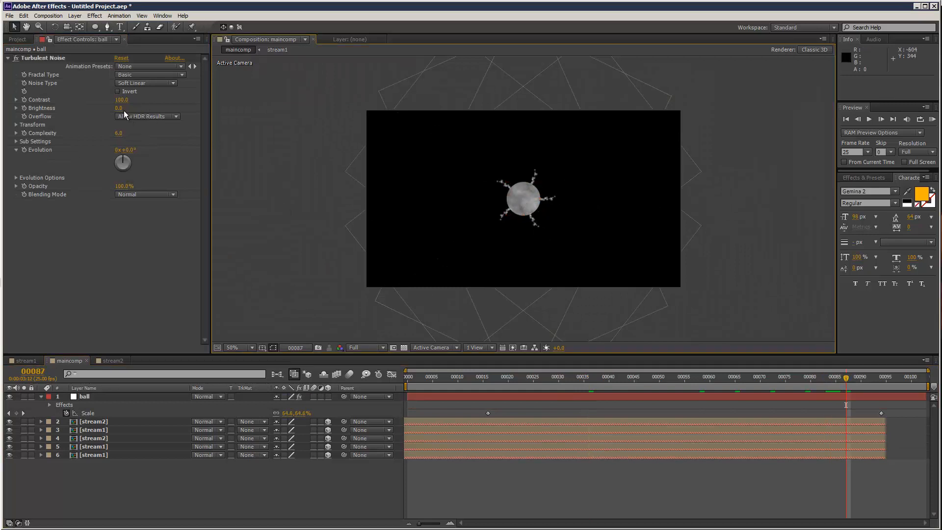
drag(120, 102, 205, 99)
click(148, 75)
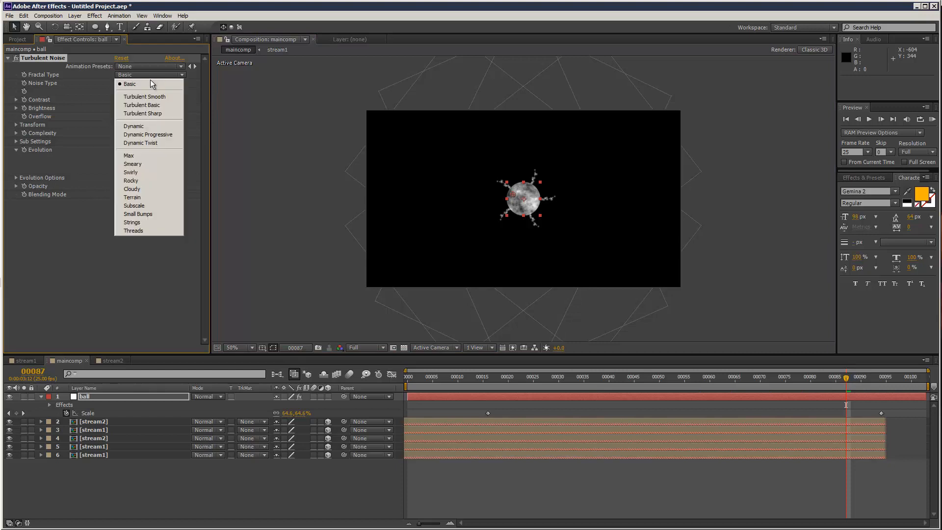
click(162, 206)
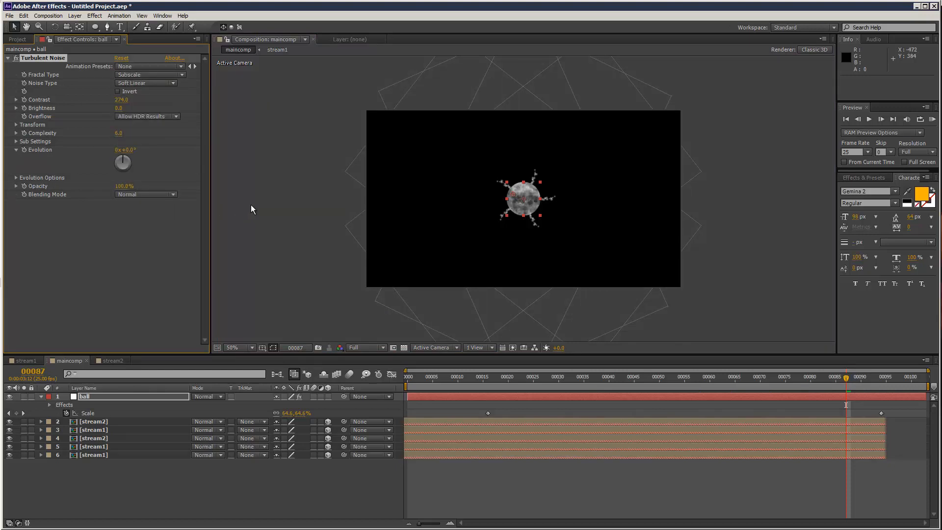
click(142, 83)
click(148, 258)
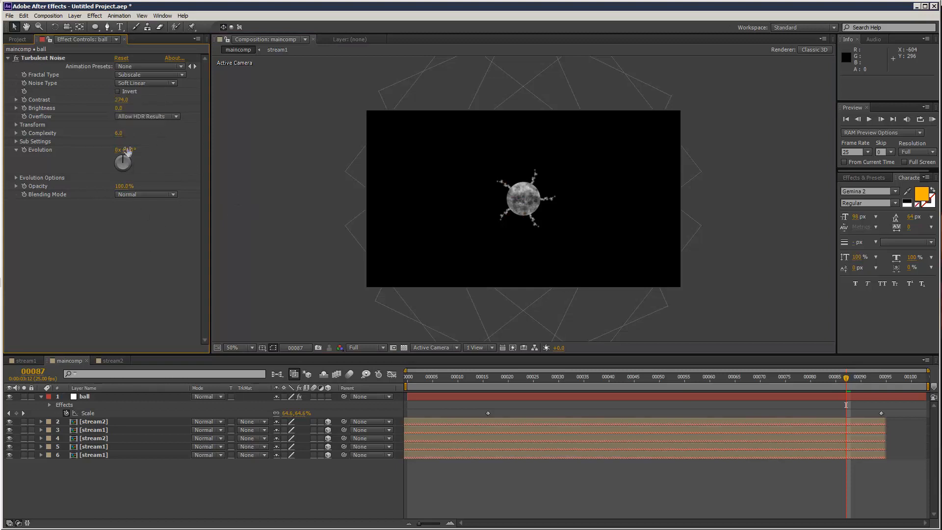
Set the Turbulent Noise sub scaling to about 59.9
click(16, 134)
click(16, 155)
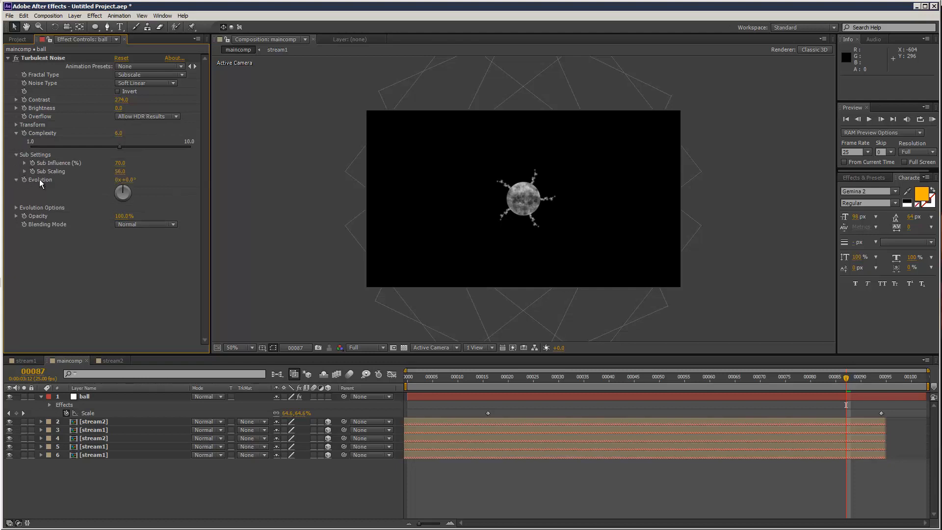
drag(121, 175, 143, 172)
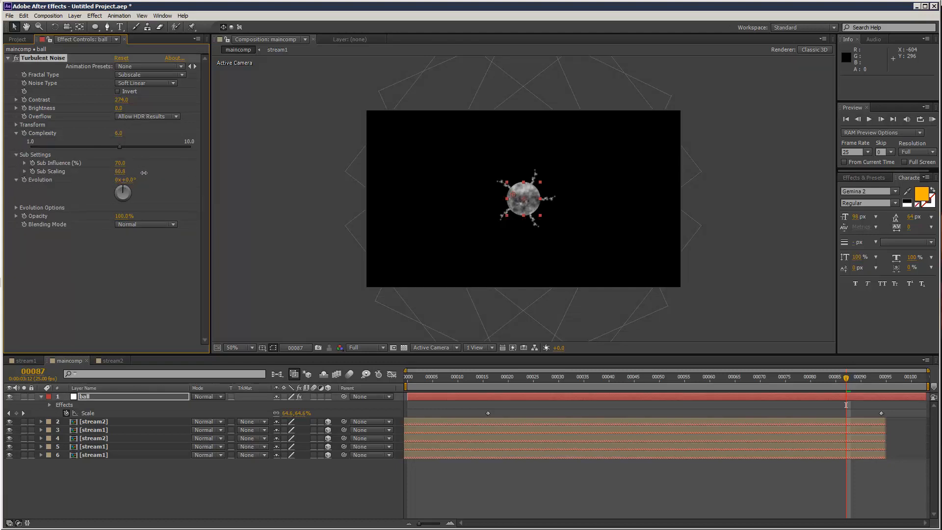
Keyframe the noise's Evolution from 0 at frame 0 to 4 revolutions at frame 102, and preview the animation
drag(530, 373, 407, 377)
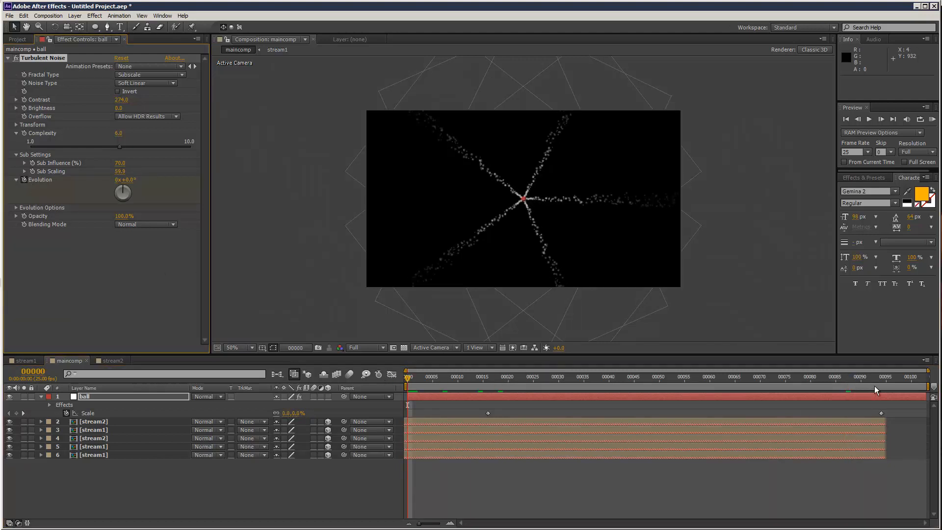
drag(874, 385, 922, 386)
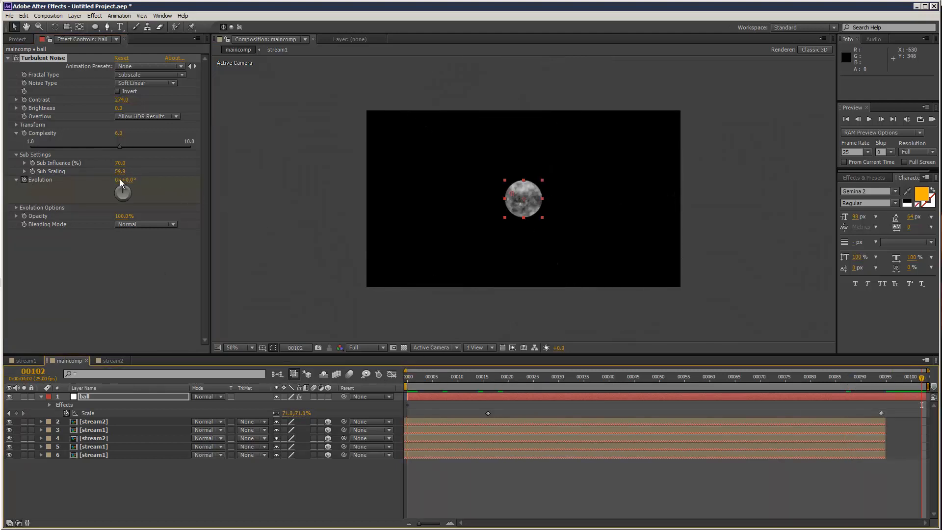
click(118, 179)
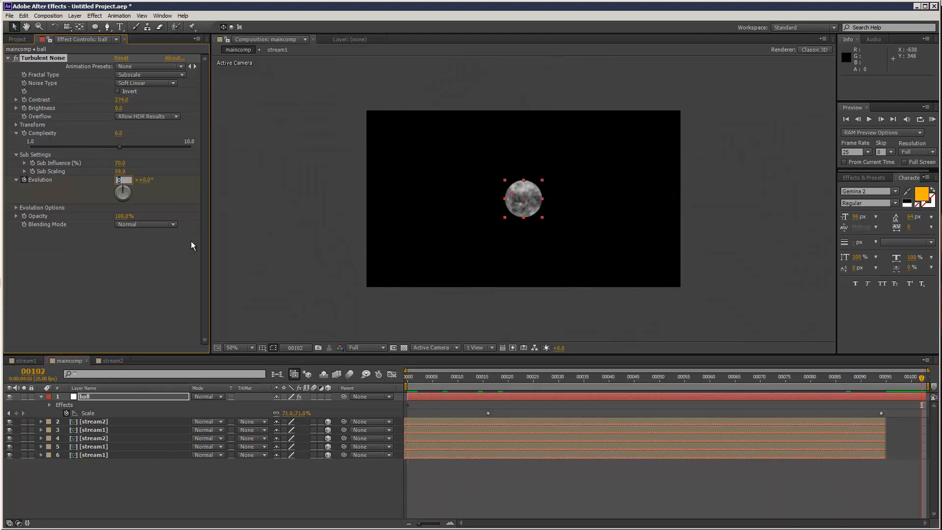
text(4)
key(Return)
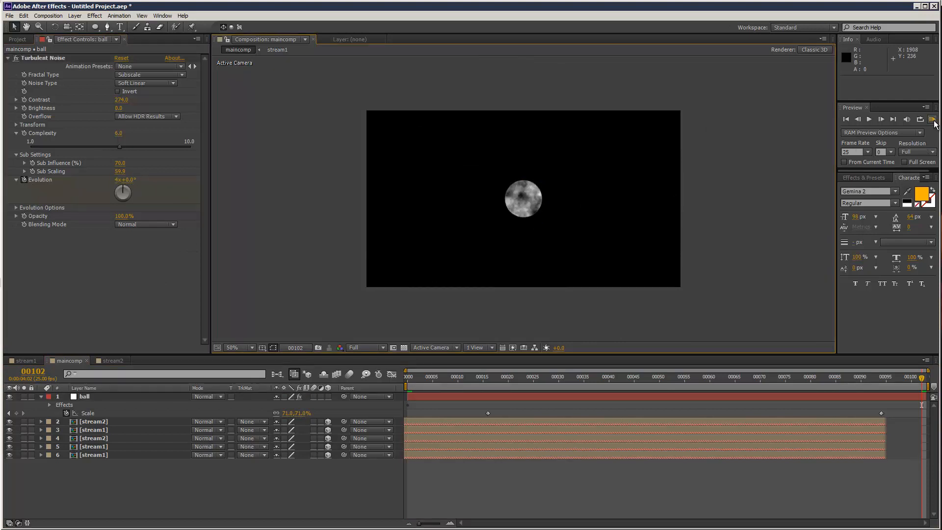
click(931, 118)
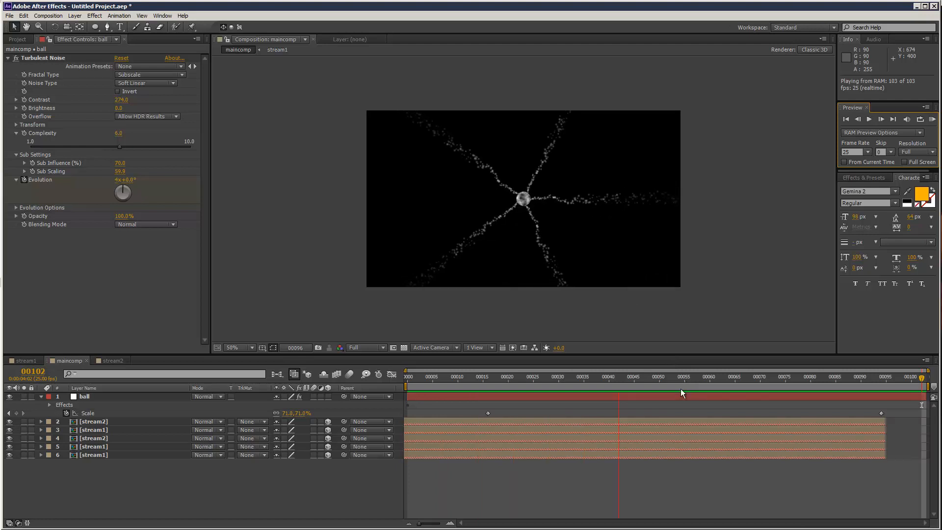
key(space)
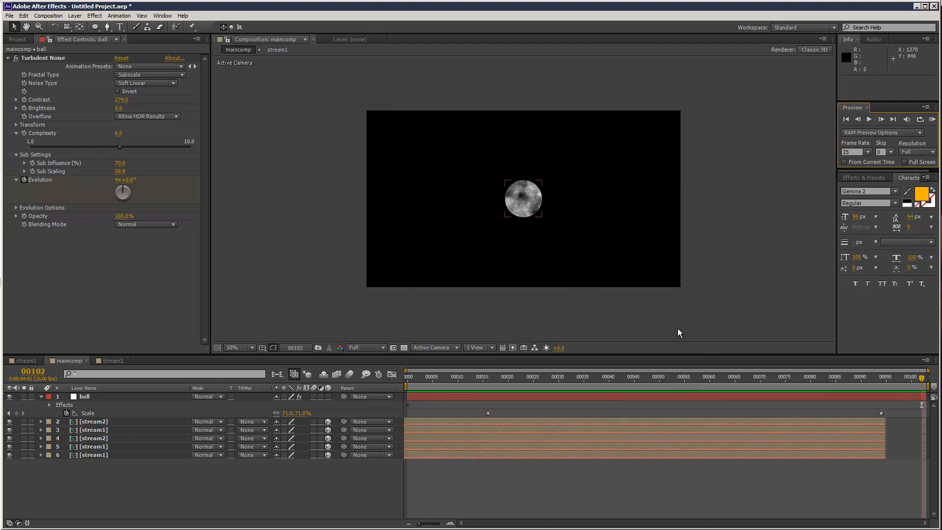
Go to frame 80, collapse the ball layer's properties and lock all the layers in maincomp
drag(727, 382, 810, 381)
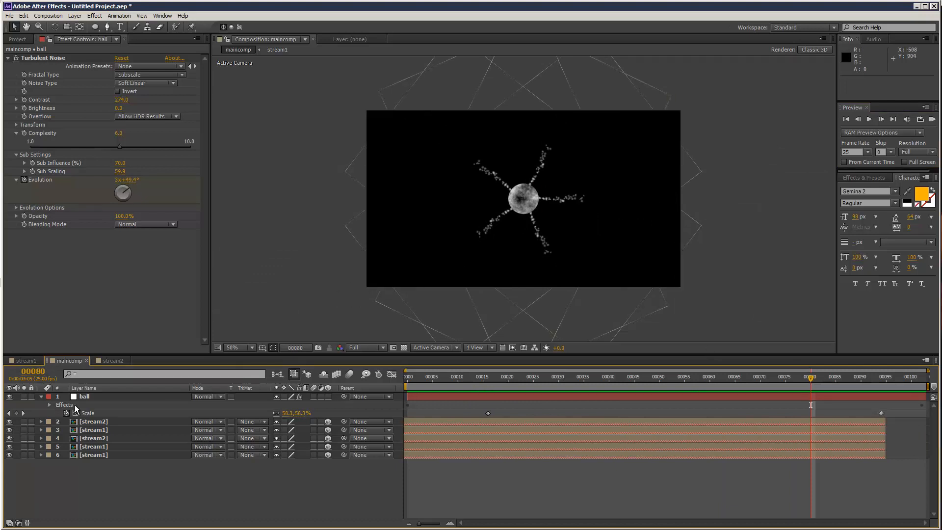
click(41, 396)
drag(32, 396, 28, 460)
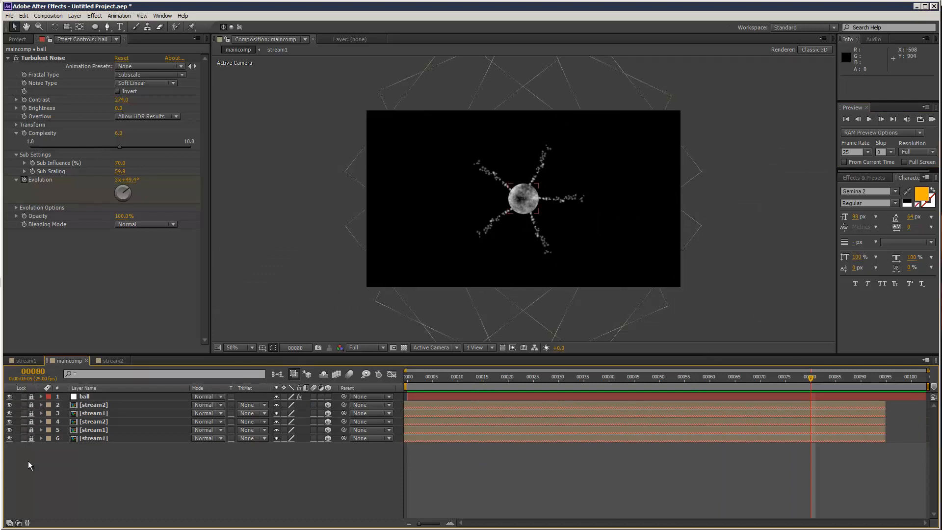
Add an adjustment layer above the ball and apply the CC Glass effect to it
click(75, 16)
mouse_move(99, 22)
click(230, 80)
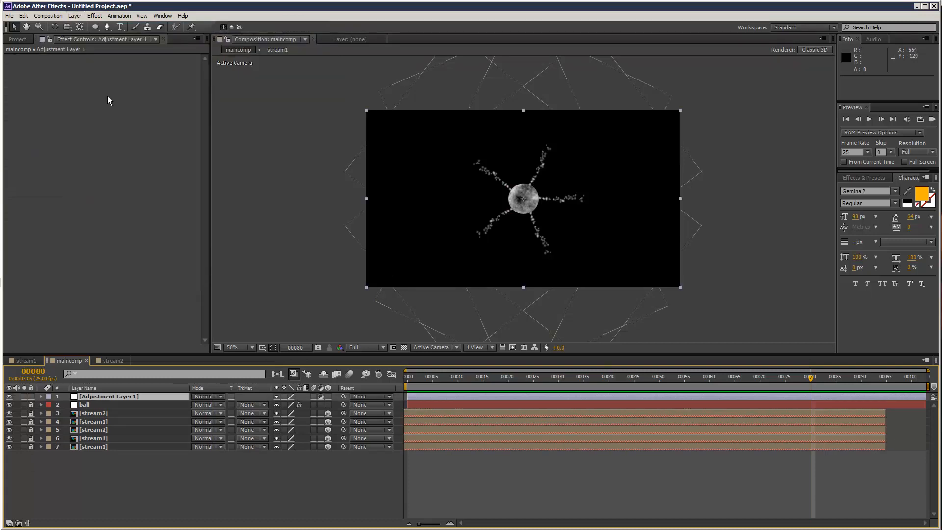
click(95, 16)
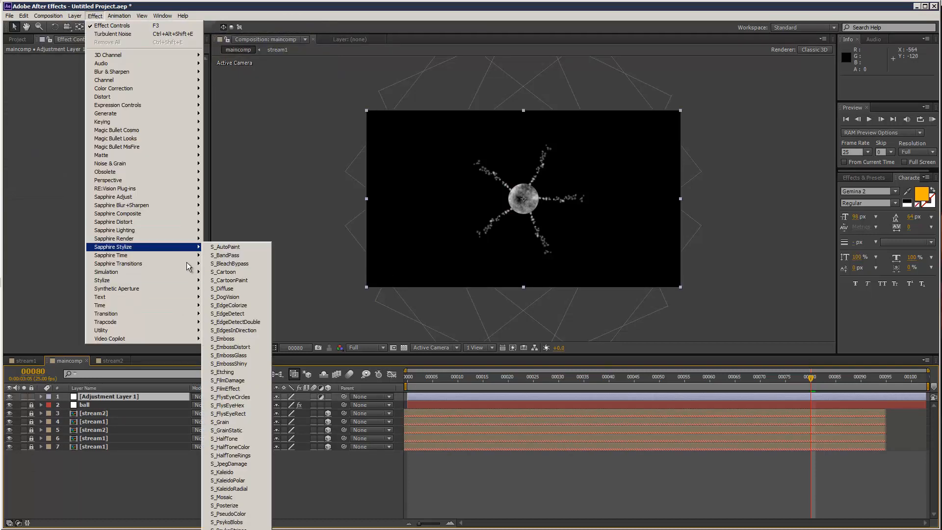
mouse_move(176, 297)
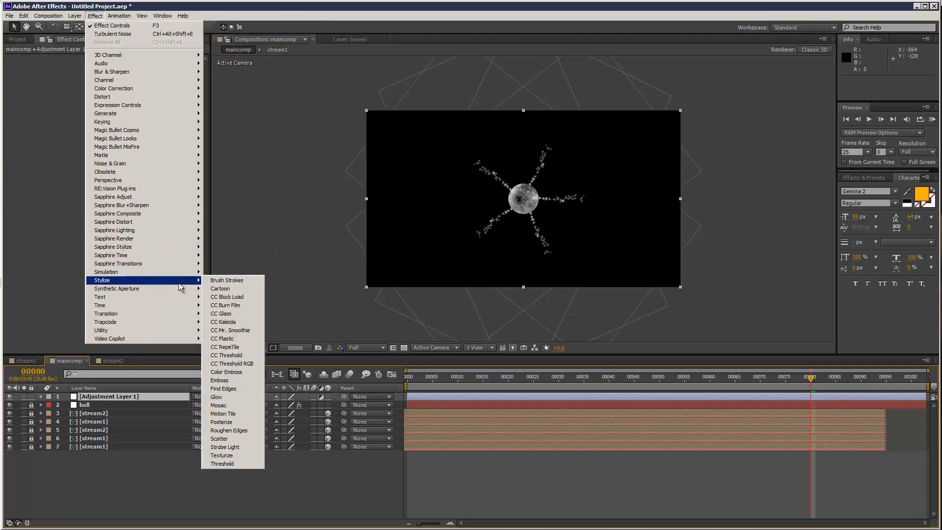
click(221, 314)
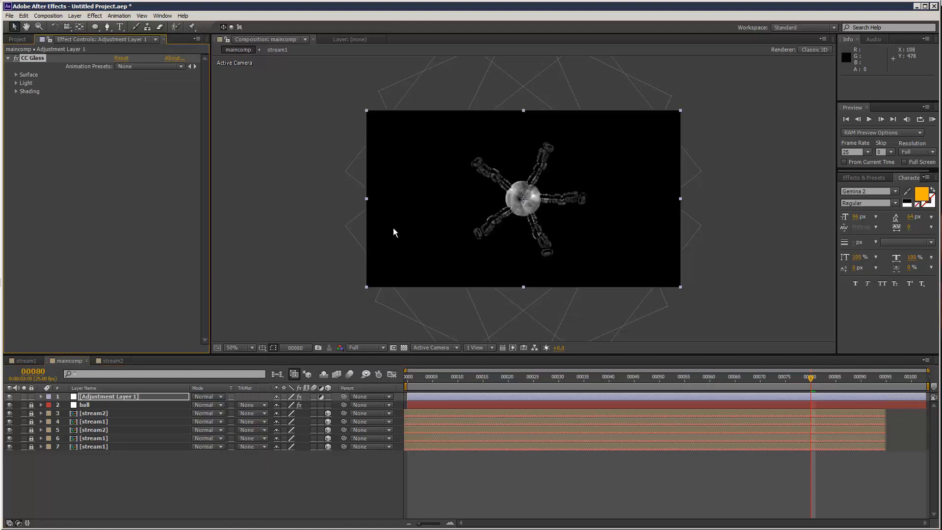
Set the CC Glass surface to softness 5, height 12 and displacement 12, and fine-tune them to 8, 18 and 14
key(slash)
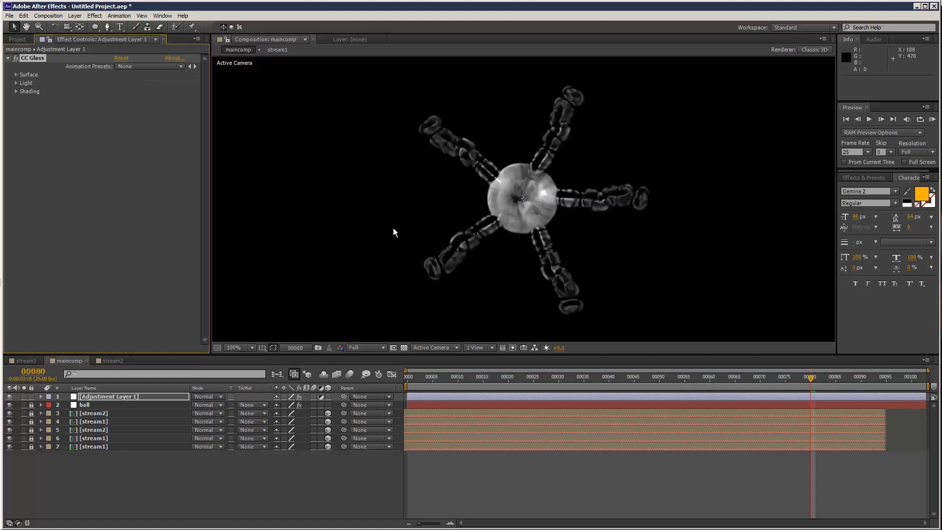
click(16, 75)
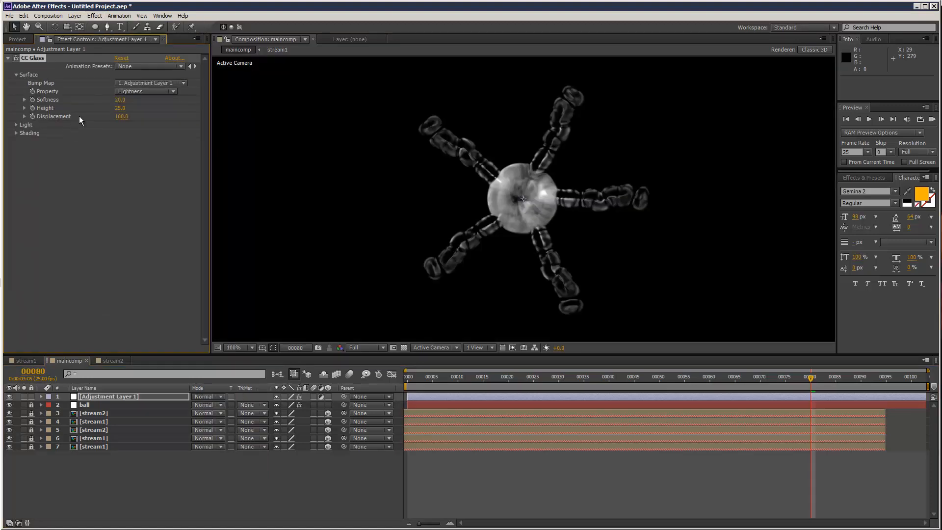
click(119, 100)
text(5)
key(Tab)
text(12)
key(Return)
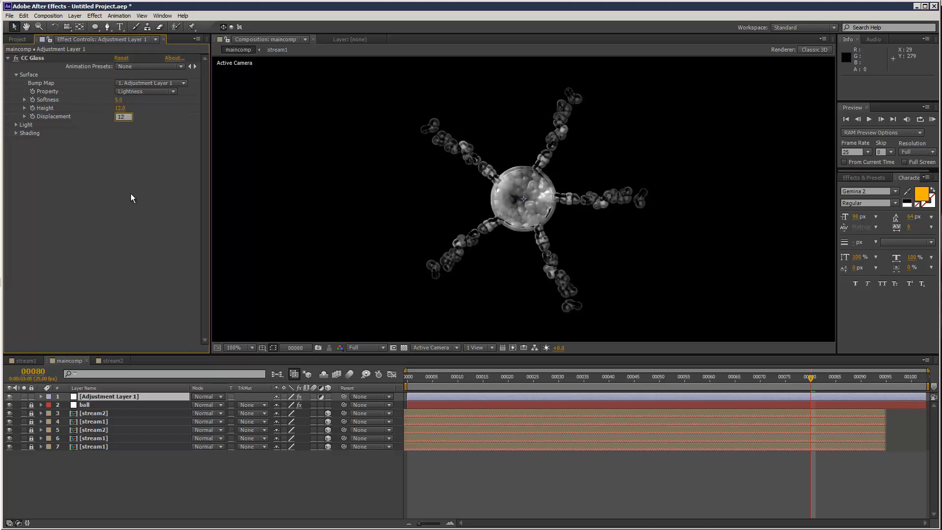
text(12)
key(Return)
drag(124, 116, 126, 112)
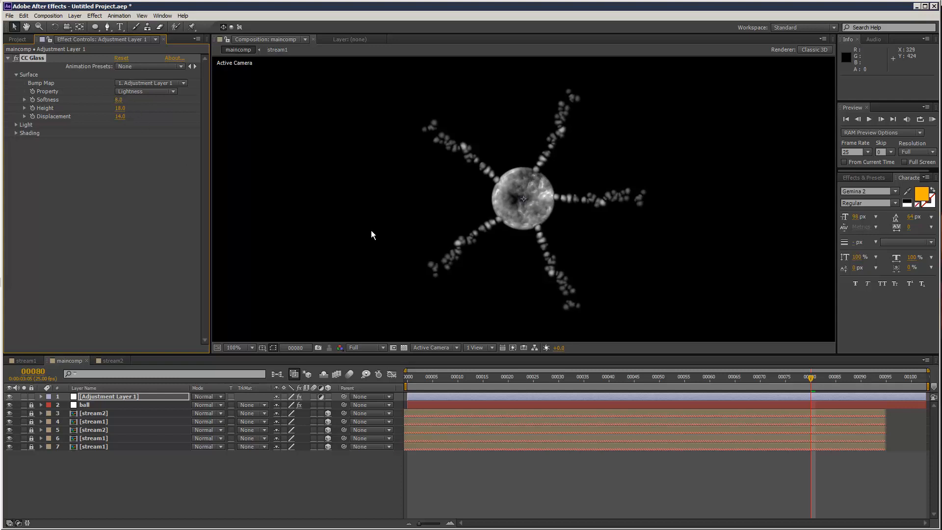
Preview the opening part of the maincomp animation with the CC Glass effect applied
scroll(371, 231, down, 2)
click(932, 120)
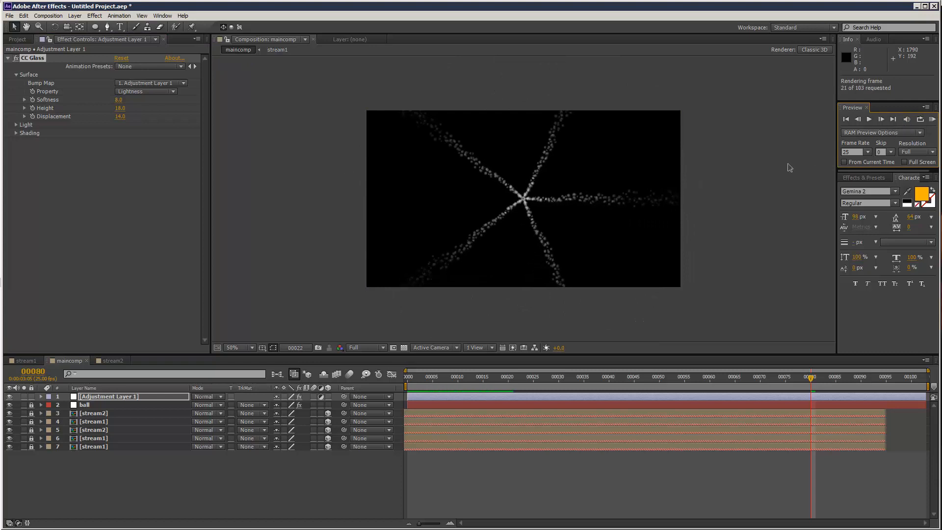
key(space)
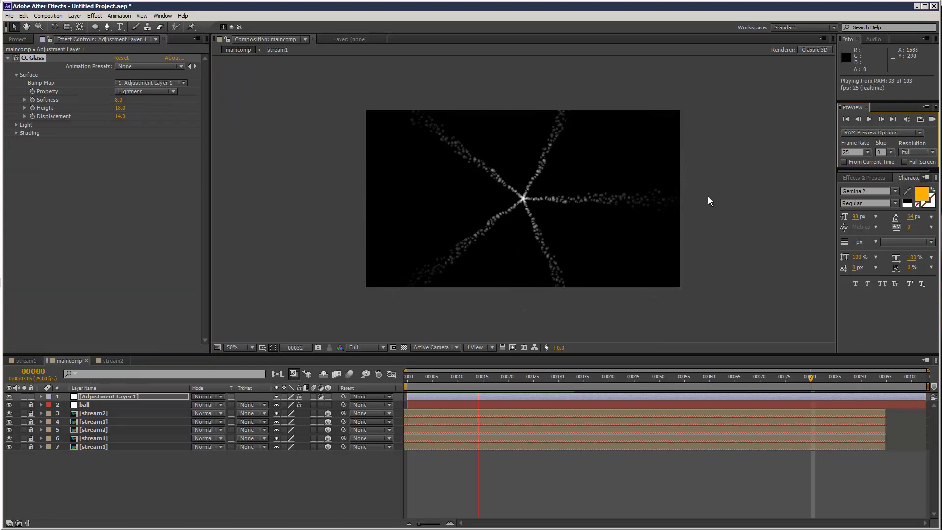
key(space)
scroll(611, 184, up, 1)
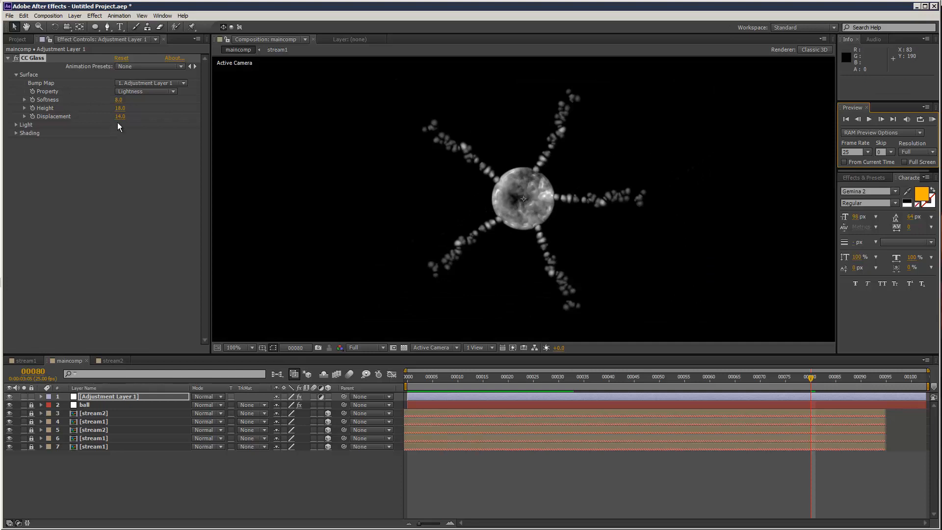
Add a white point light with 92% intensity and no falloff to maincomp
click(17, 124)
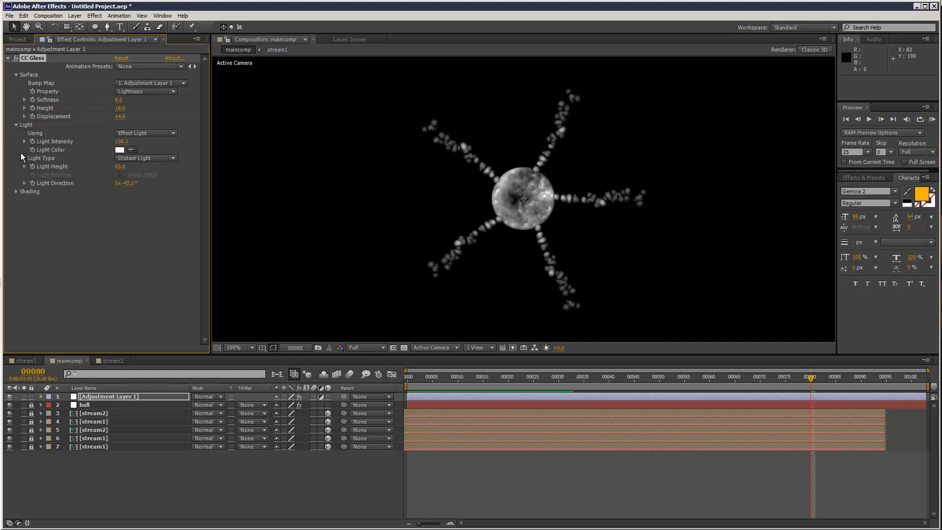
click(74, 16)
mouse_move(83, 19)
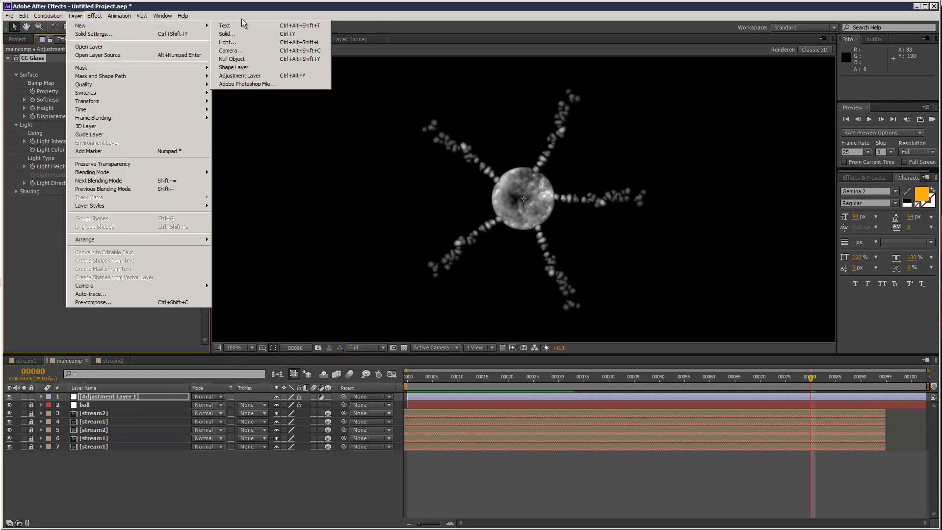
click(242, 42)
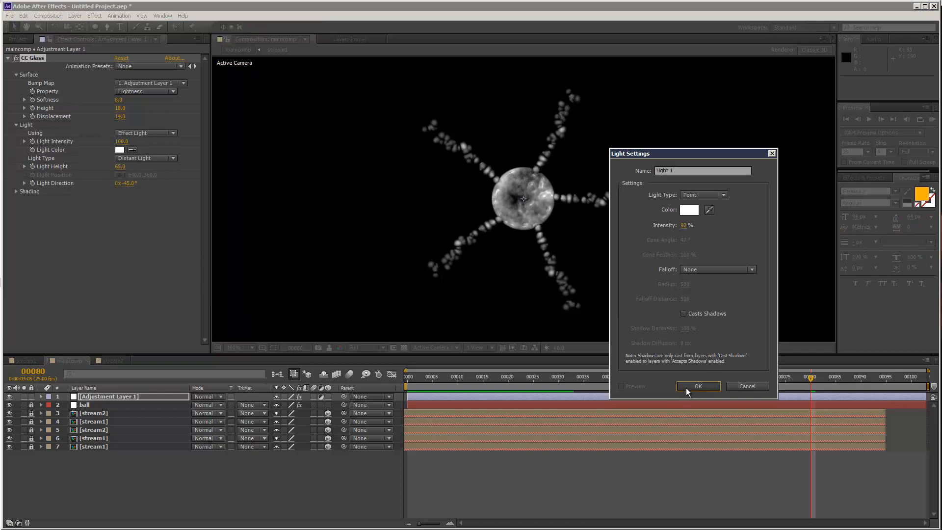
click(696, 386)
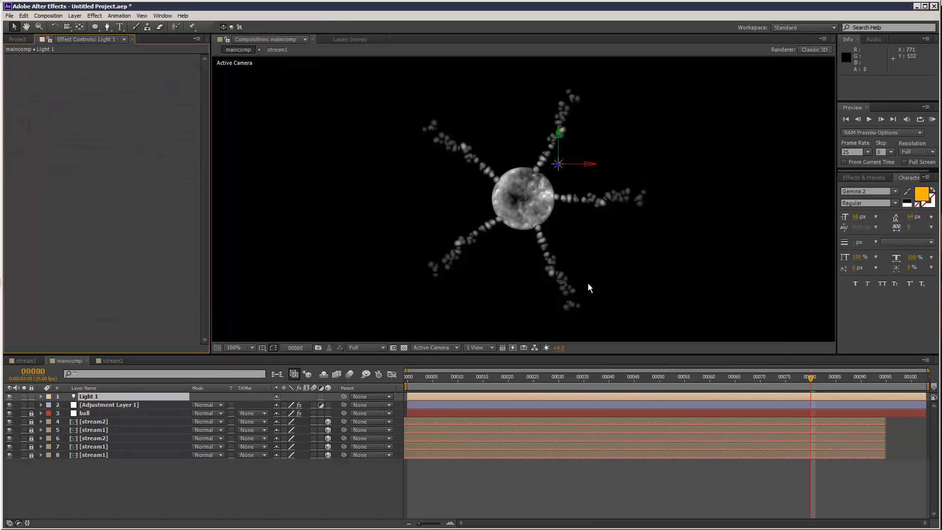
Switch the light source of the adjustment layer's CC Glass effect to AE Lights
click(110, 404)
click(154, 130)
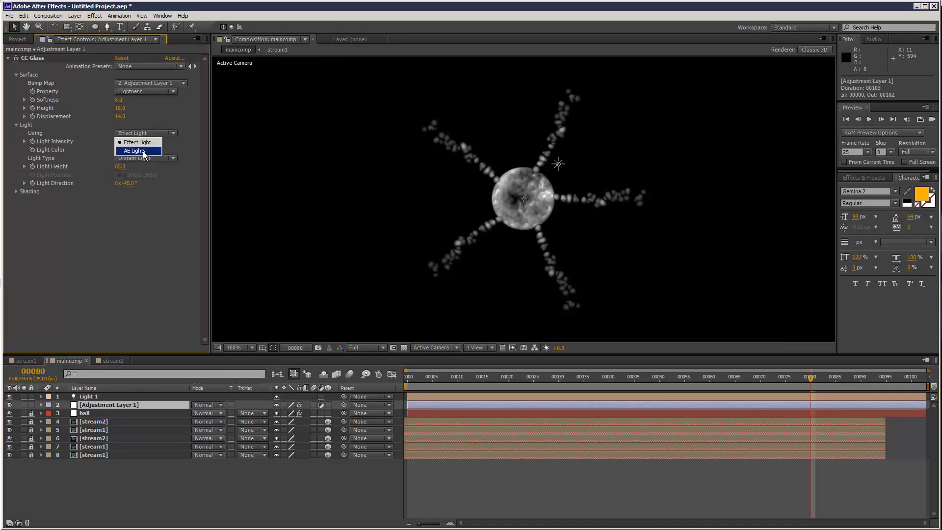
click(143, 151)
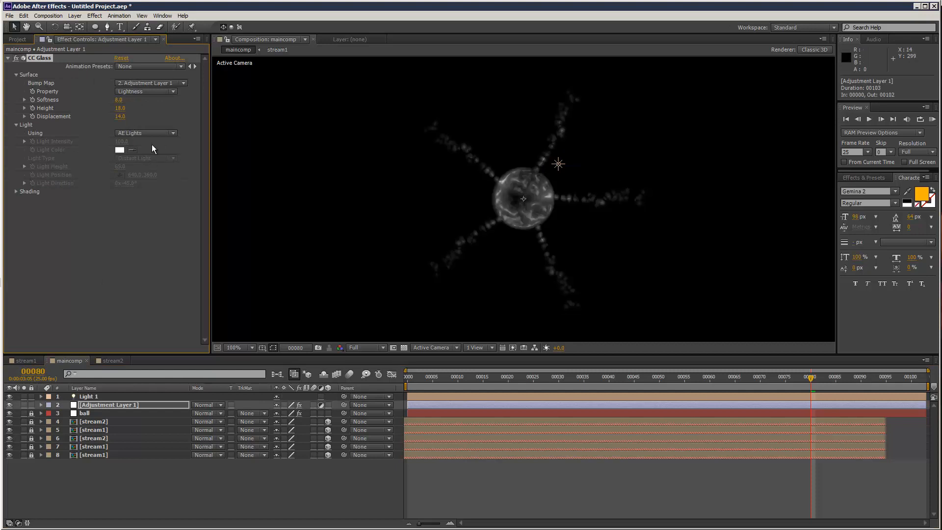
Go to frame 56 and move Light 1 above and in front of the ball, to about 637, 327, -1092
key(comma)
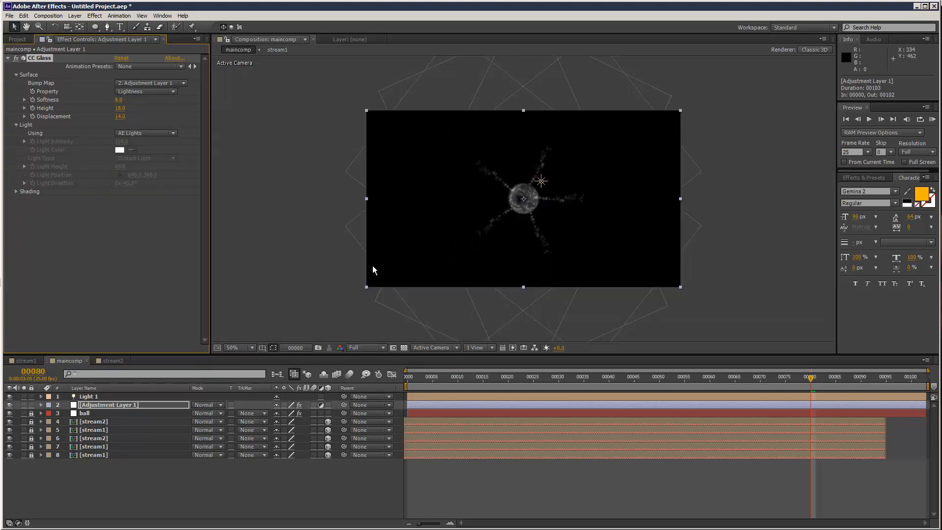
drag(446, 378, 689, 390)
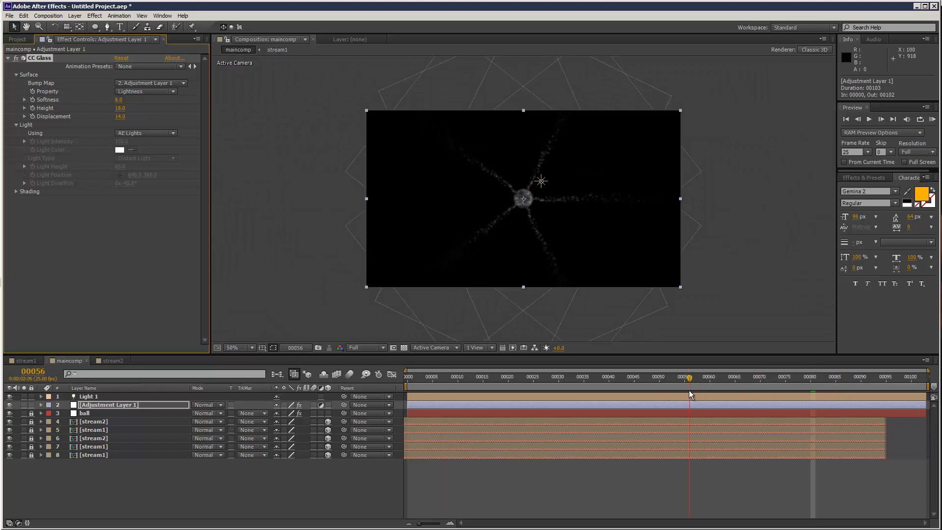
click(98, 397)
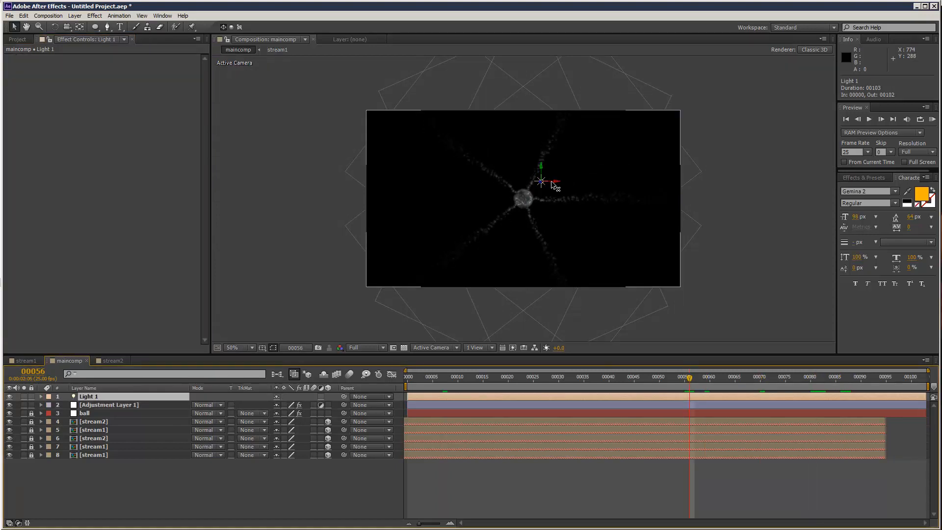
drag(554, 182, 450, 23)
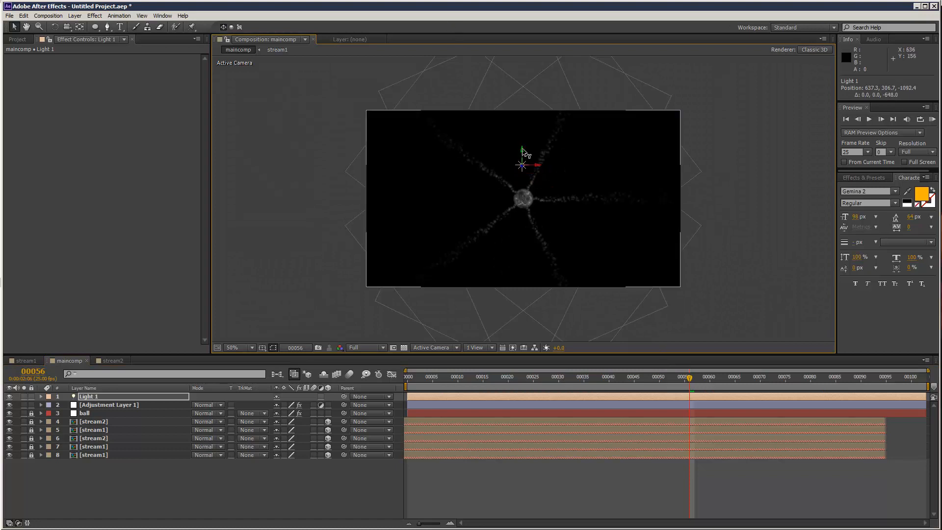
mouse_move(523, 152)
mouse_down()
mouse_move(527, 191)
mouse_move(527, 154)
mouse_up()
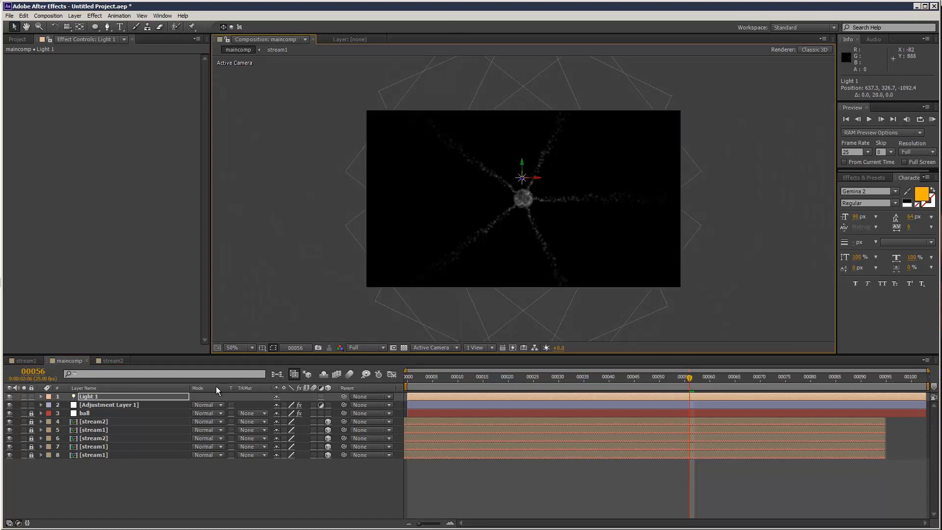
Raise the intensity of Light 1 to about 180%
click(154, 395)
double_click(153, 396)
drag(683, 227, 721, 225)
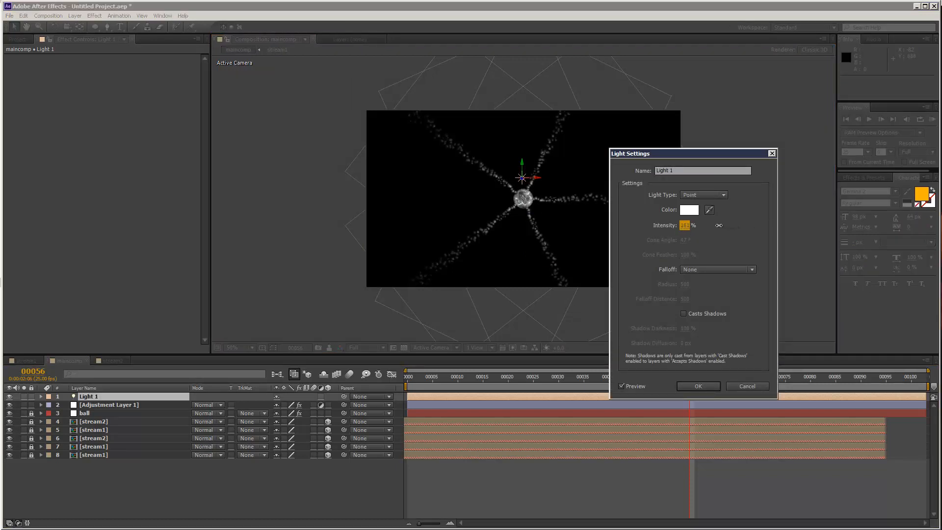
click(687, 387)
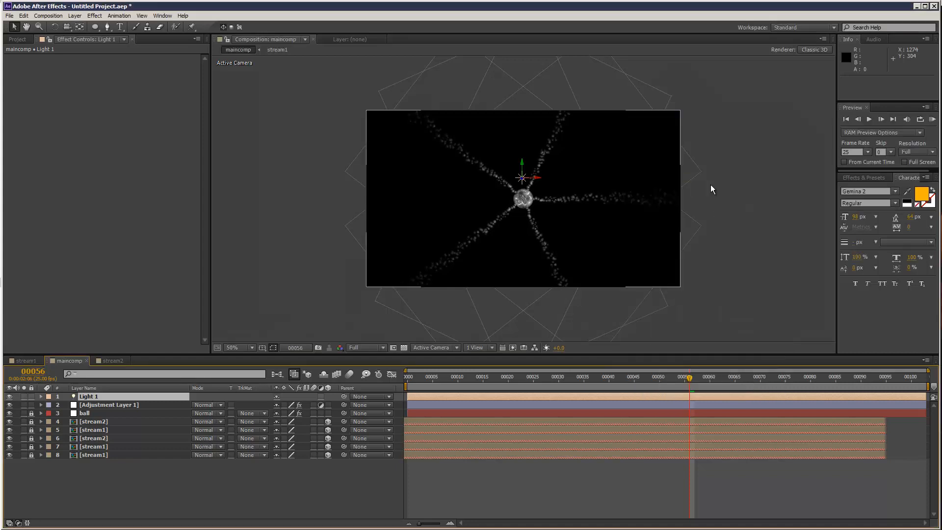
Rename the adjustment layer as glass
key(period)
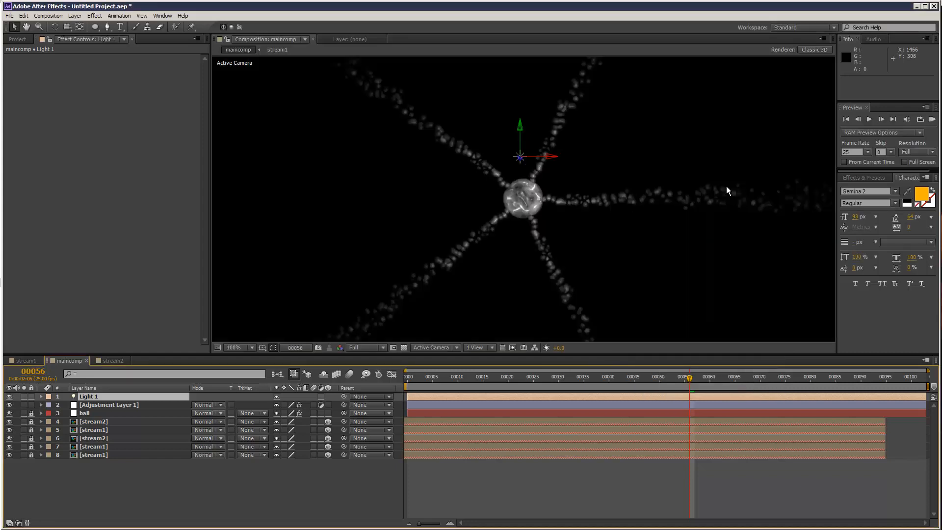
click(122, 407)
key(Return)
text(gl)
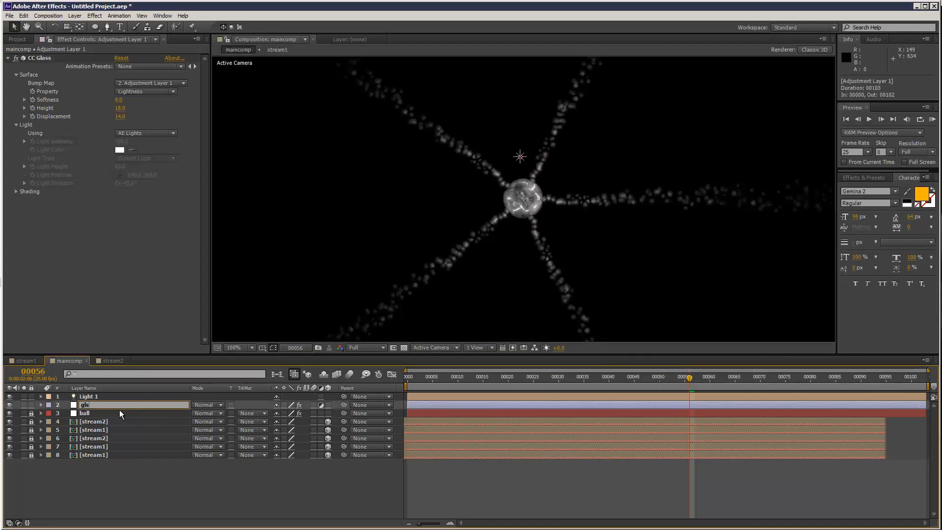
text(ass)
key(Return)
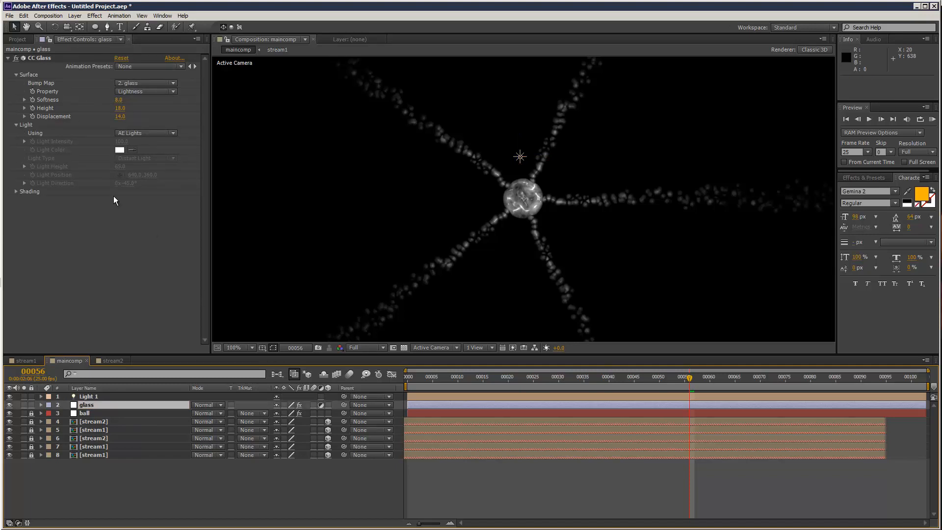
Set the glass layer's CC Glass displacement and height to 5, and compare the image with the effect off and on
click(119, 116)
text(5)
click(157, 227)
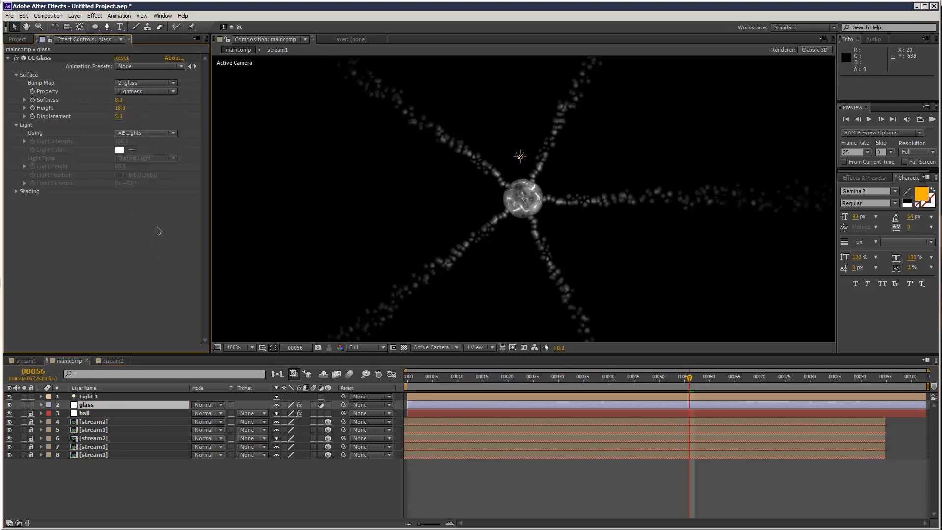
click(121, 109)
text(5)
click(182, 232)
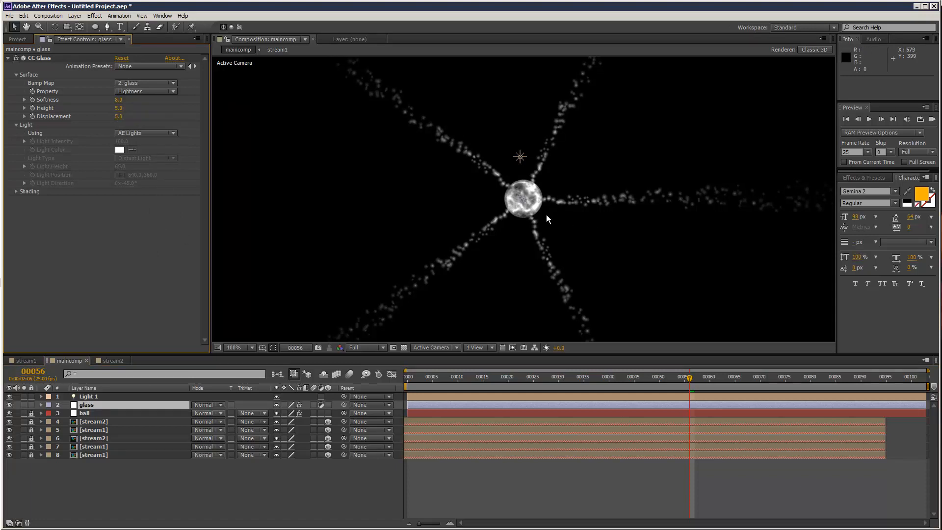
click(18, 56)
click(18, 57)
click(18, 57)
click(18, 57)
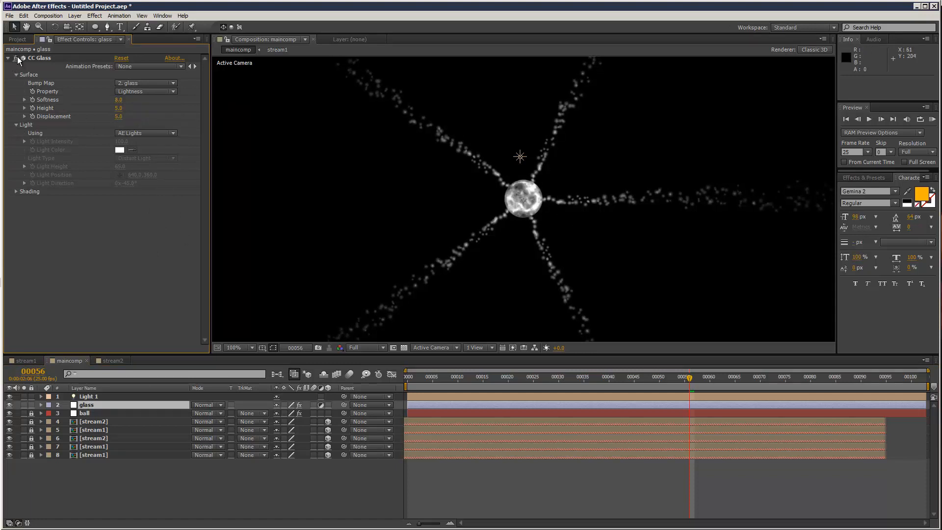
Try a CC Glass softness of 2, settle on 3, and compare the ball with the effect off and on
click(118, 99)
text(2)
key(Return)
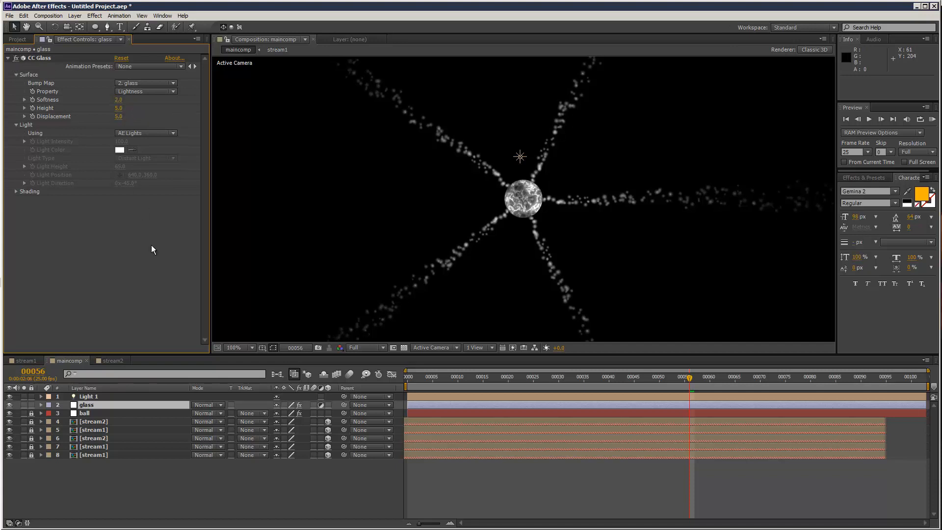
click(118, 100)
text(3)
key(Return)
click(17, 58)
click(17, 59)
click(16, 59)
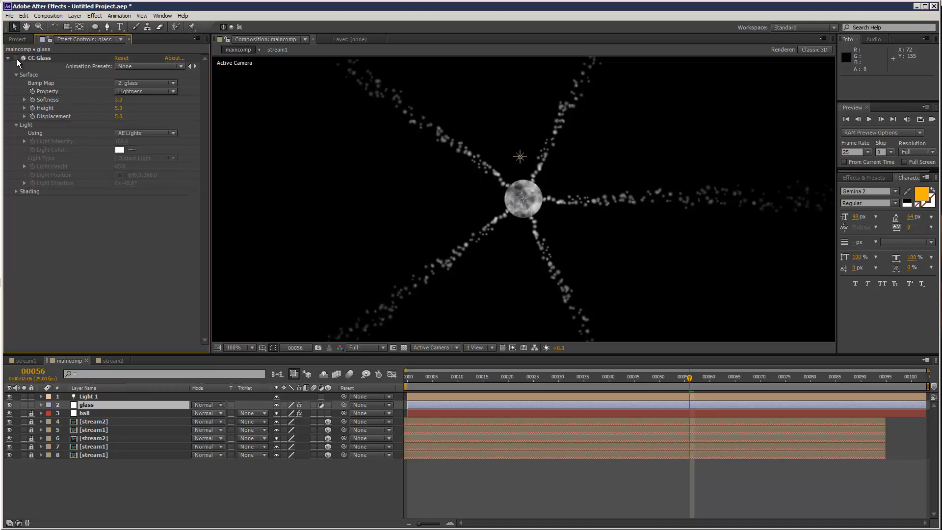
click(16, 59)
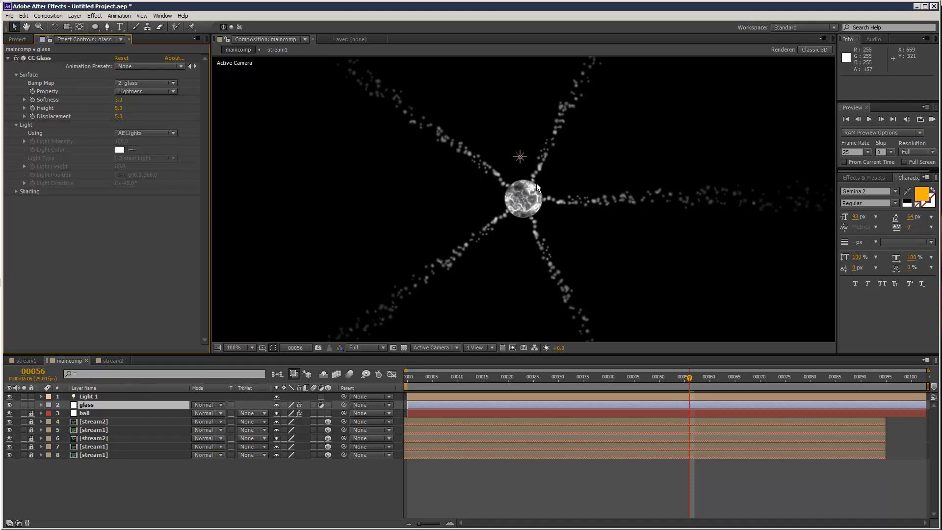
Set the Particular particle size in stream1 to 9 and check the streams in maincomp
click(28, 361)
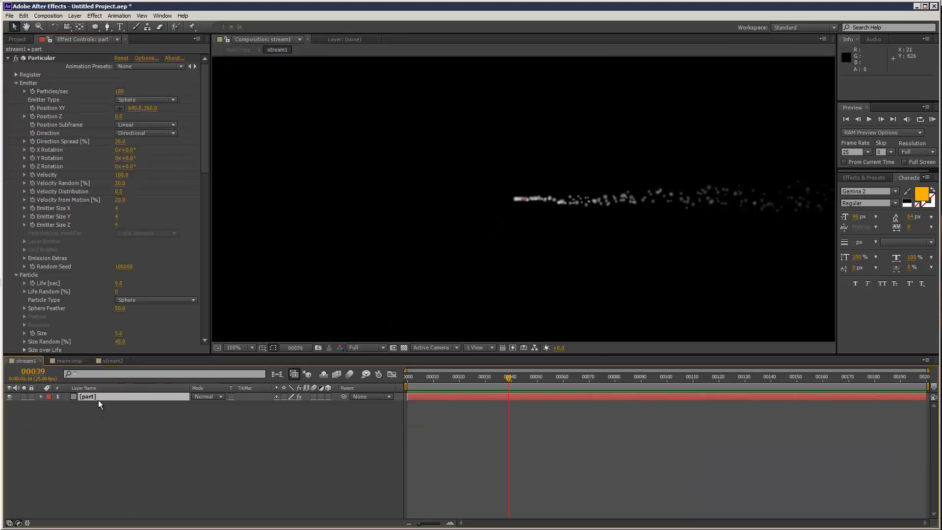
click(119, 333)
text(9)
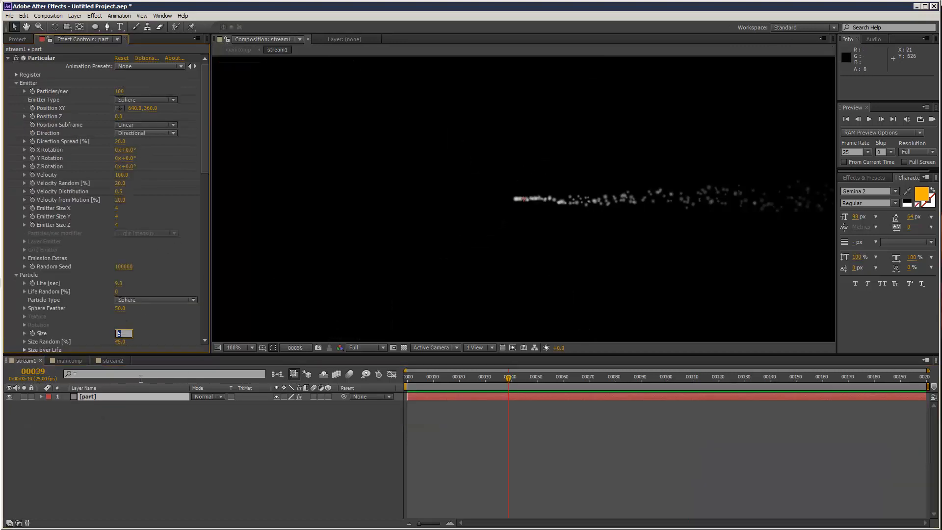
click(157, 427)
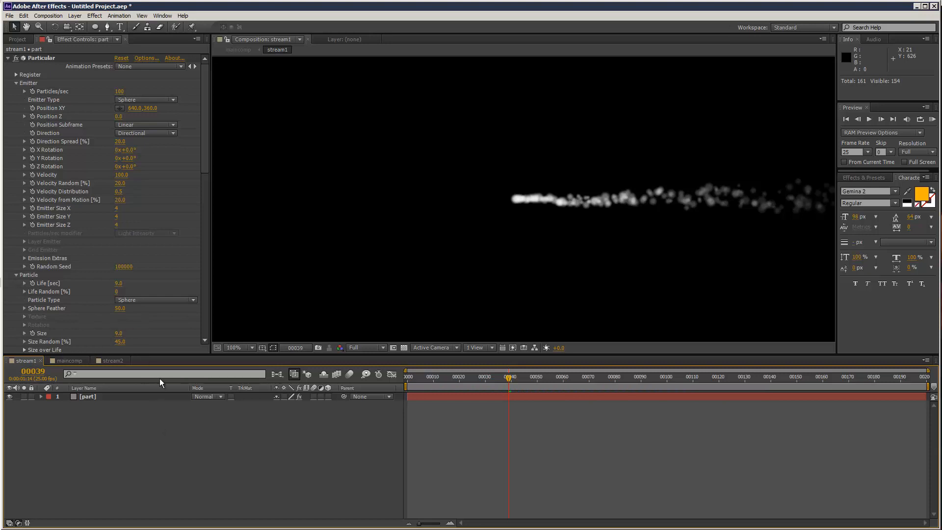
click(101, 362)
click(78, 363)
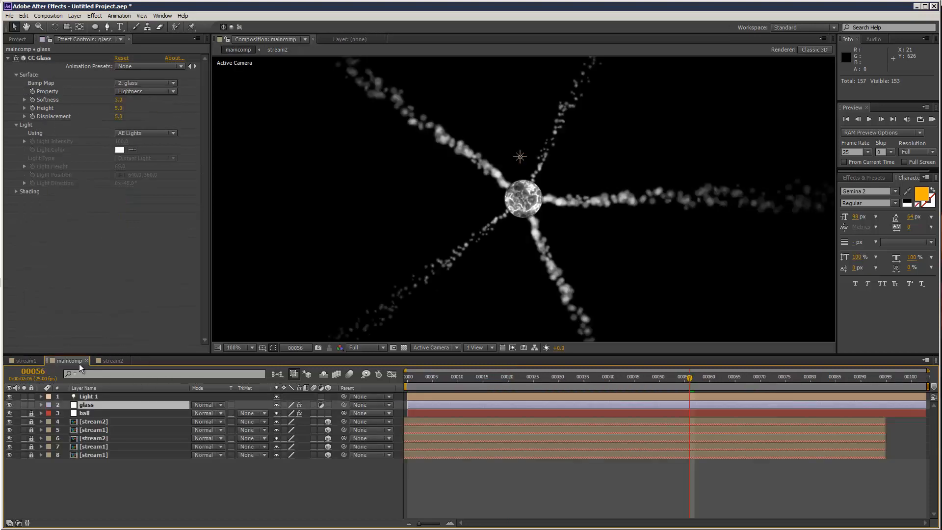
Set the stream1 particle life to 6 seconds and the particle size to 6, and return to maincomp
click(35, 360)
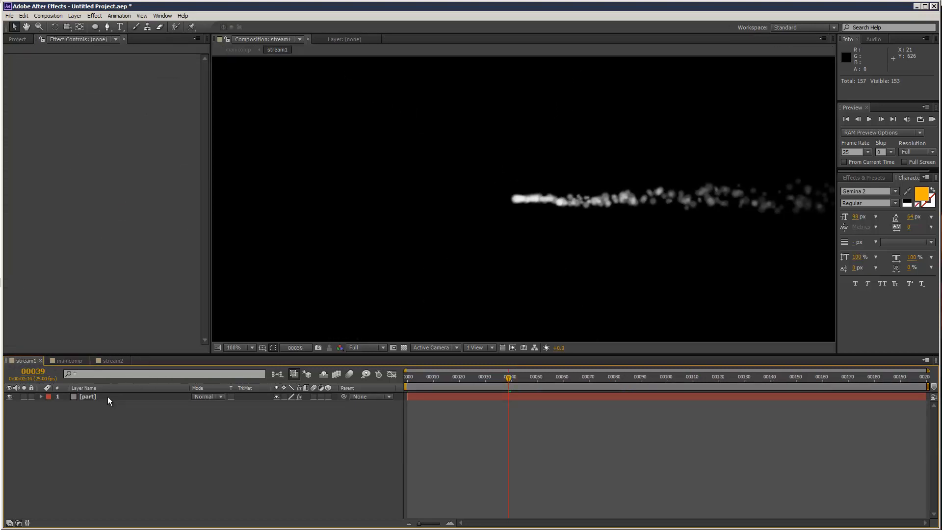
click(107, 396)
click(117, 283)
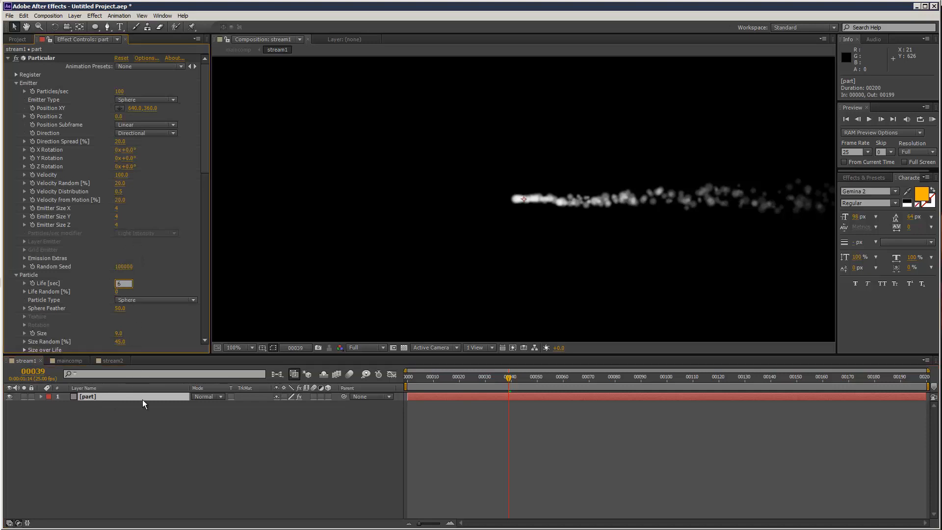
text(6)
click(143, 412)
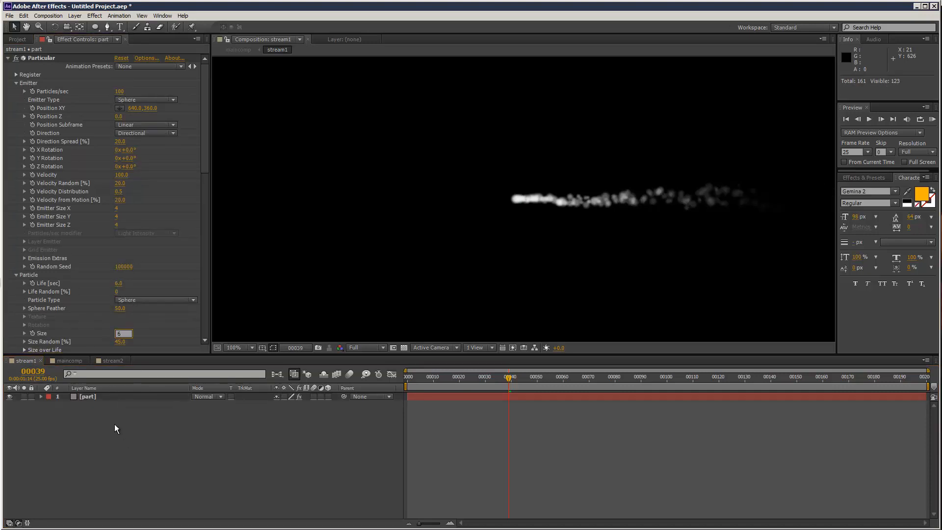
click(68, 361)
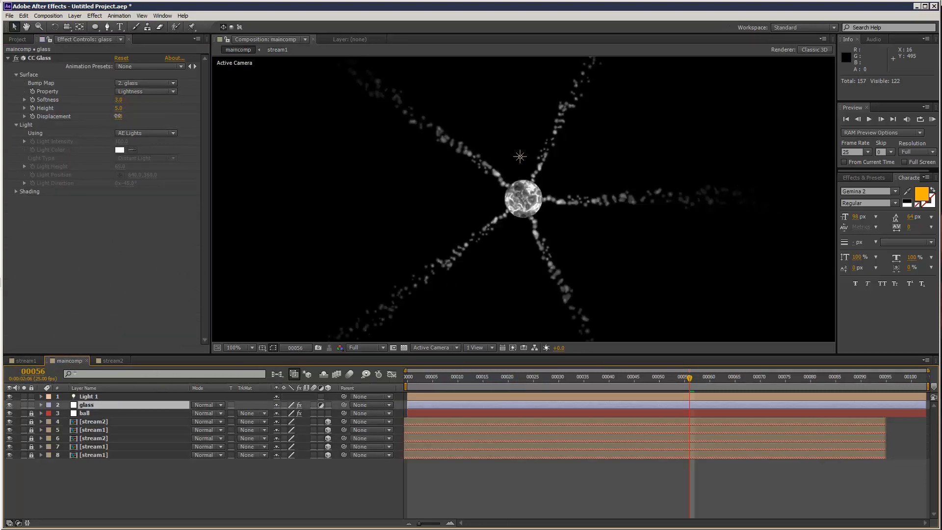
Try a CC Glass displacement of -112 on the glass layer and settle on -50
drag(118, 116, 60, 124)
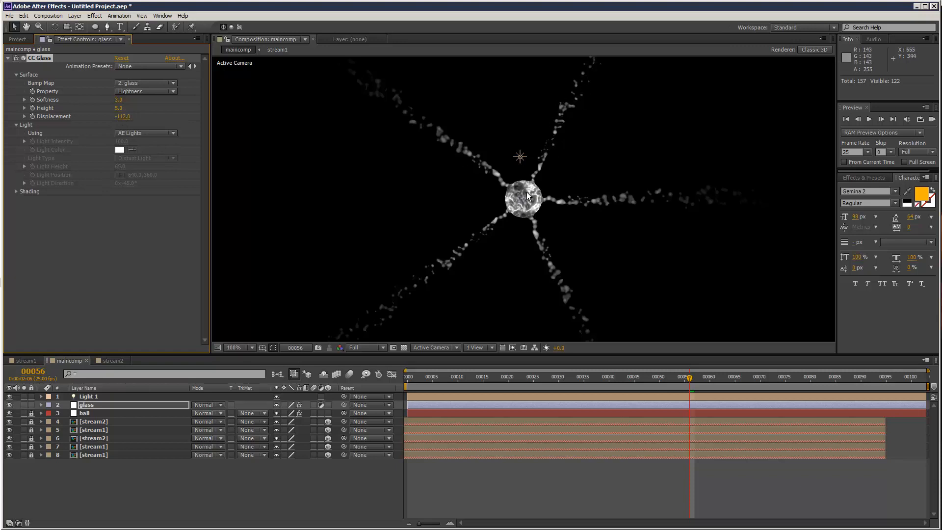
click(123, 117)
key(Return)
Preview the whole maincomp animation and examine the ball's glass texture at frame 89
drag(407, 375, 733, 385)
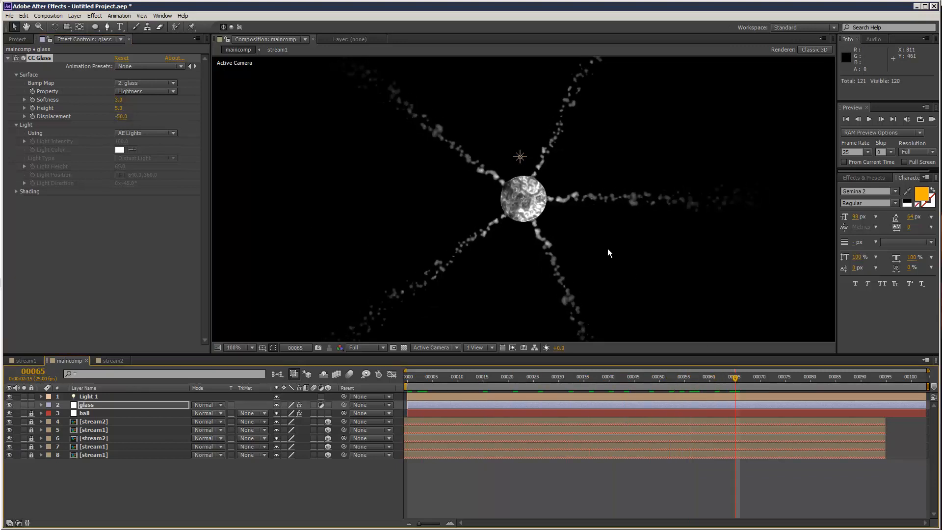
key(comma)
click(931, 119)
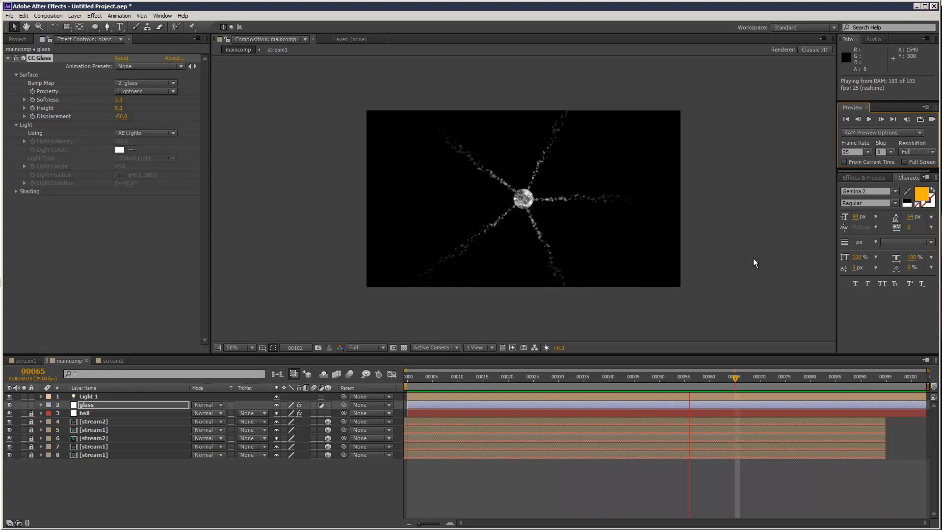
key(space)
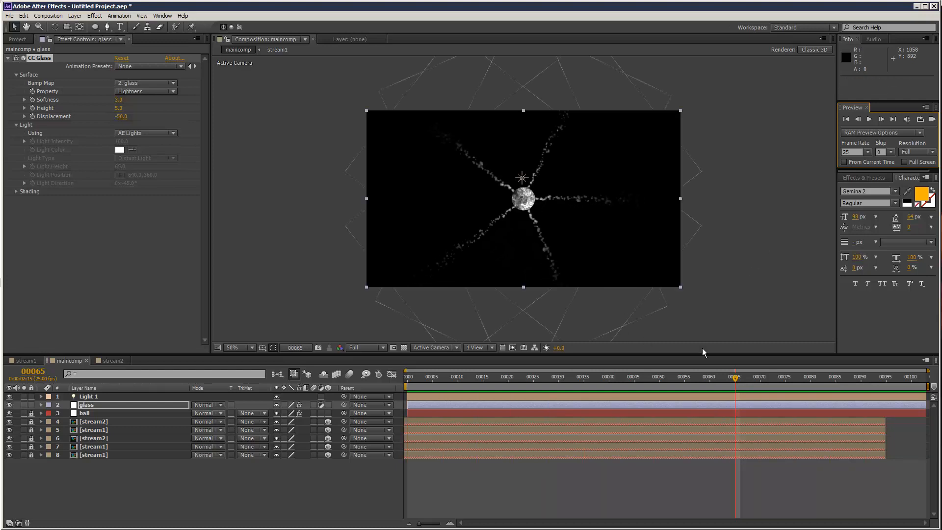
drag(783, 380, 856, 385)
key(slash)
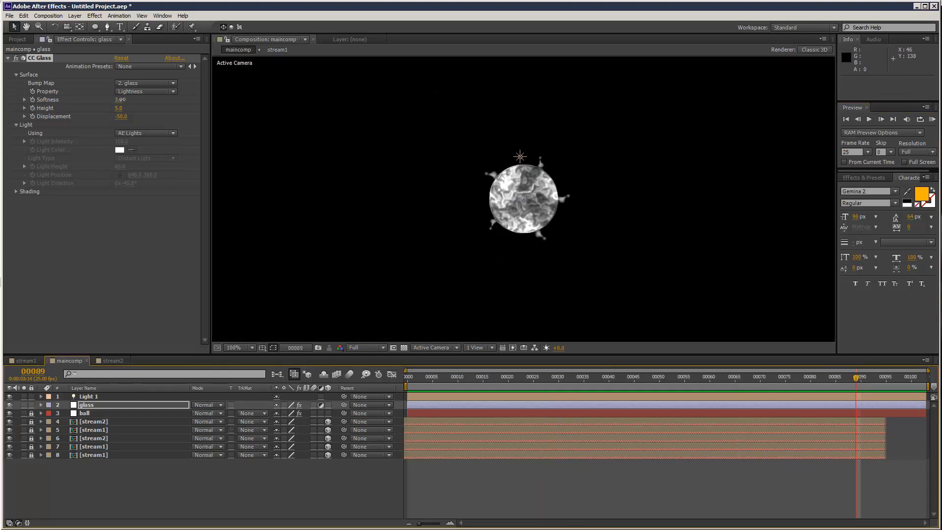
Set the CC Glass softness on the glass layer to 6.5 and check the ball's texture through to frame 64
drag(120, 99, 139, 101)
drag(761, 375, 850, 374)
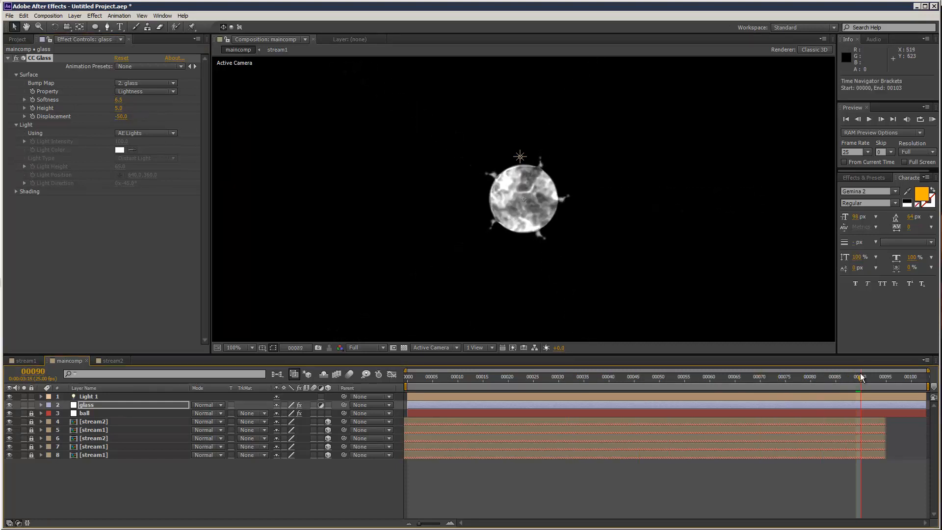
drag(787, 376, 730, 375)
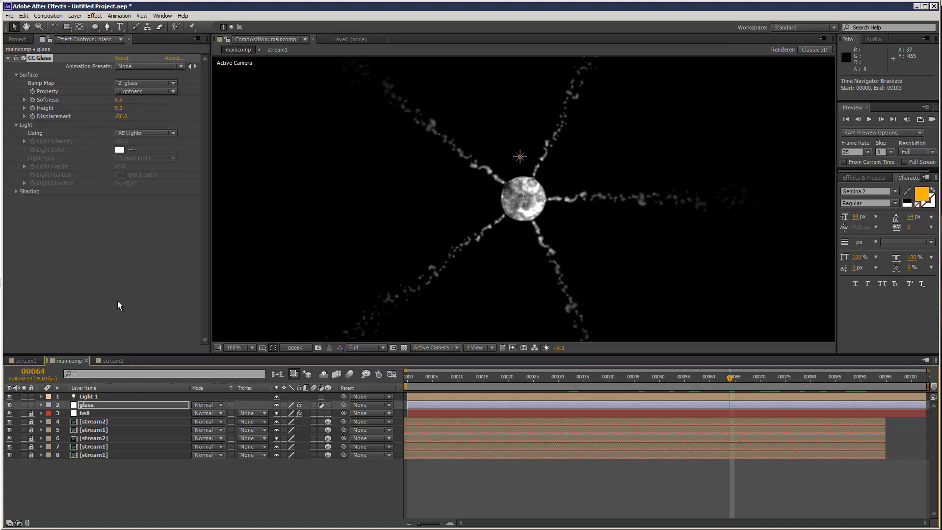
Create a new composition from maincomp in the project and view its animation up to frame 72
click(18, 39)
click(22, 127)
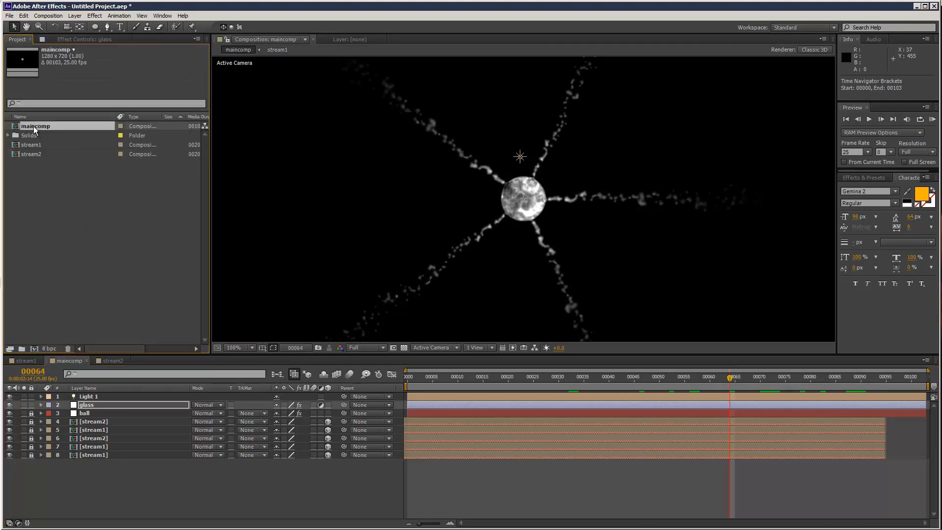
click(34, 349)
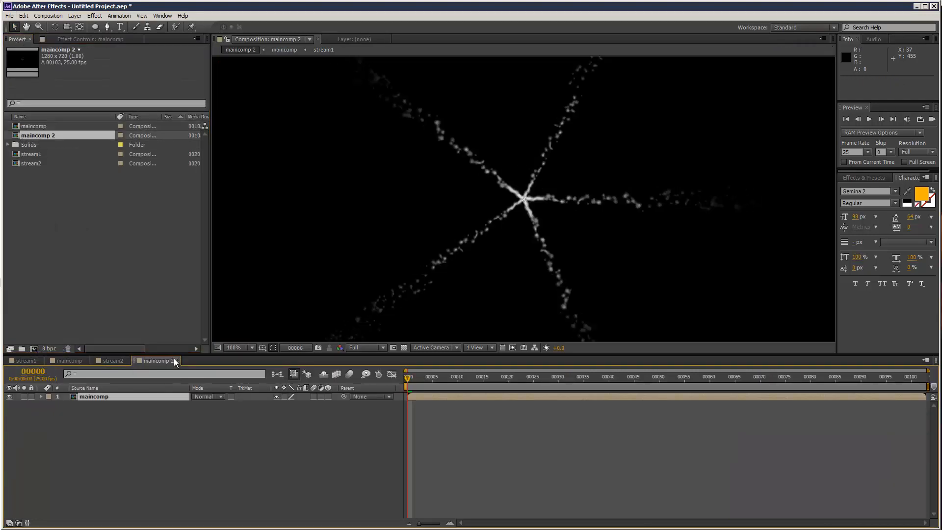
drag(542, 377, 795, 377)
click(771, 378)
scroll(637, 262, down, 4)
scroll(706, 243, up, 2)
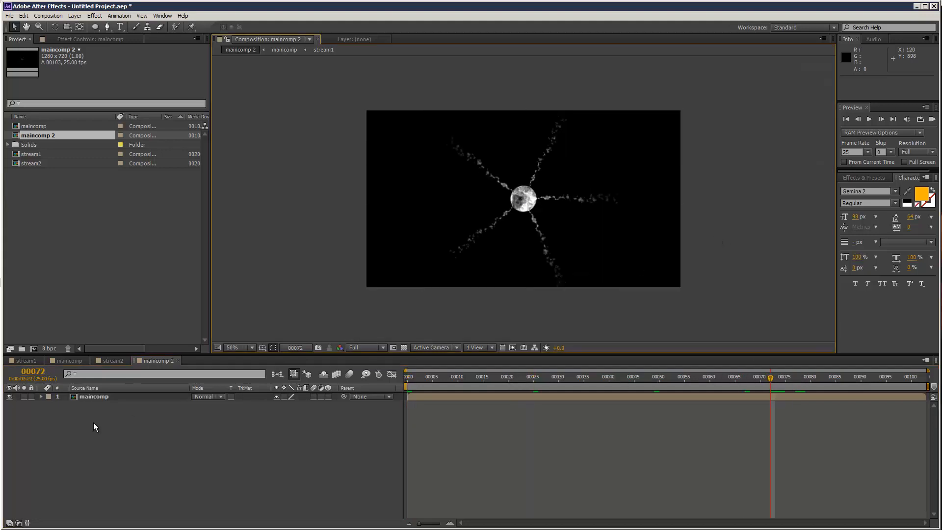
Apply the Tint effect to the maincomp layer in maincomp 2
click(100, 17)
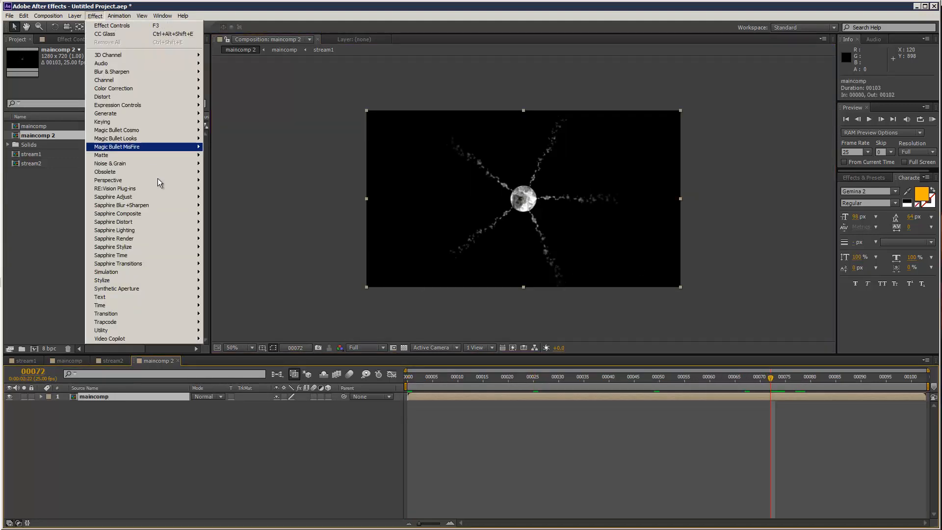
mouse_move(178, 89)
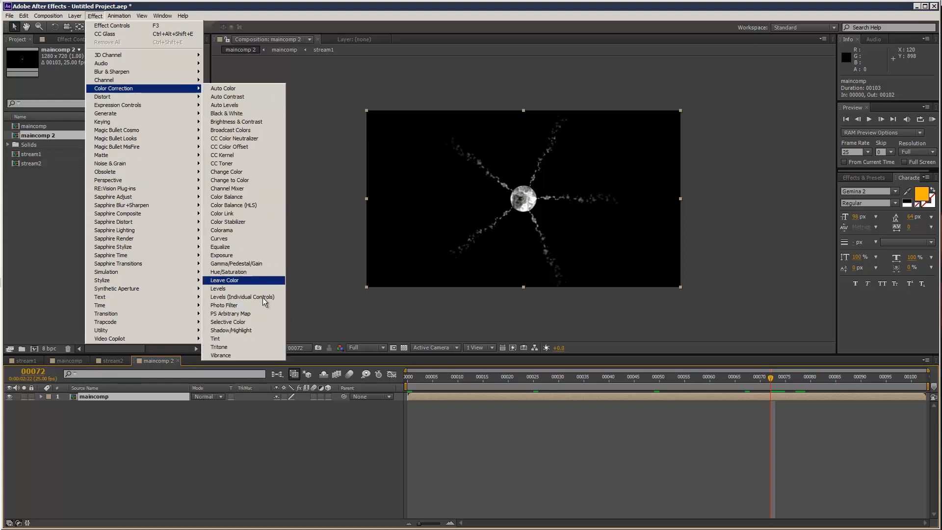
click(256, 337)
scroll(761, 211, up, 3)
scroll(762, 211, down, 3)
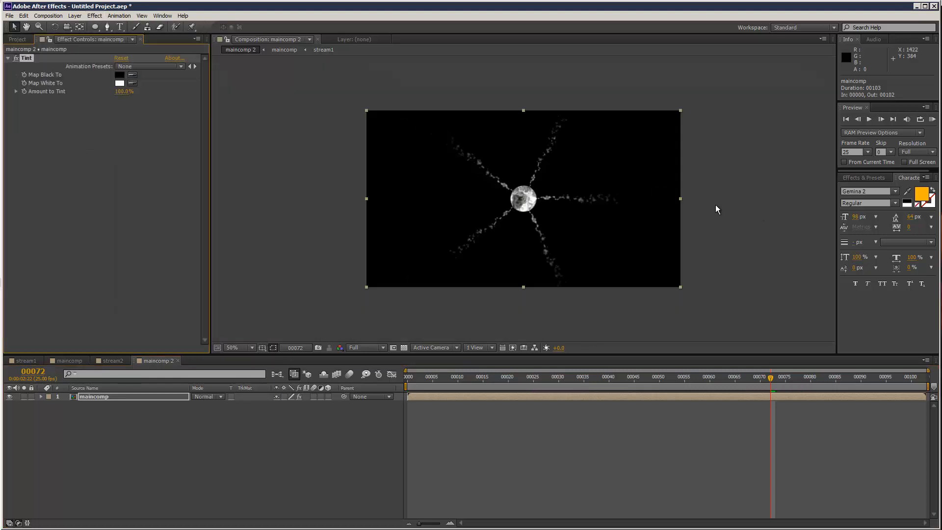
Set the Tint's Map White To colour to the blue 5692ED, consulting the reference film clip for the energy ball's colour
click(119, 83)
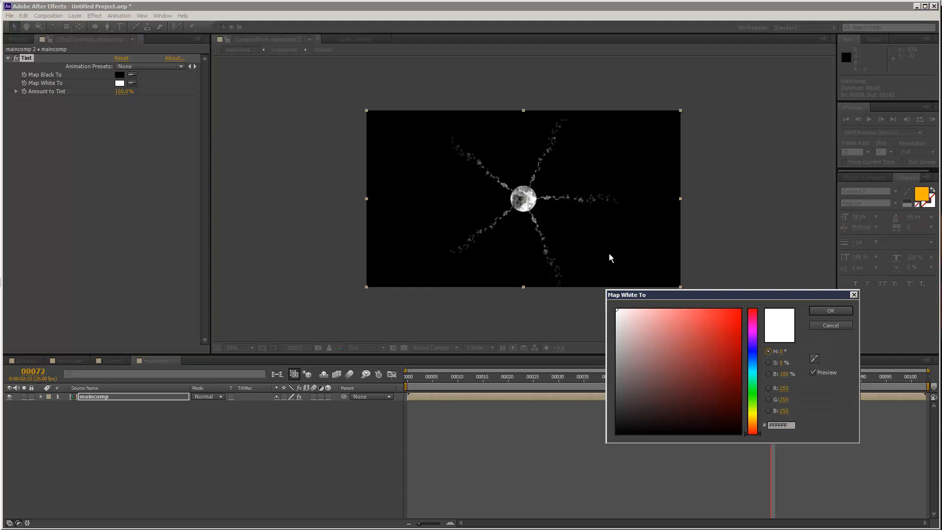
click(751, 358)
key(alt+Tab)
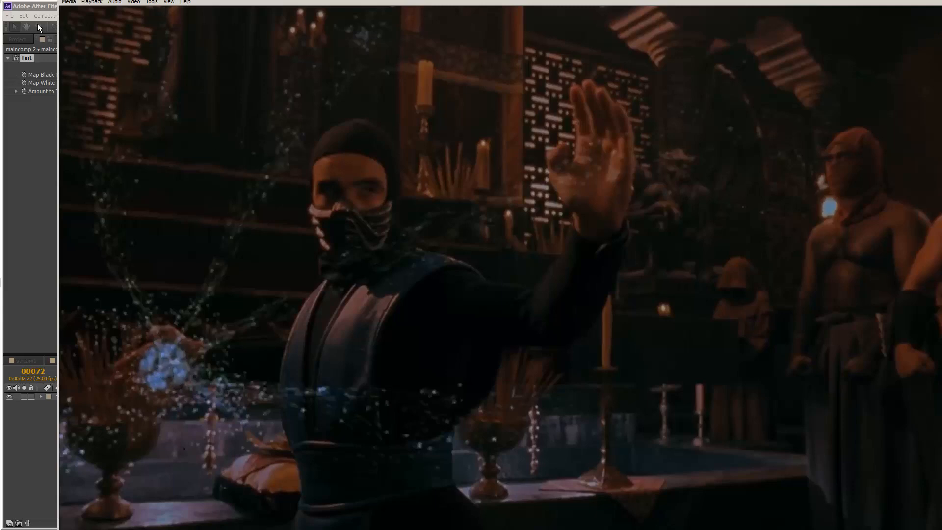
click(34, 7)
drag(716, 356, 694, 319)
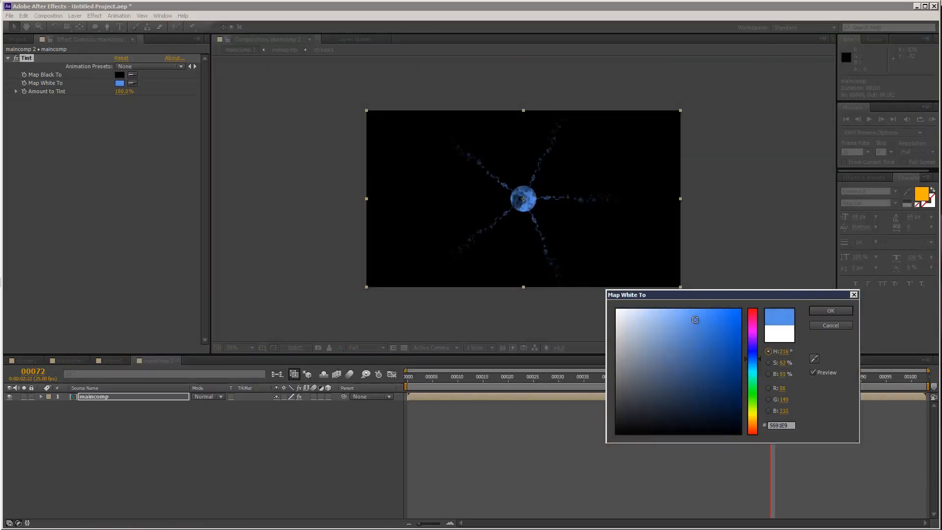
click(831, 311)
key(/)
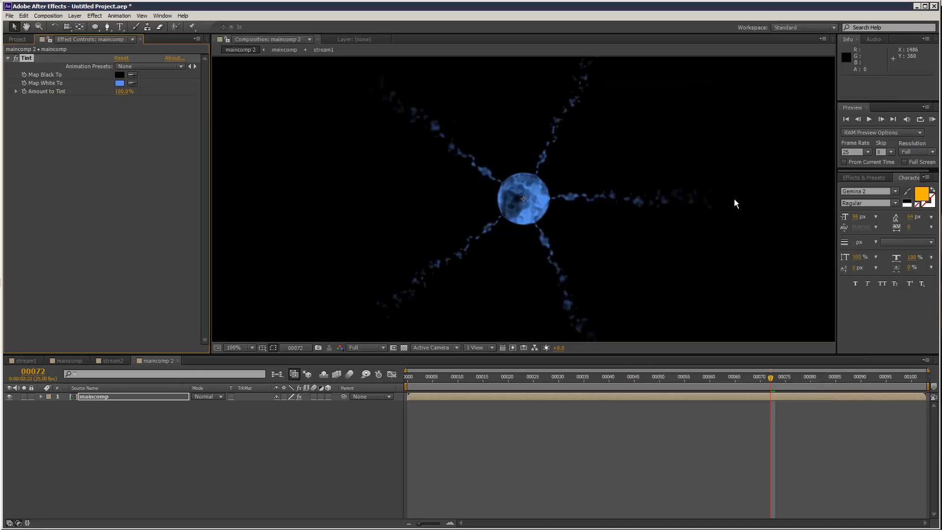
Preview the blue-tinted animation in maincomp 2
click(933, 119)
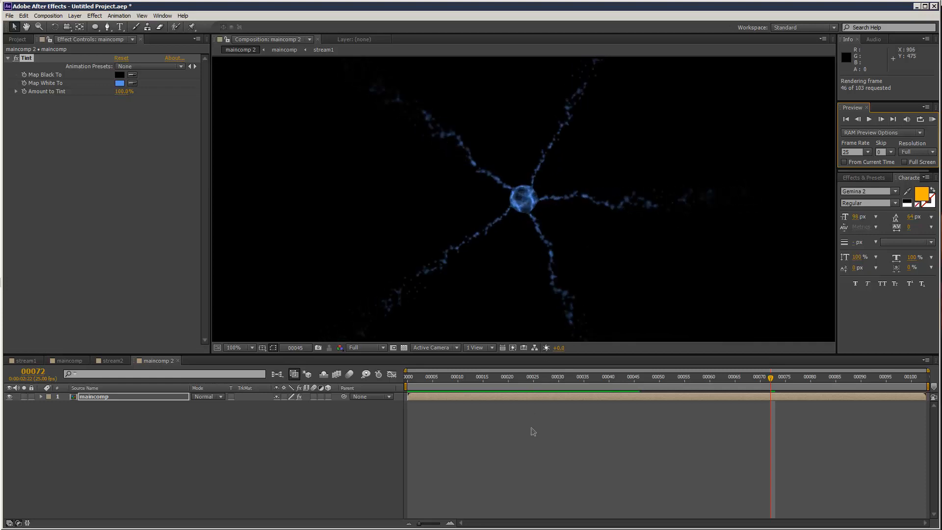
key(space)
key(space)
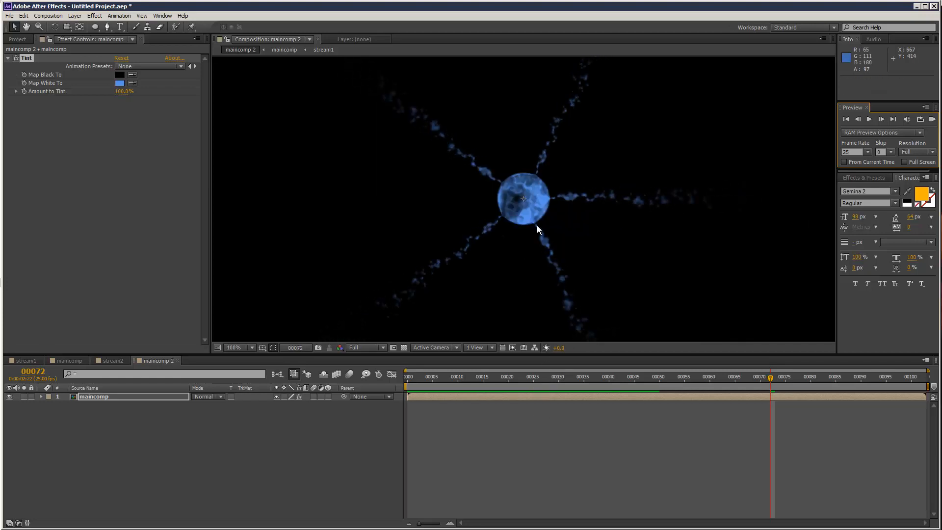
Change the Tint's Map White To colour to a lighter blue
scroll(537, 225, down, 2)
click(769, 210)
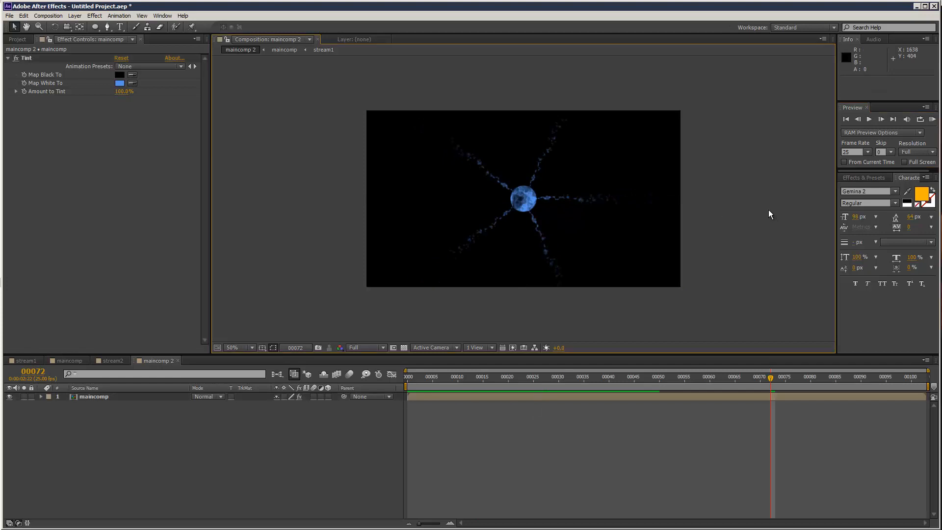
scroll(768, 210, up, 1)
scroll(768, 210, down, 2)
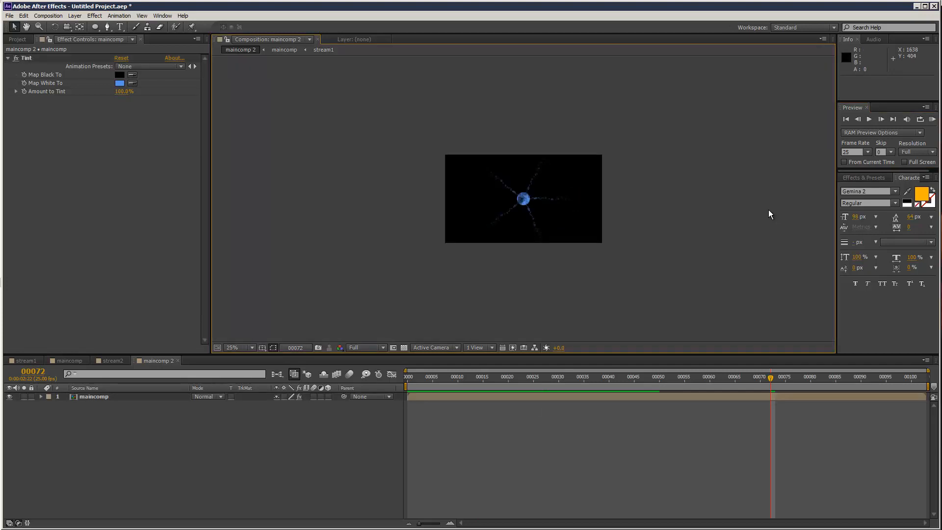
scroll(768, 210, up, 1)
click(119, 83)
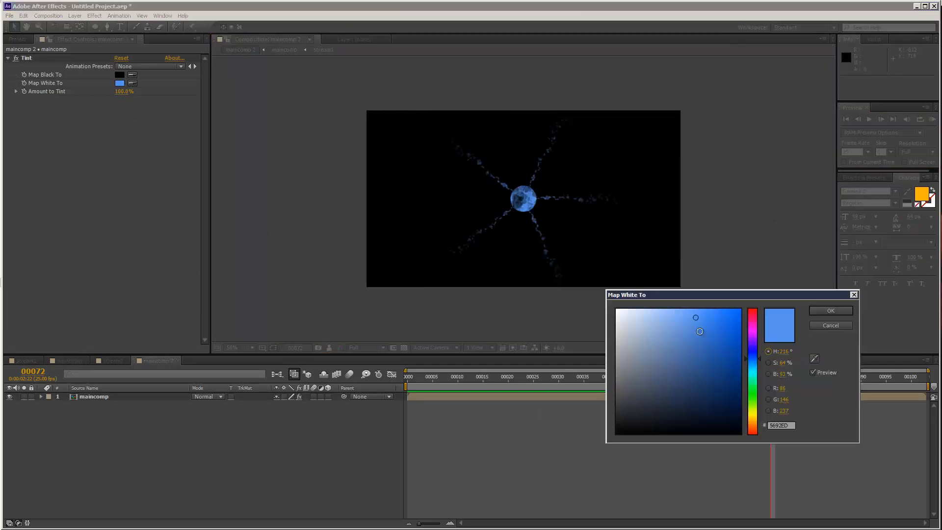
click(830, 310)
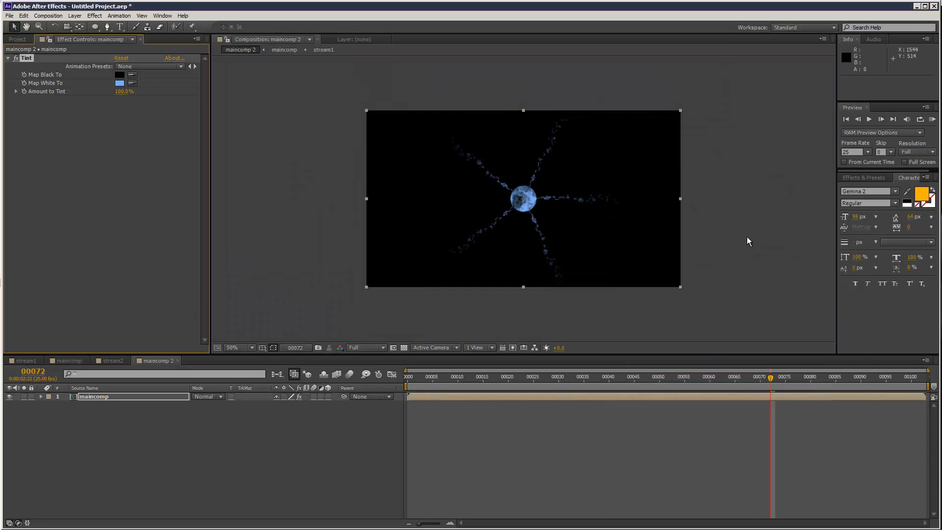
Apply CC Radial Fast Blur to the maincomp layer with an amount of 4, keeping the Standard zoom
click(87, 14)
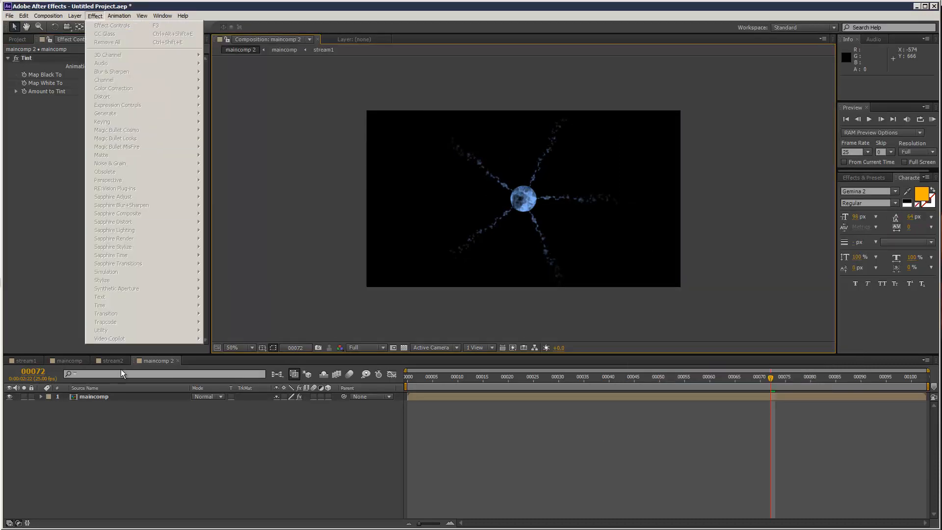
click(107, 396)
click(95, 16)
mouse_move(118, 71)
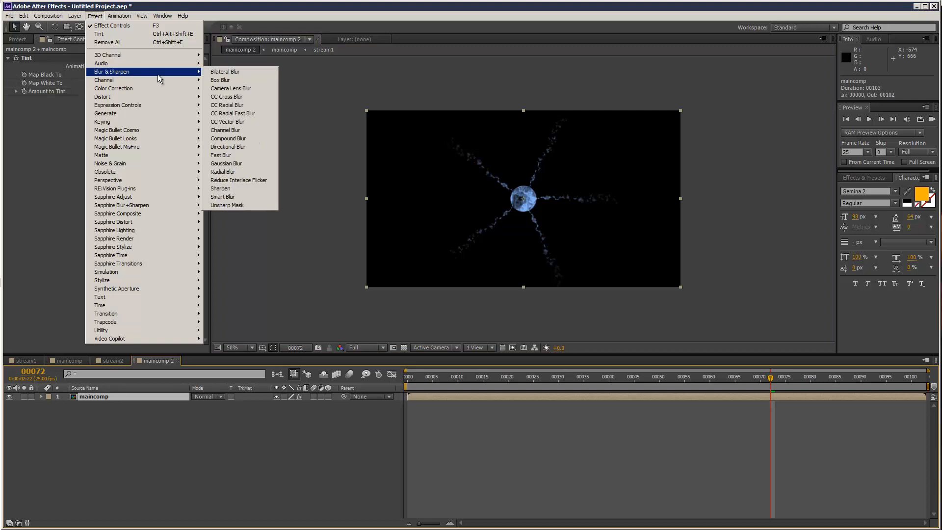
click(271, 113)
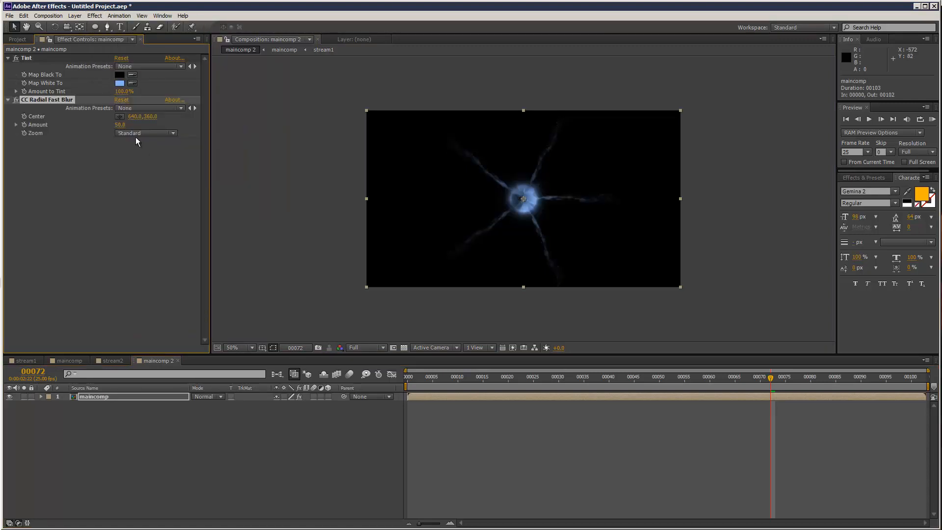
text(4)
click(141, 210)
key(slash)
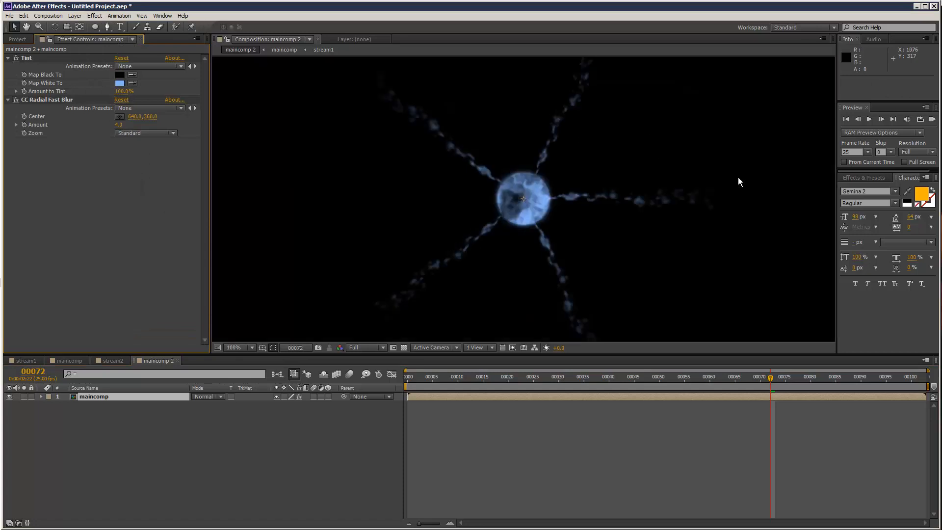
key(comma)
click(722, 174)
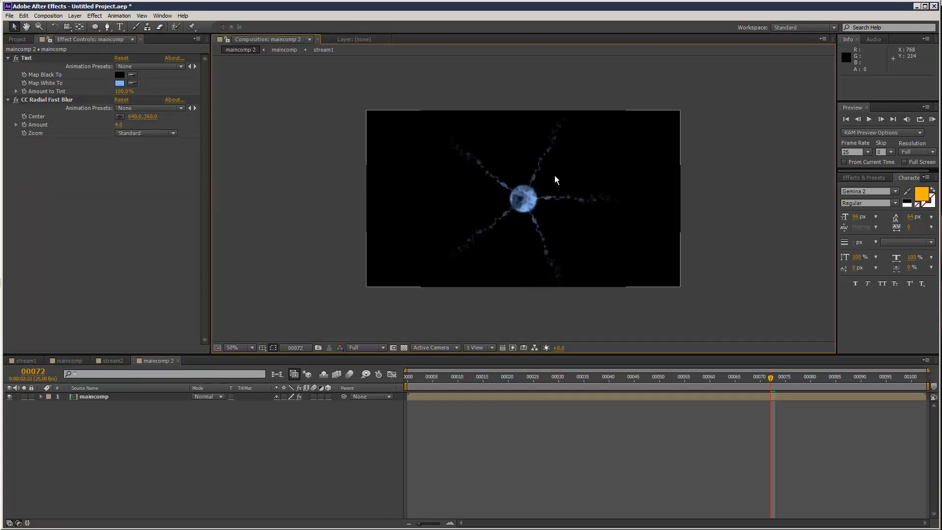
Apply the Stylize Glow effect to the maincomp layer
click(91, 20)
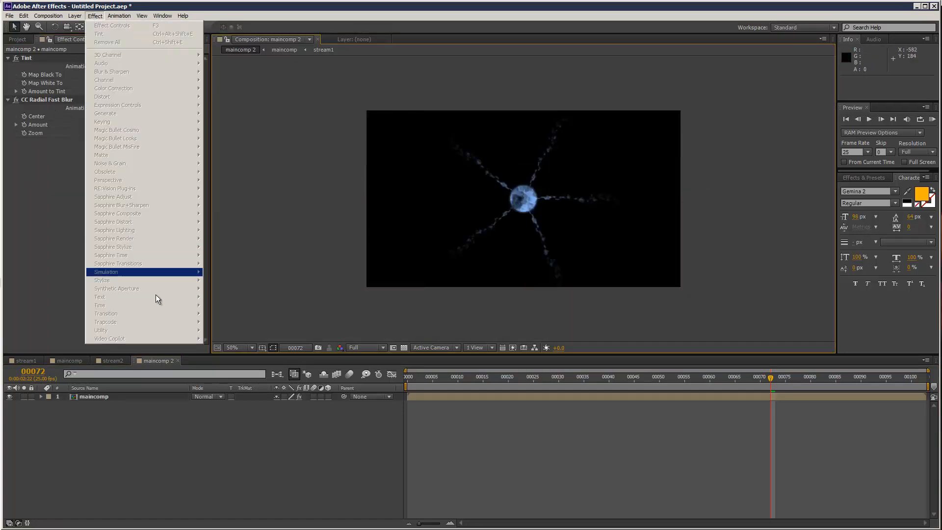
click(75, 313)
click(98, 395)
click(94, 15)
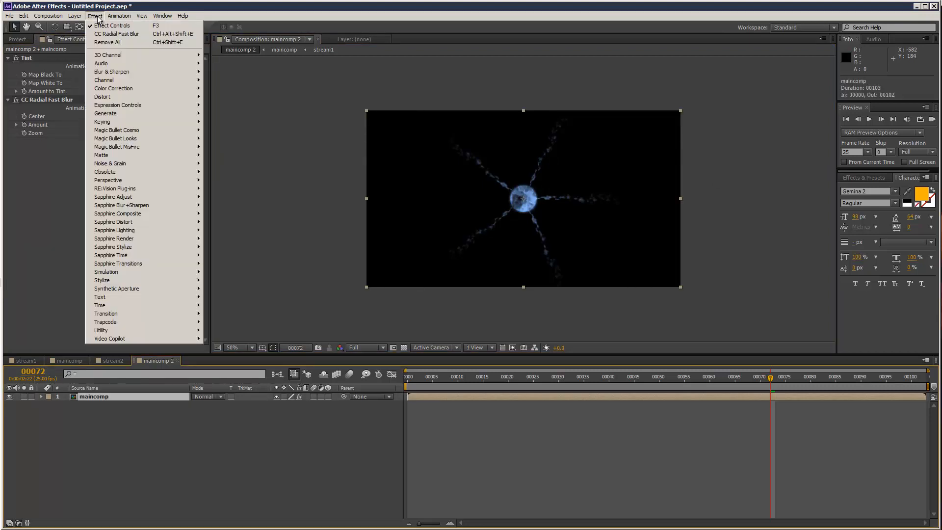
mouse_move(147, 280)
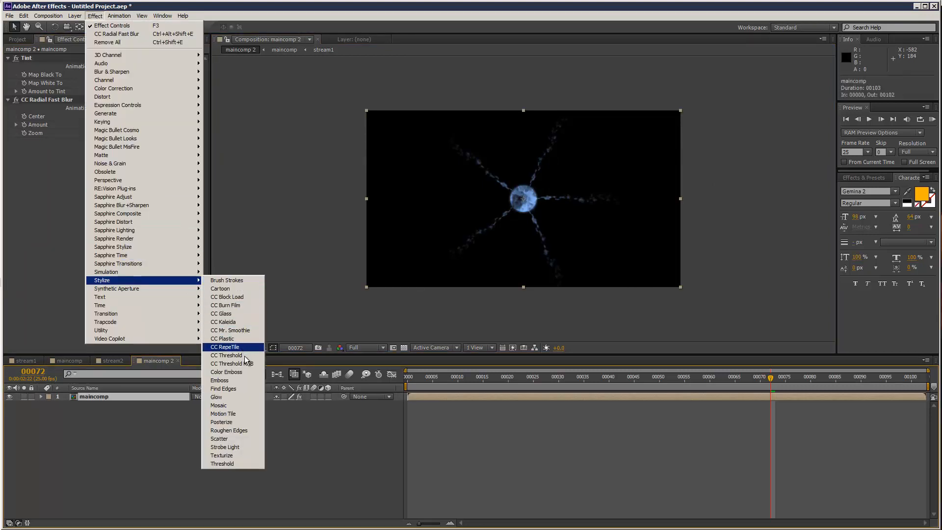
click(223, 397)
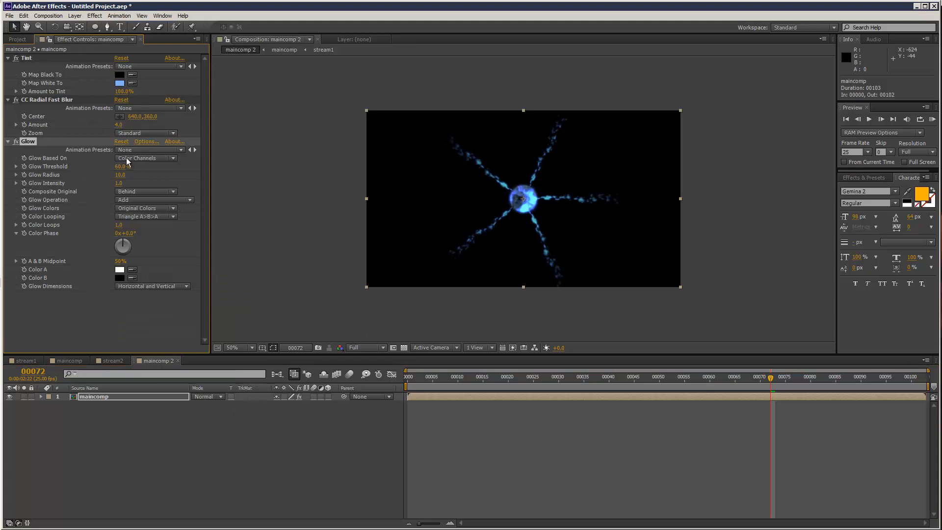
Set the Glow threshold to 39.6%, the radius to 28 and the intensity to 0.5
drag(121, 169, 101, 173)
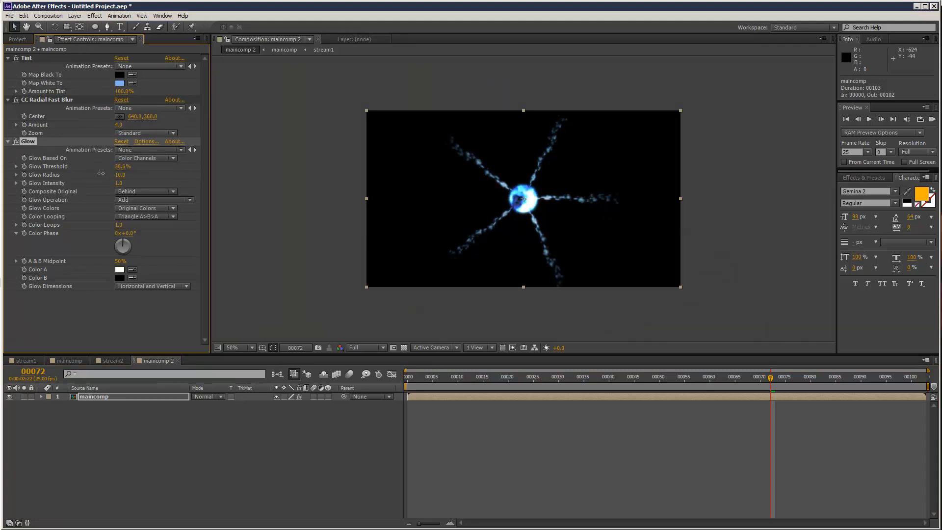
click(746, 147)
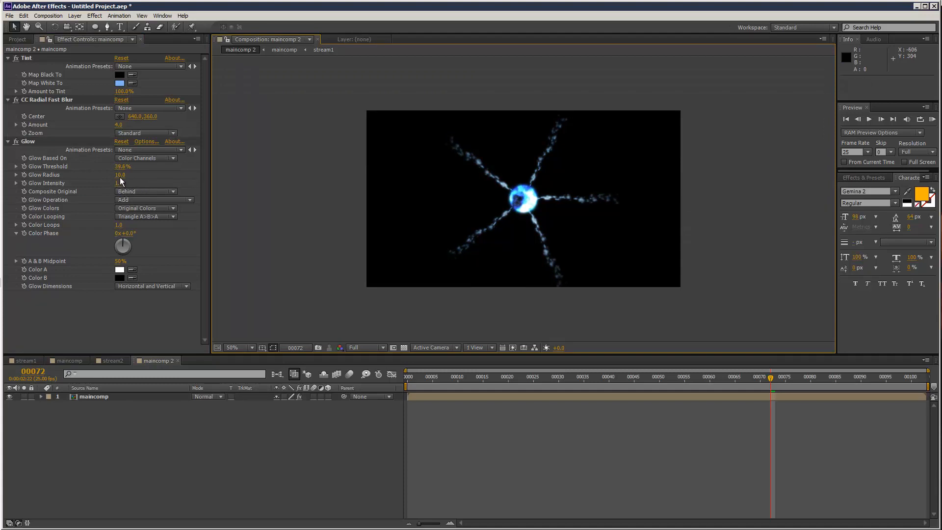
drag(119, 176, 140, 173)
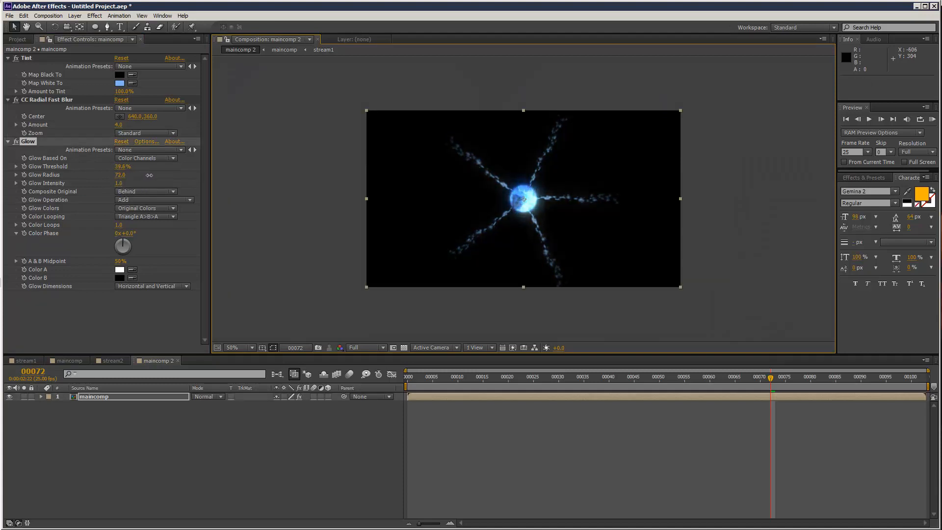
drag(138, 179, 81, 178)
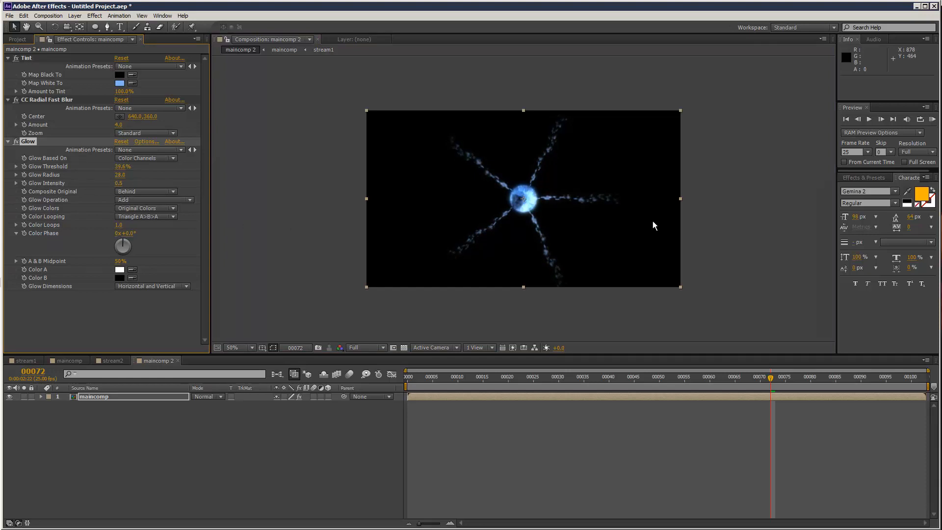
click(823, 191)
Preview the full glowing animation of maincomp 2 at 100% magnification and examine the streams at frame 20
click(932, 119)
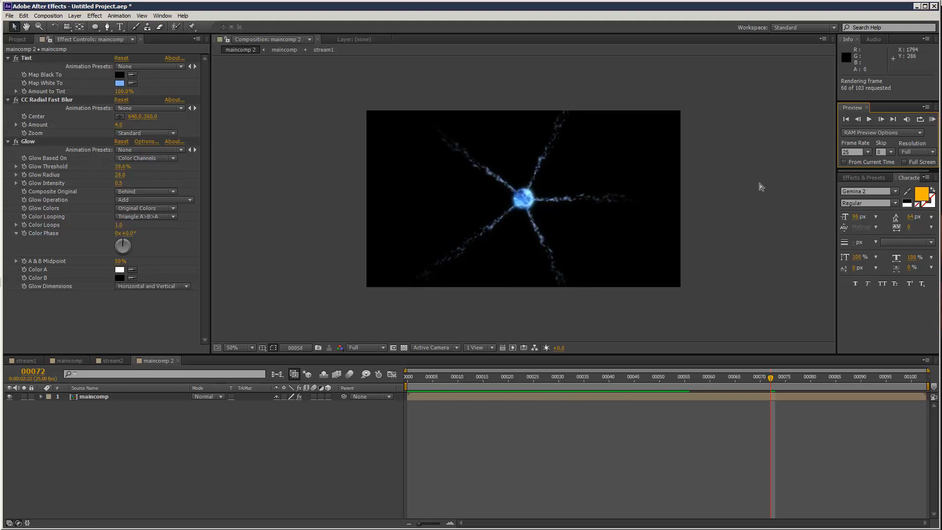
key(space)
key(space)
key(period)
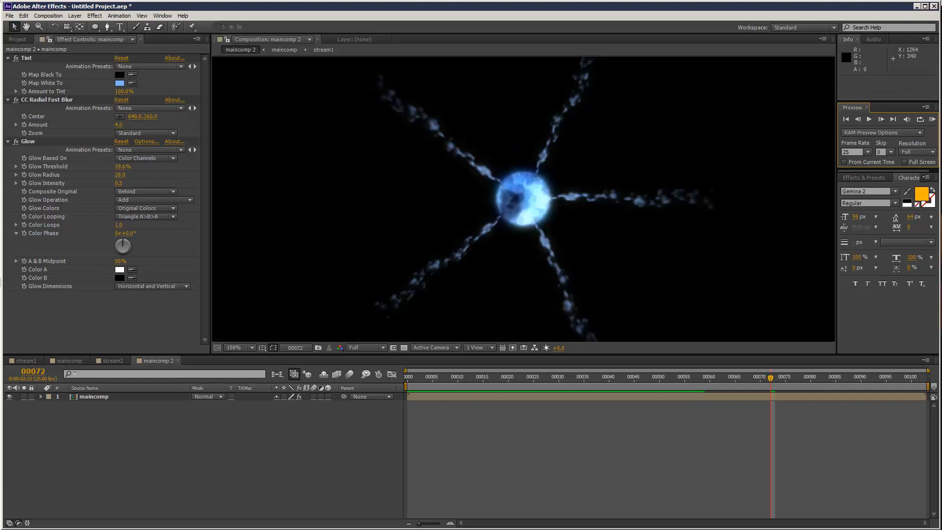
click(932, 120)
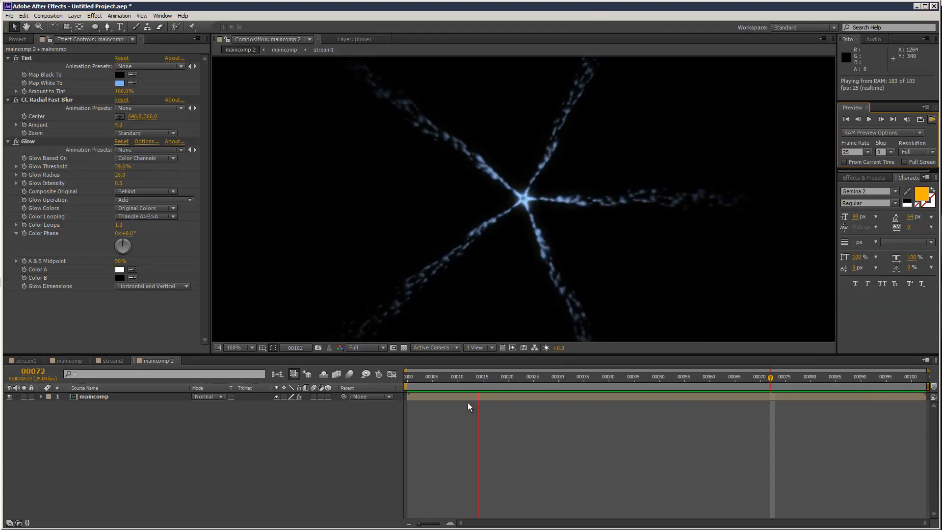
drag(474, 378, 509, 387)
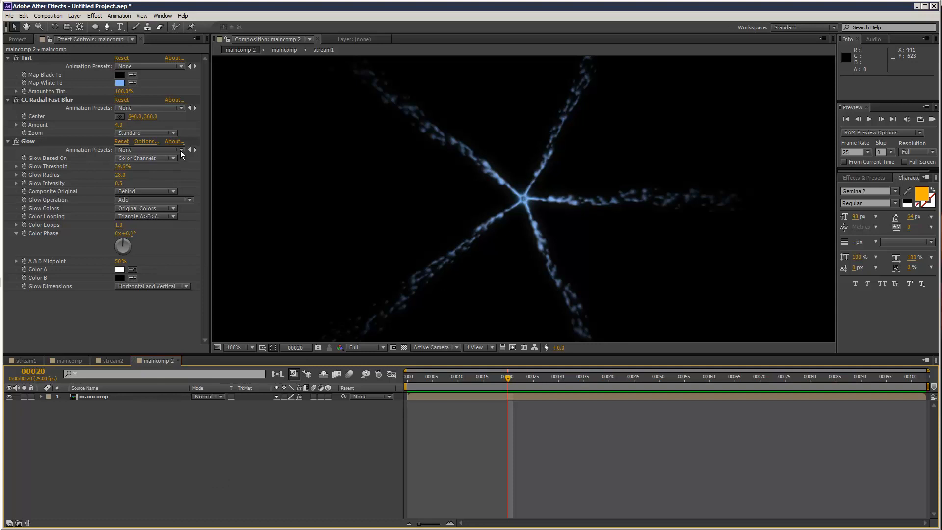
Create a new 1280 × 720 composition named spray, at 25 fps and 200 frames long
drag(509, 372, 715, 377)
scroll(574, 270, down, 2)
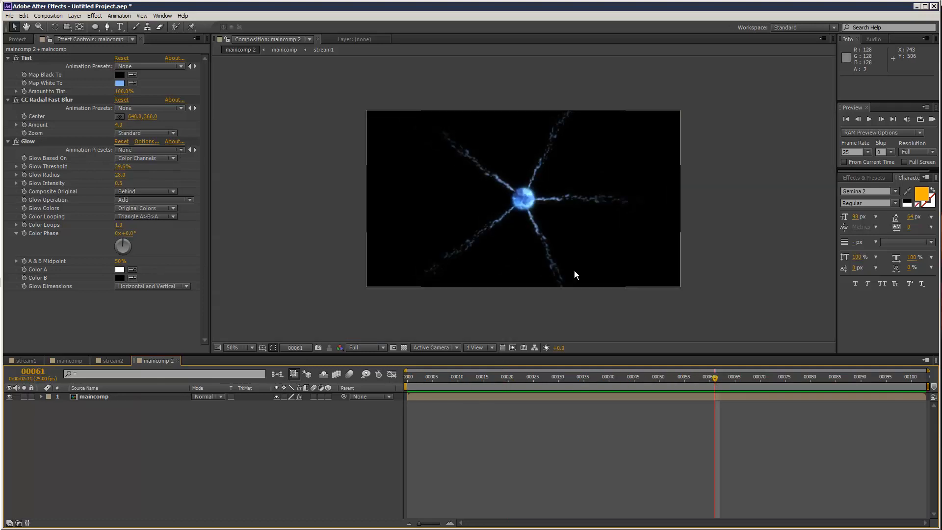
click(56, 15)
click(56, 26)
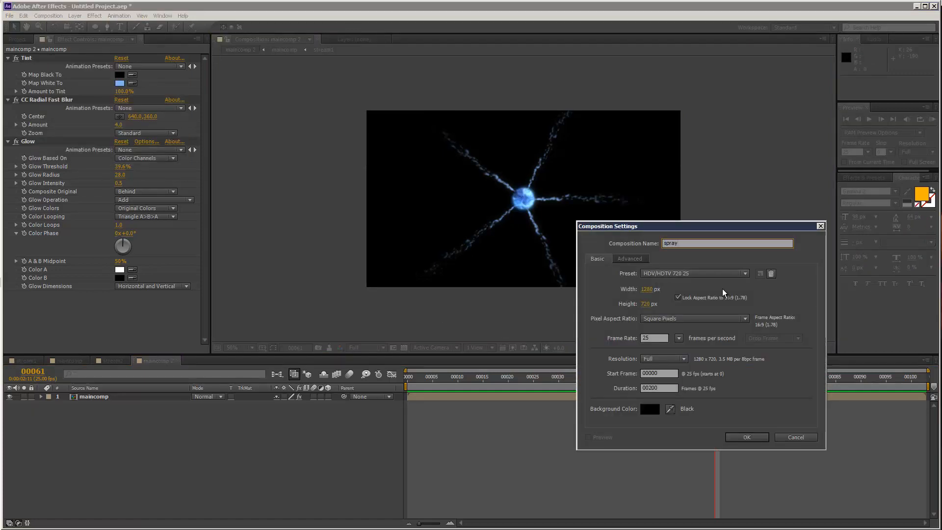
click(746, 437)
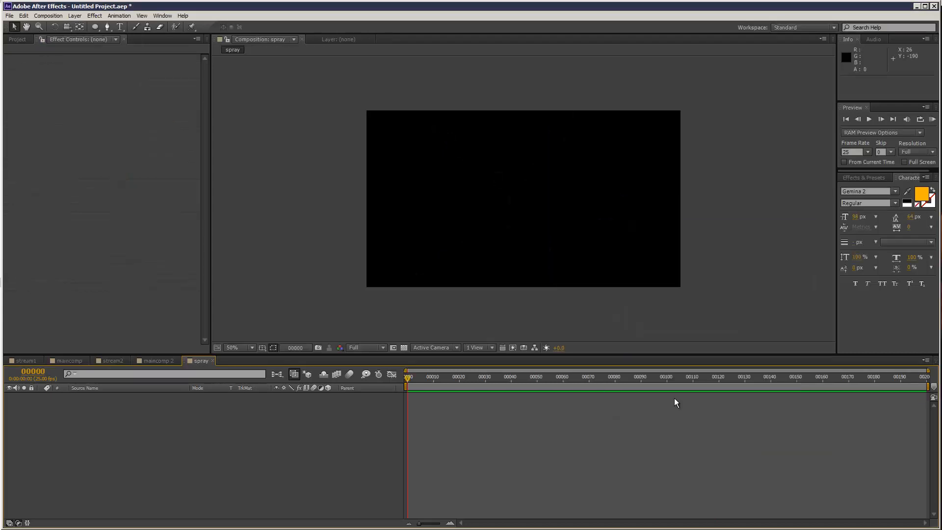
Add two null objects to the spray composition
click(75, 16)
mouse_move(186, 25)
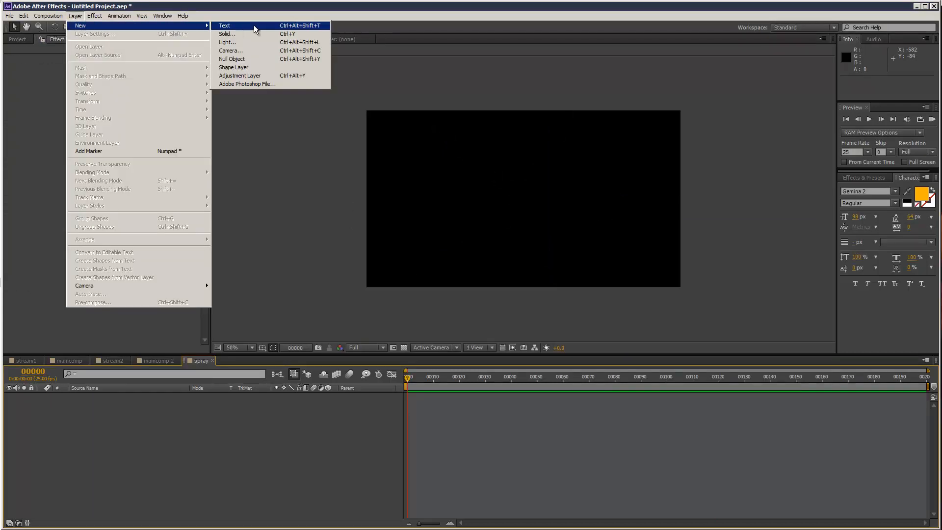
click(254, 58)
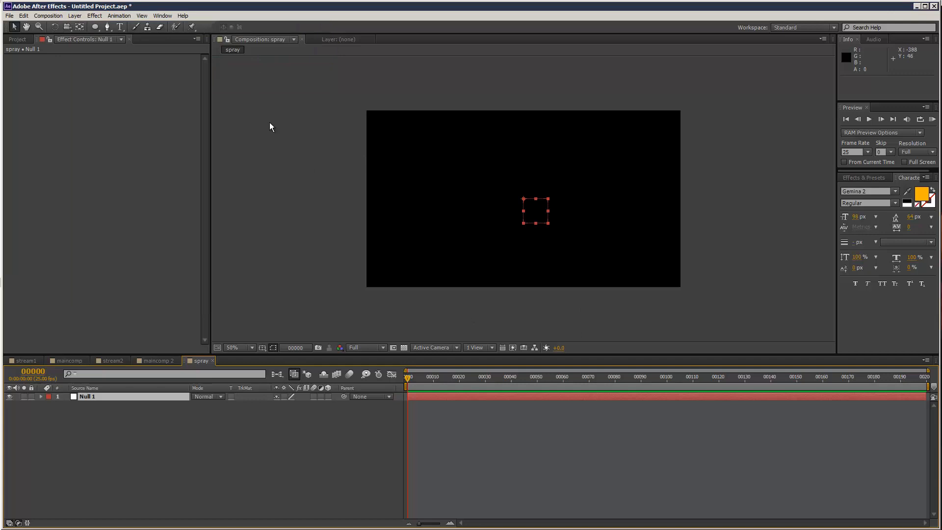
click(75, 16)
mouse_move(147, 26)
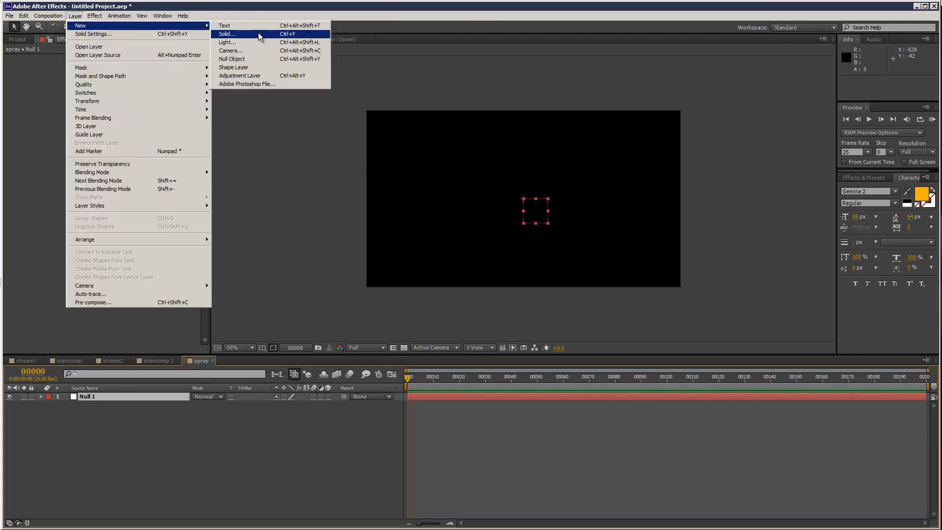
click(259, 59)
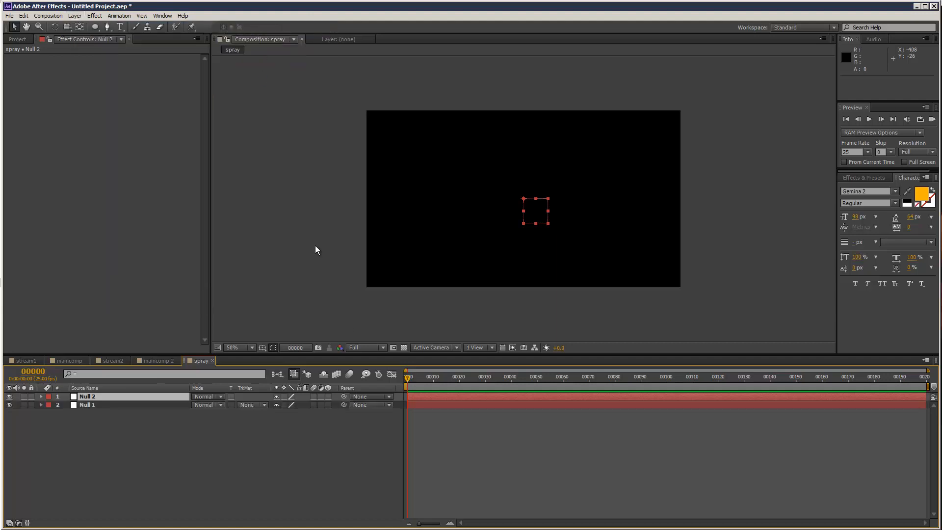
Give the Null 2 layer a blue label and move it straight up to position 640, 151
click(49, 399)
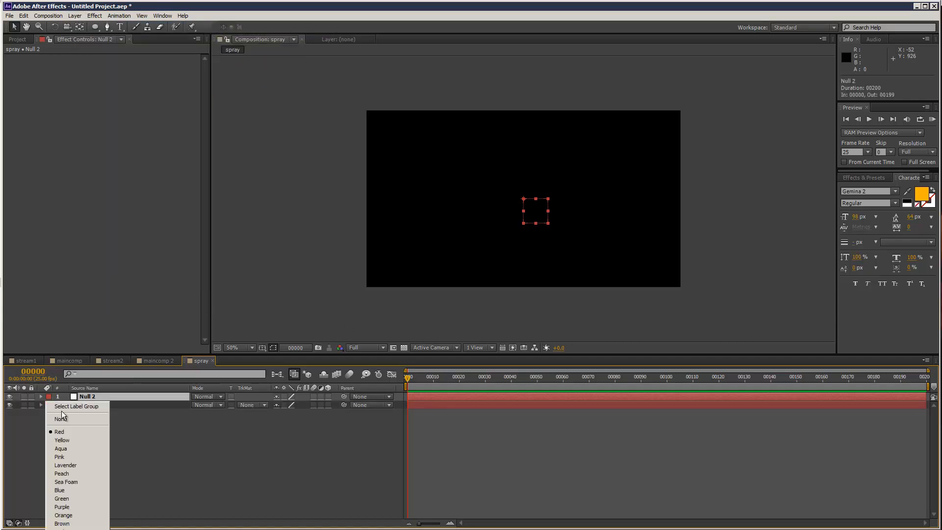
click(94, 493)
key(p)
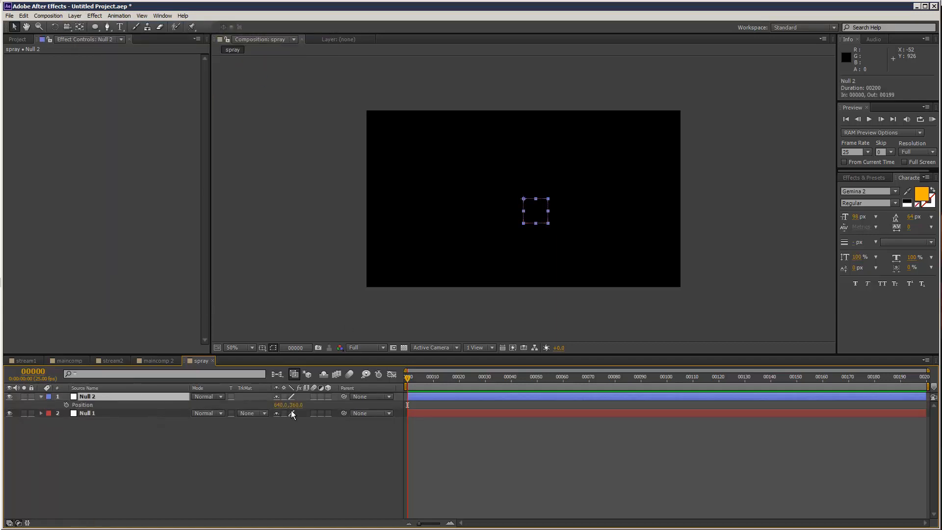
drag(290, 404, 229, 368)
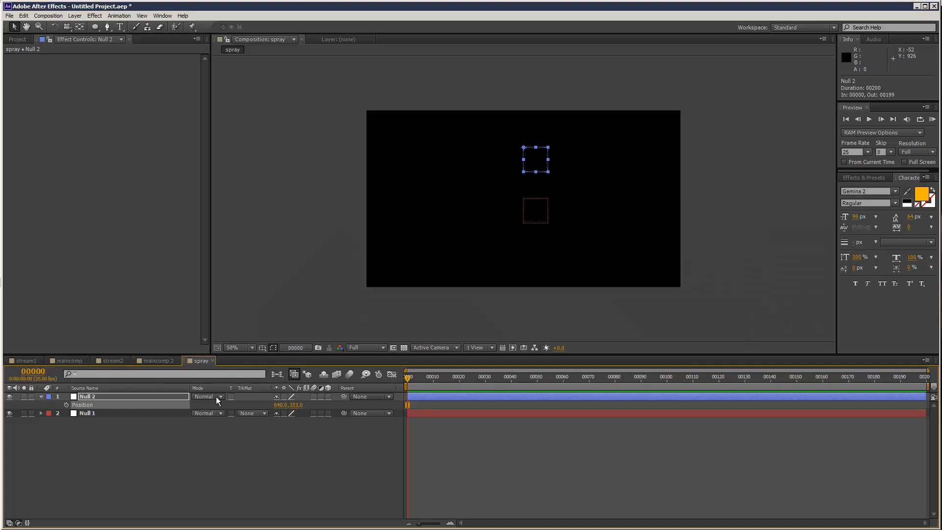
Add a white 1280 × 720 solid to the spray composition and rename its layer part
click(119, 413)
click(75, 16)
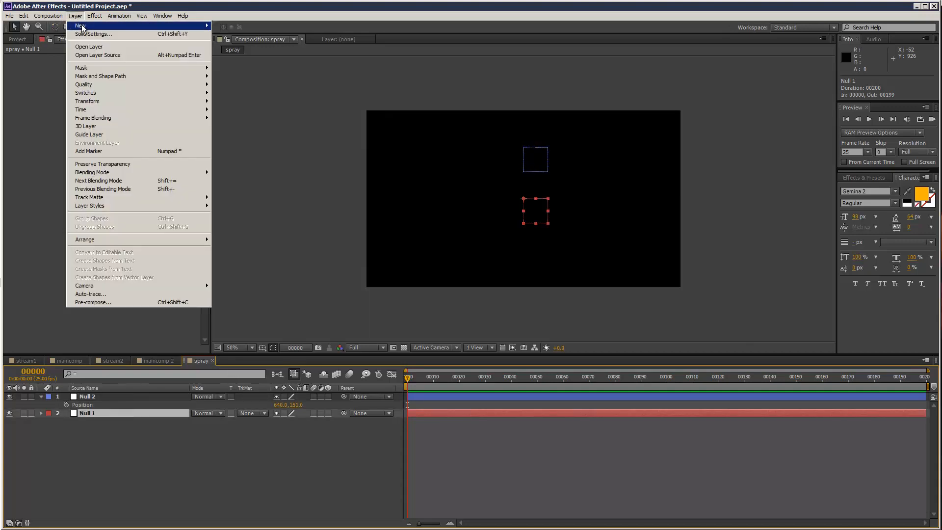
mouse_move(84, 28)
click(235, 31)
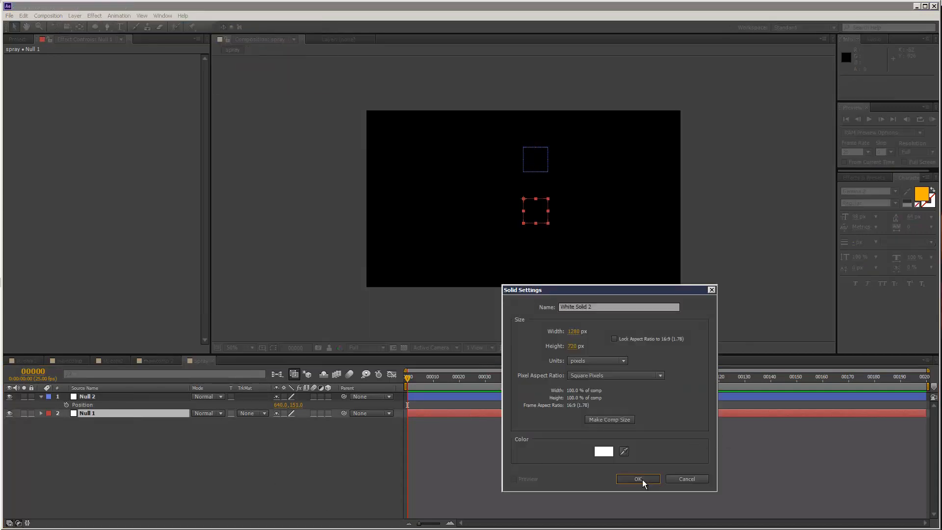
click(638, 478)
click(152, 405)
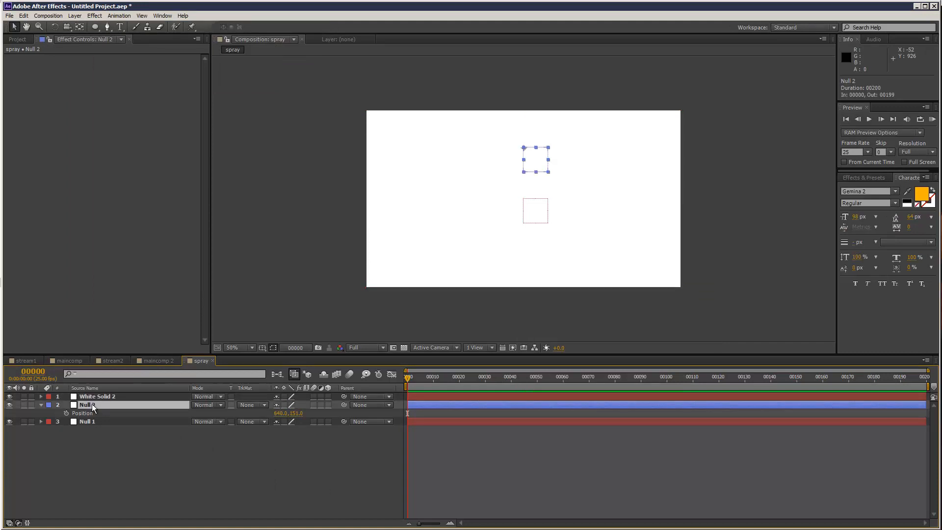
click(110, 395)
key(Return)
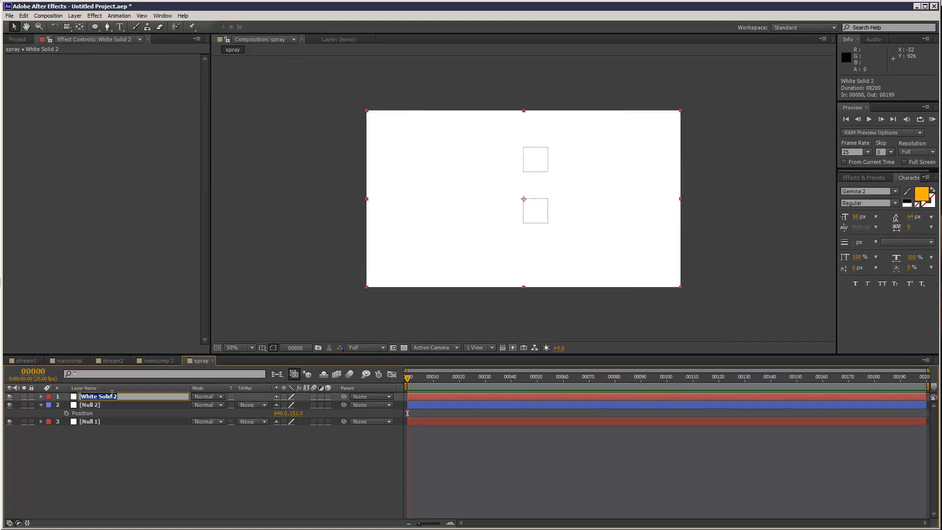
text(part)
key(Return)
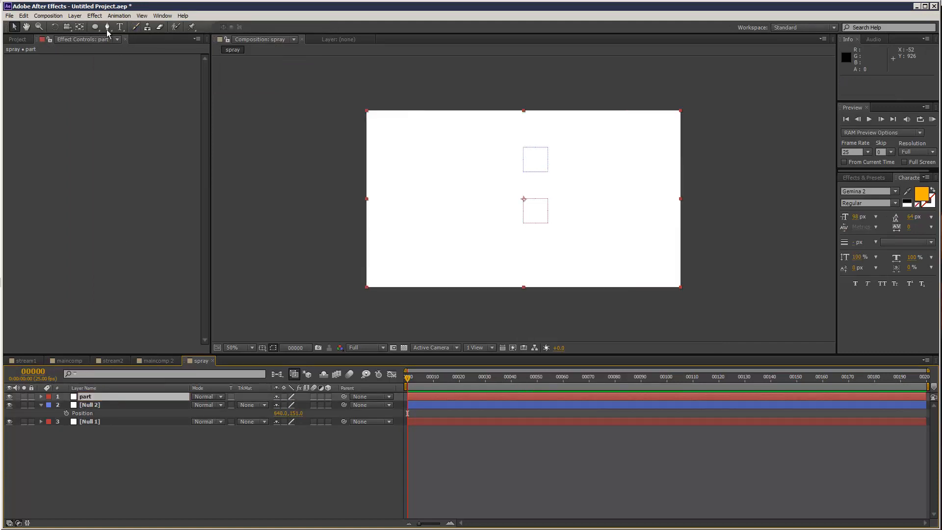
Apply the Trapcode Particular effect to the part layer
click(95, 15)
mouse_move(188, 283)
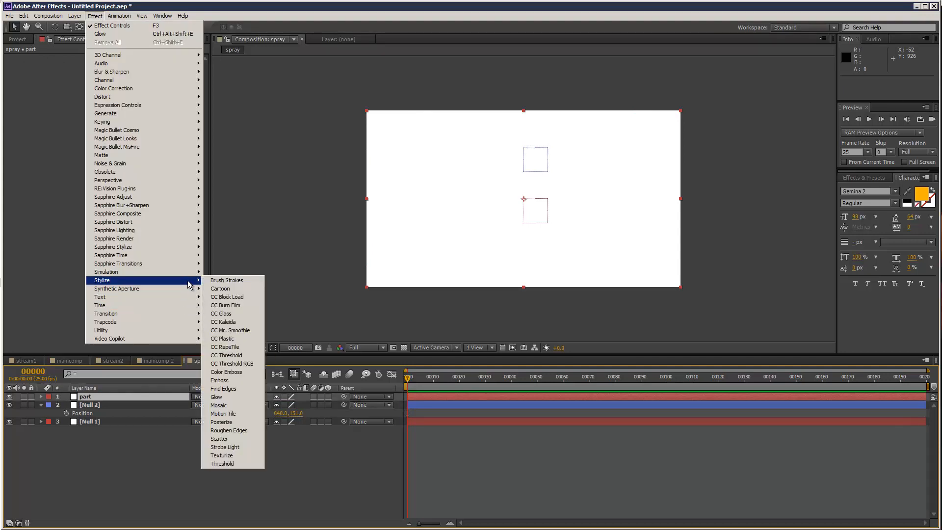
mouse_move(189, 323)
click(228, 338)
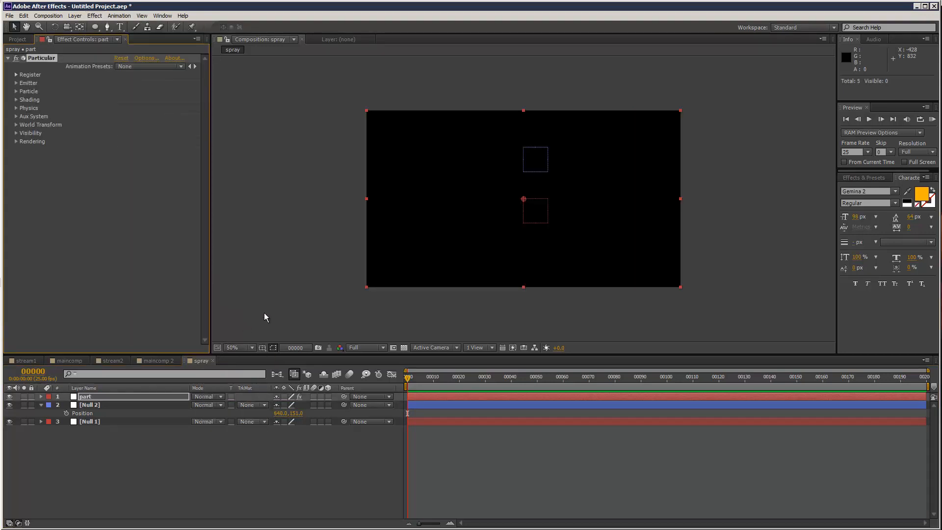
Parent the Null 2 layer to Null 1
click(148, 406)
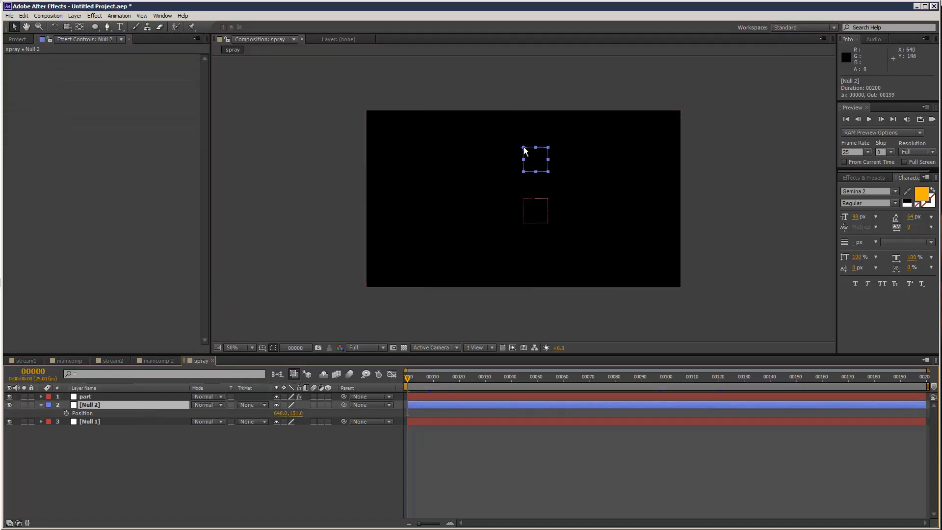
click(127, 421)
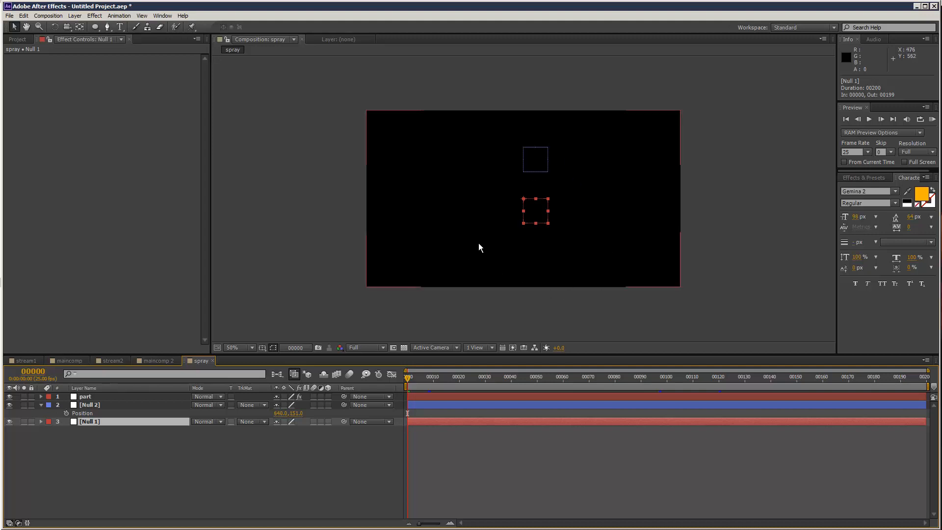
click(378, 405)
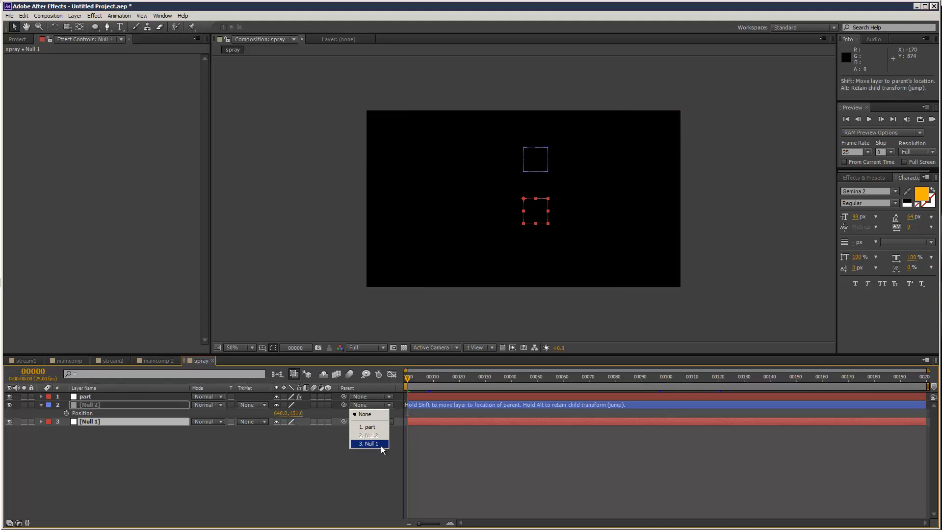
click(381, 444)
Link Particular's emitter Position XY on the part layer to Null 2's position with an expression
click(147, 397)
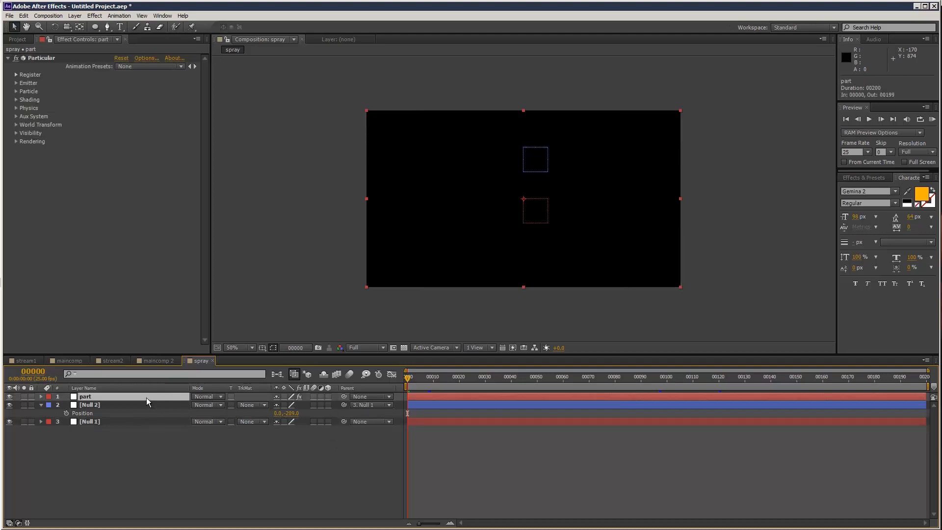
click(16, 82)
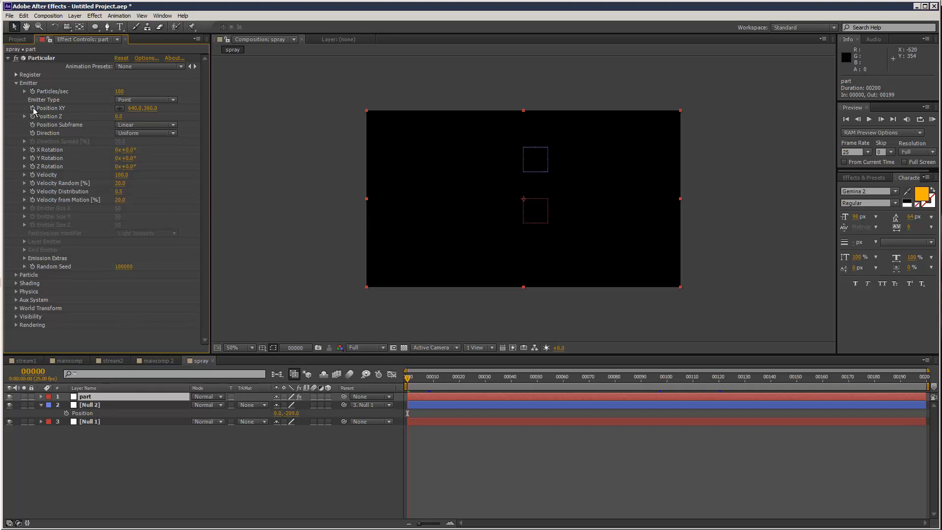
click(98, 405)
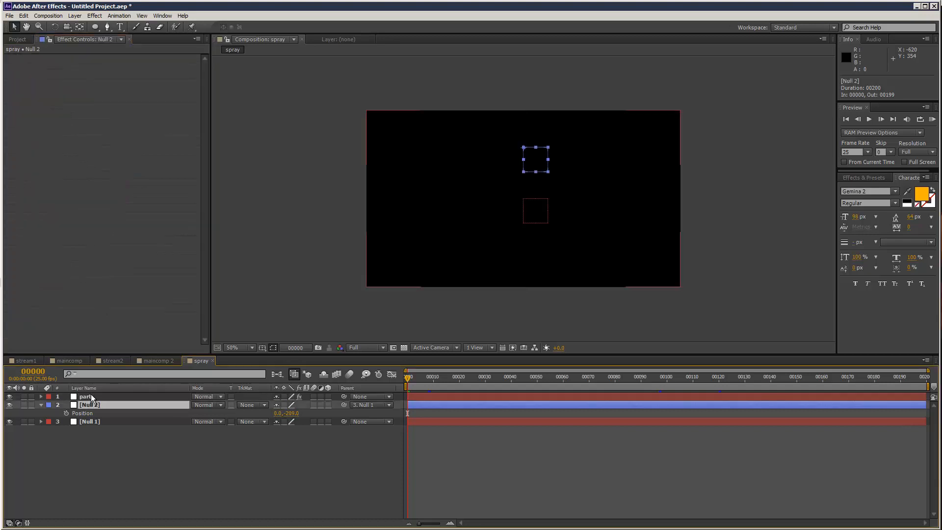
click(91, 396)
alt+click(32, 108)
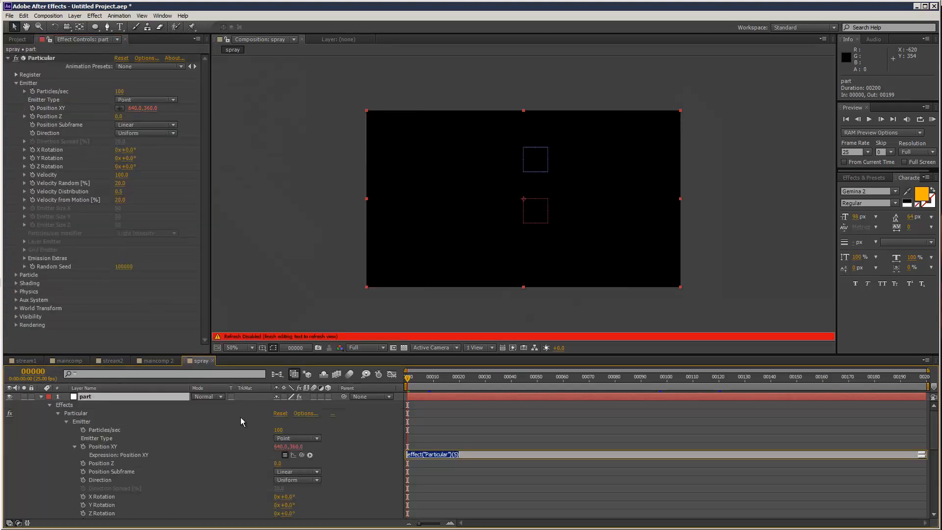
drag(301, 455, 183, 502)
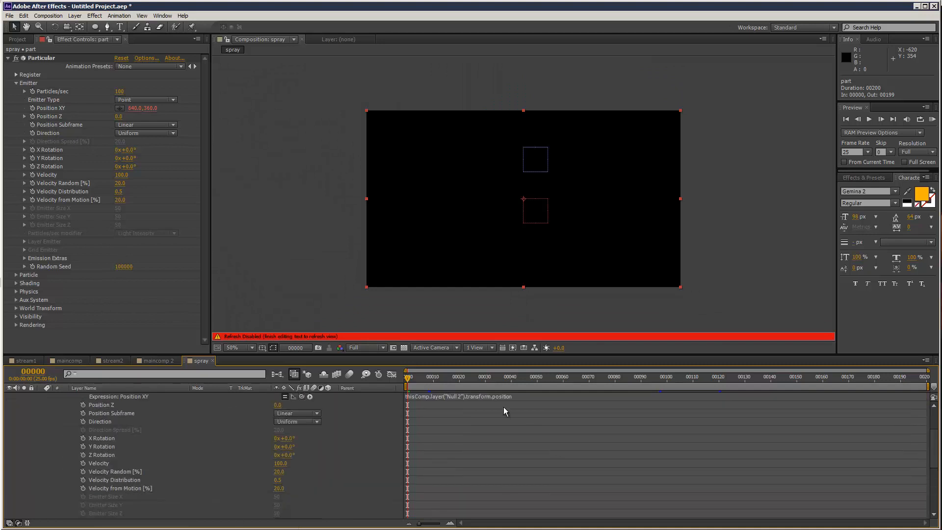
click(510, 431)
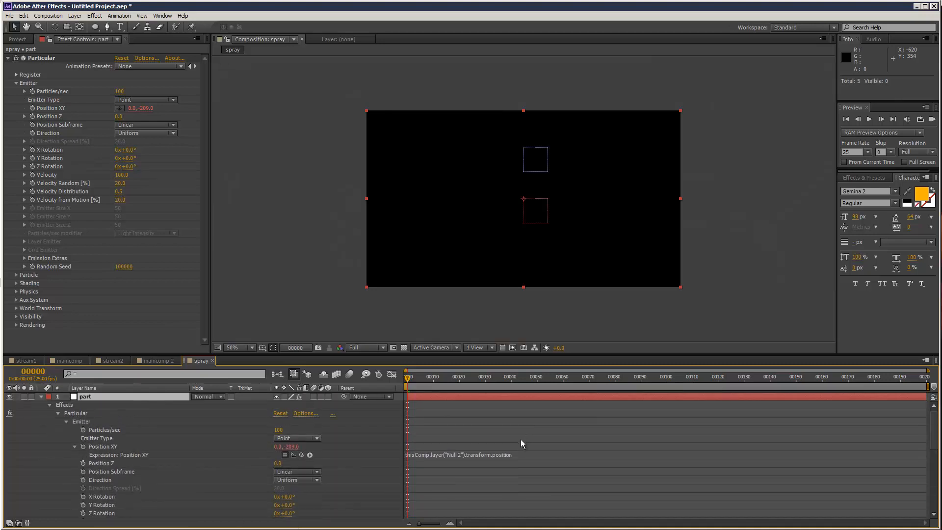
Change the emitter Position XY expression to thisComp.layer("Null 2").toComp([0,0,0]); and check the particles at frame 129
drag(457, 385, 743, 384)
click(471, 455)
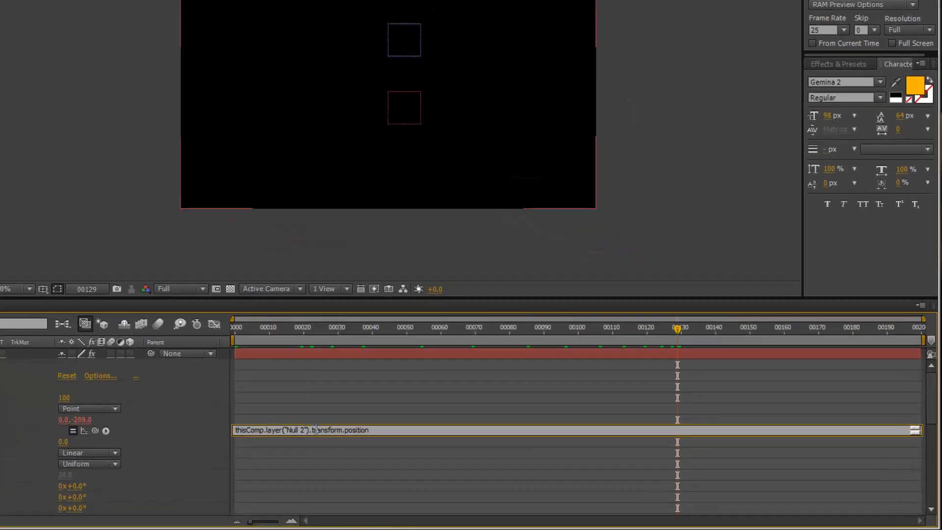
drag(300, 429, 365, 440)
key(ctrl+a)
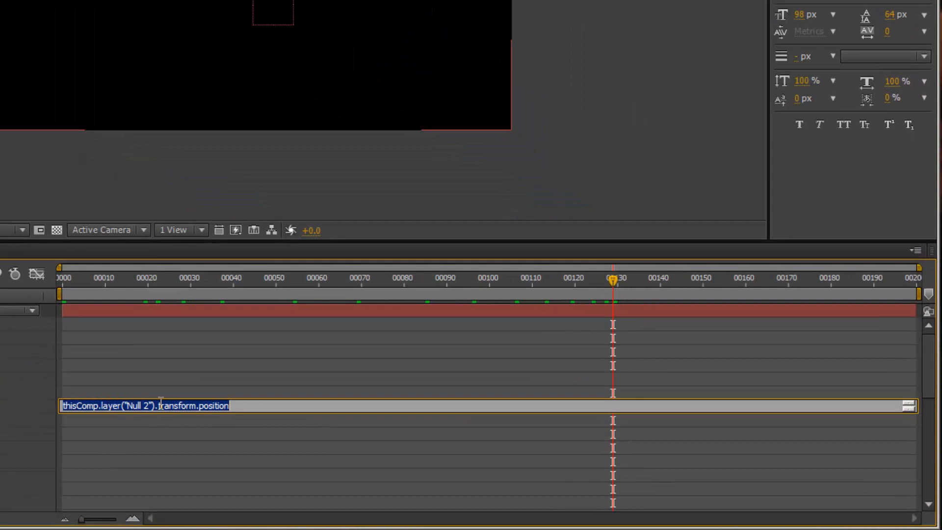
drag(160, 402, 533, 432)
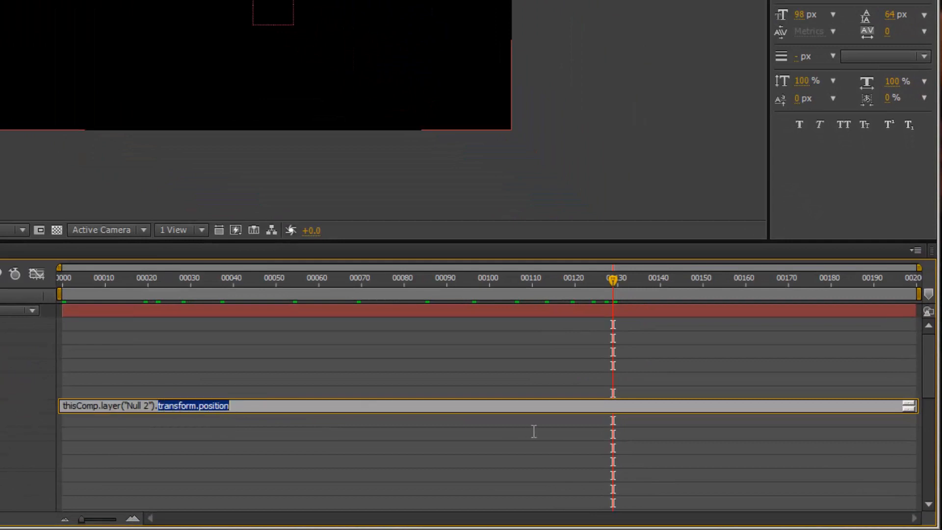
text(toComp([0,0,0)
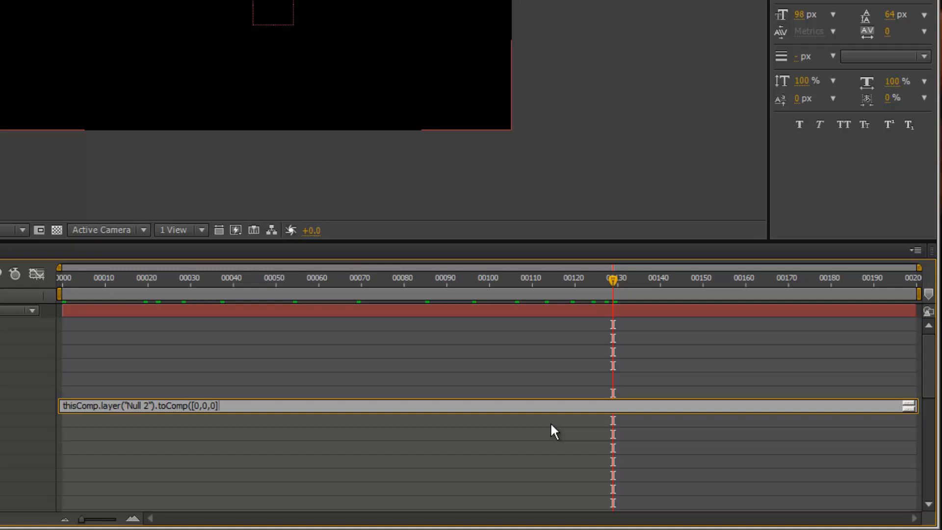
text(;)
click(742, 59)
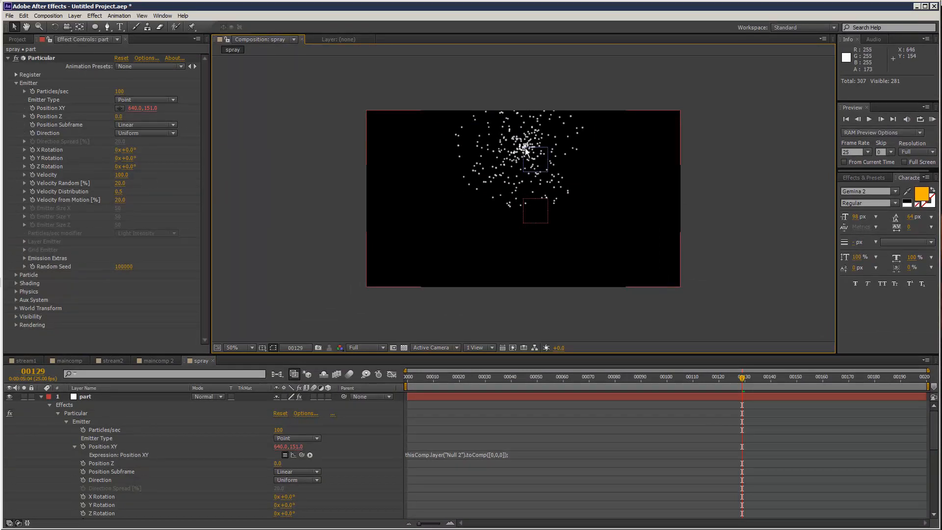
Keyframe Null 1's rotation from 0° at frame 0 to about 2x +68° at frame 199, and return to frame 0
click(48, 404)
click(110, 421)
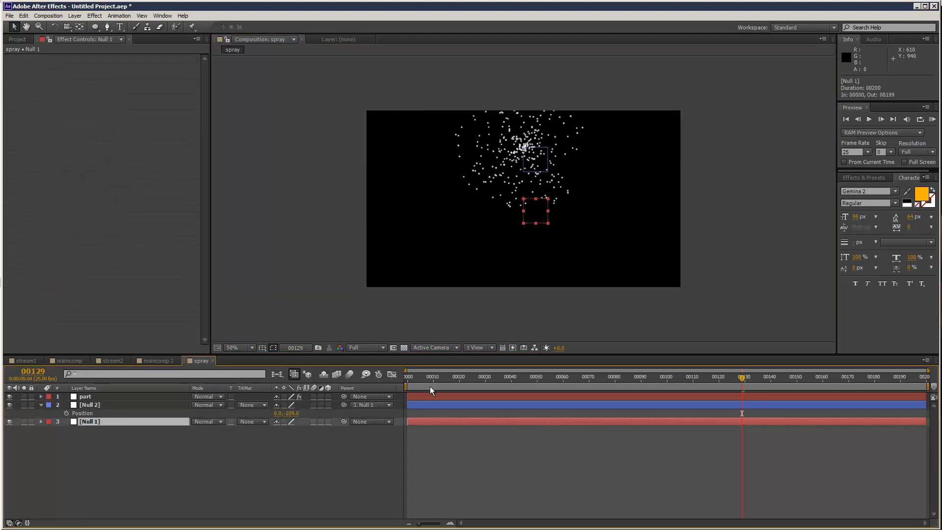
key(Home)
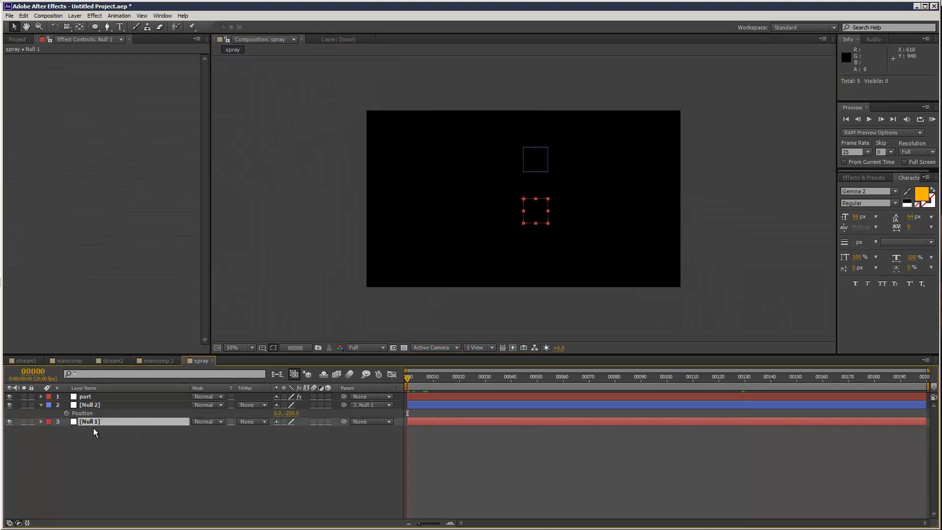
key(r)
click(67, 429)
drag(475, 378, 925, 378)
drag(287, 430, 685, 439)
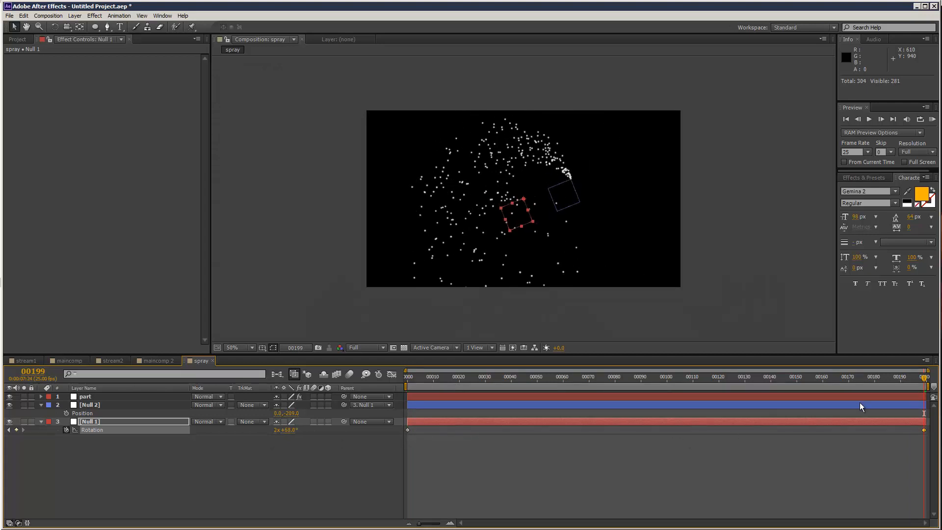
drag(882, 379, 396, 370)
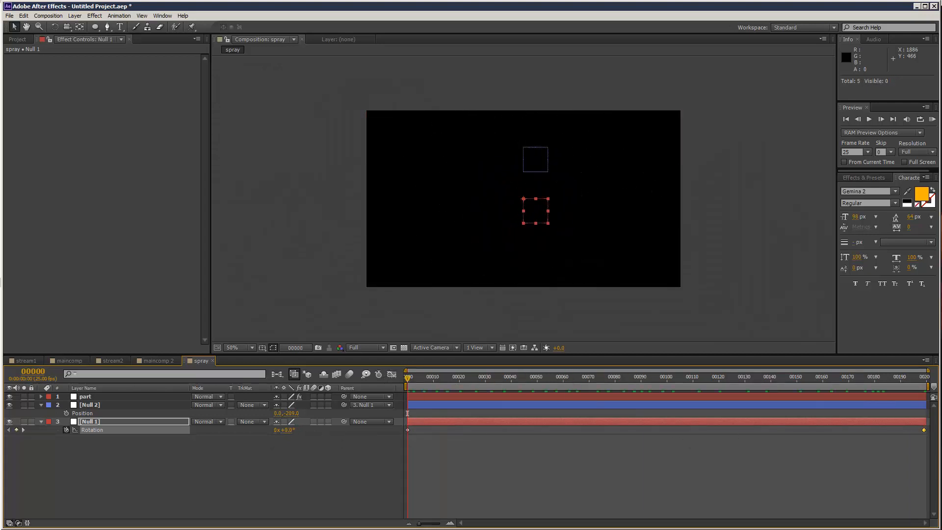
Preview the spray animation, and set Null 1's rotation keyframe at frame 199 to 5x +0°
click(930, 119)
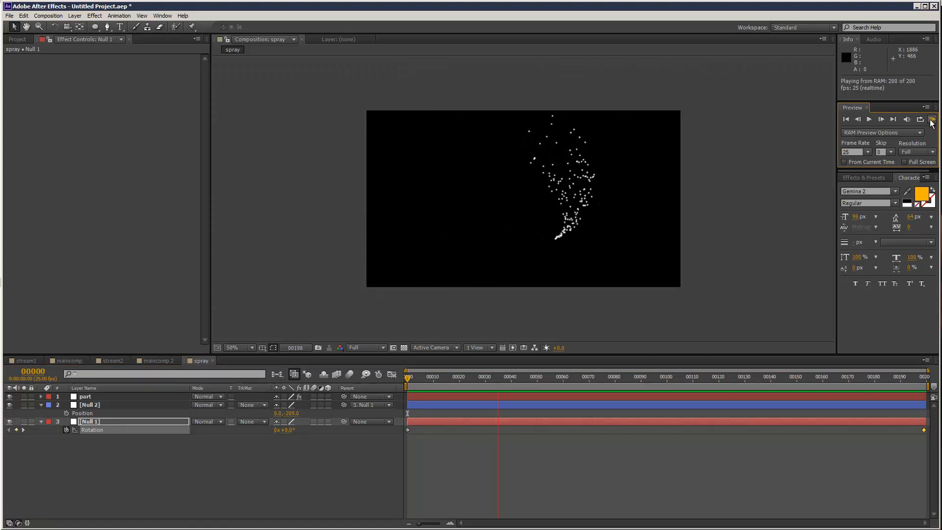
key(space)
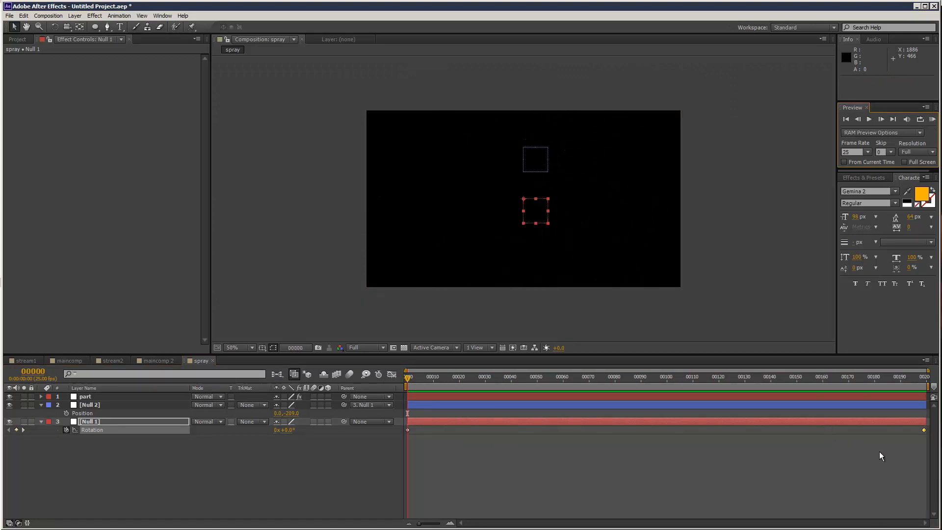
click(924, 378)
click(352, 454)
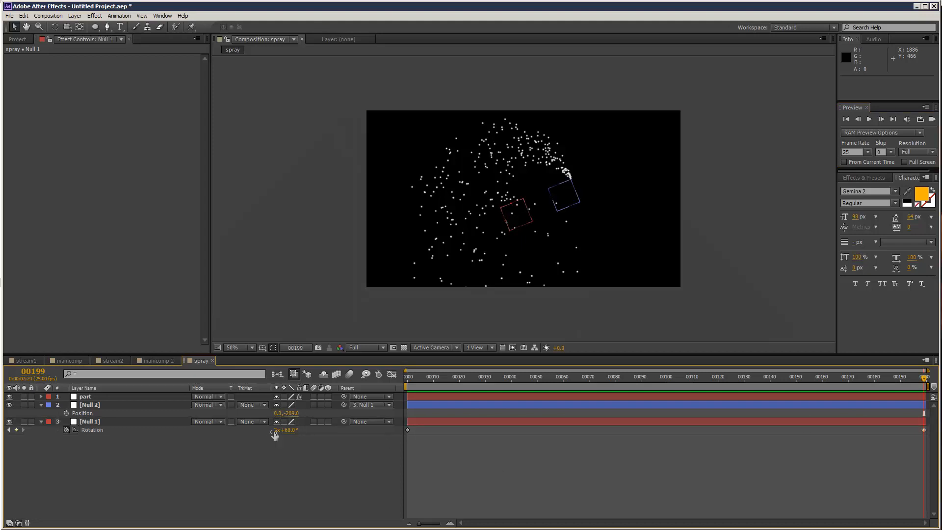
click(302, 432)
click(290, 430)
text(0)
click(306, 473)
Preview the faster spin, switch the composition's fast previews to Fast Draft, and preview it again
click(932, 119)
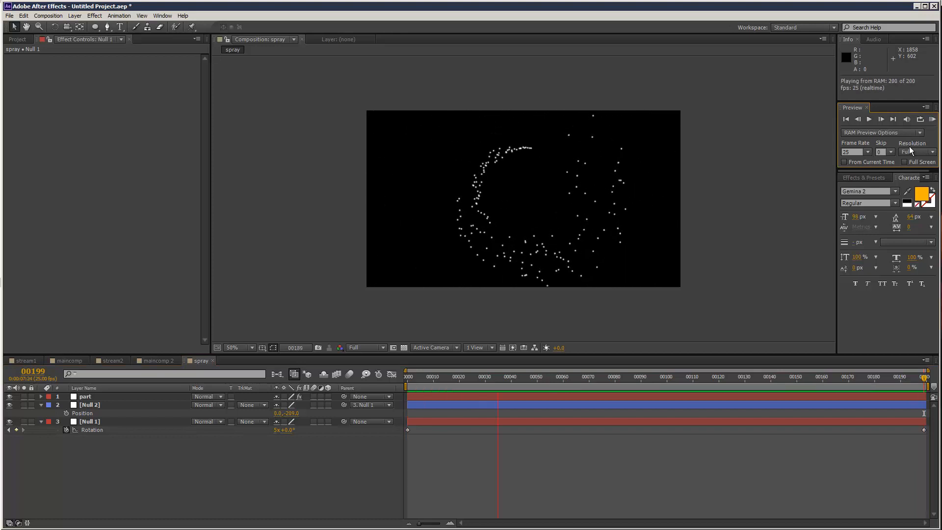
click(512, 348)
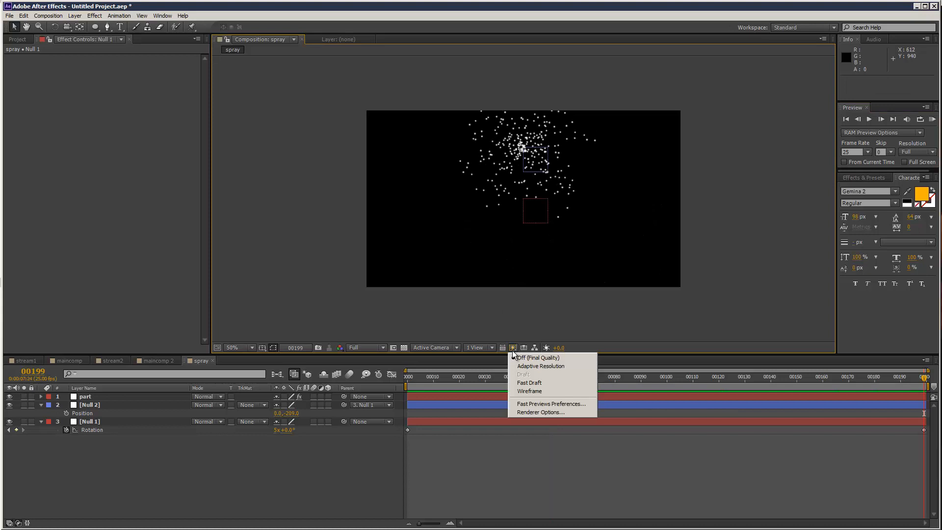
click(529, 383)
click(932, 119)
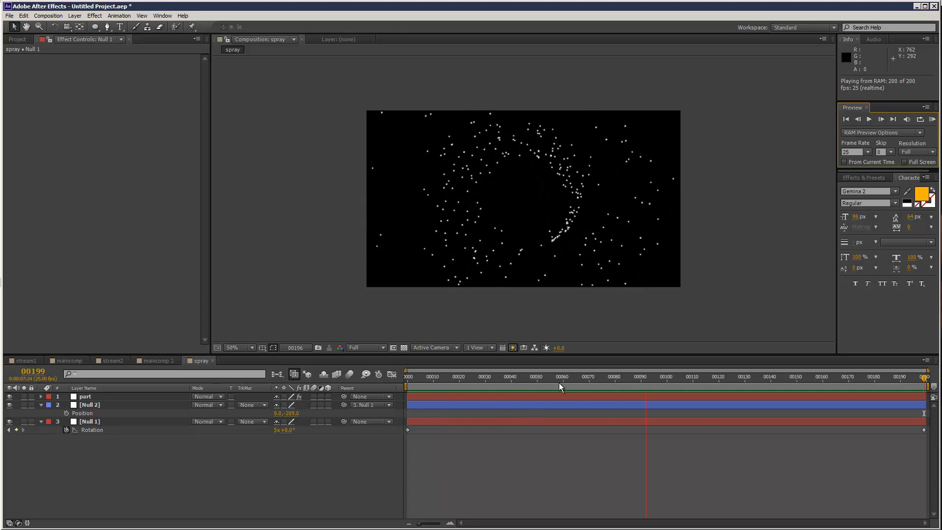
key(space)
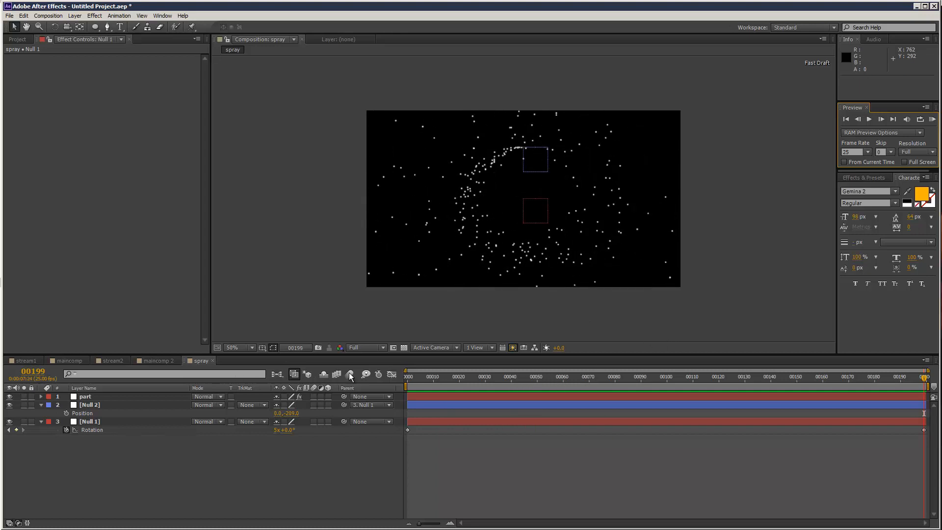
Enable motion blur for the part layer and for the spray composition
click(157, 395)
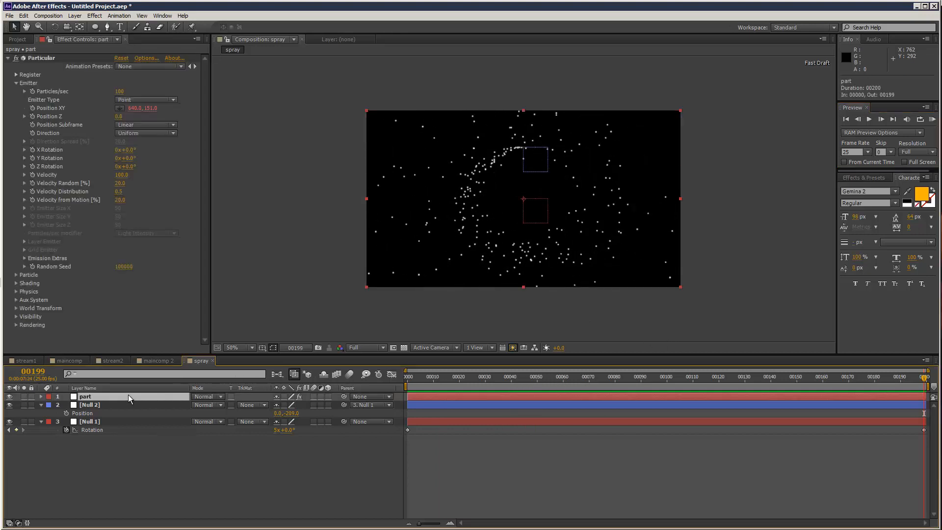
click(314, 396)
click(349, 375)
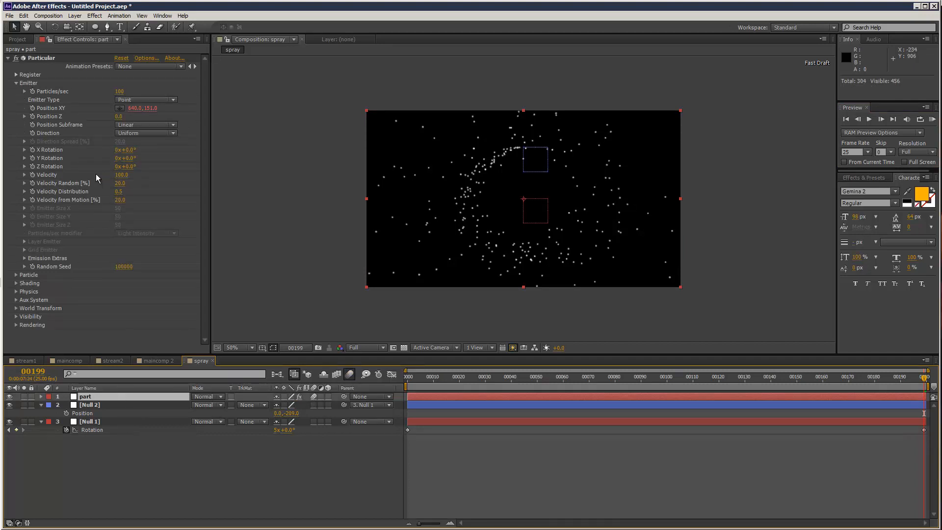
Set Particular's emitter Velocity to 230 and particle Life to 1.7 seconds, and check the spray up to frame 62
click(16, 274)
scroll(17, 280, down, 3)
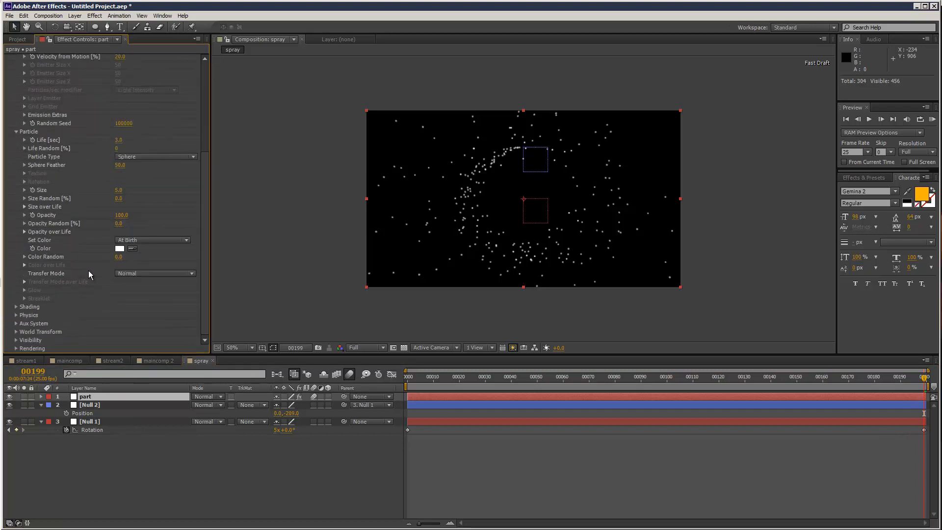
scroll(101, 232, up, 2)
drag(120, 142, 133, 145)
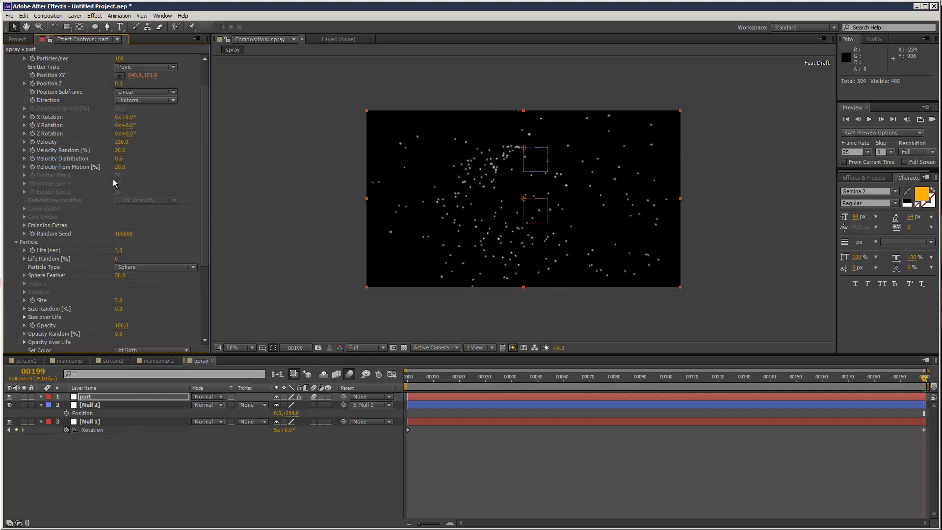
drag(121, 251, 117, 253)
drag(440, 375, 568, 380)
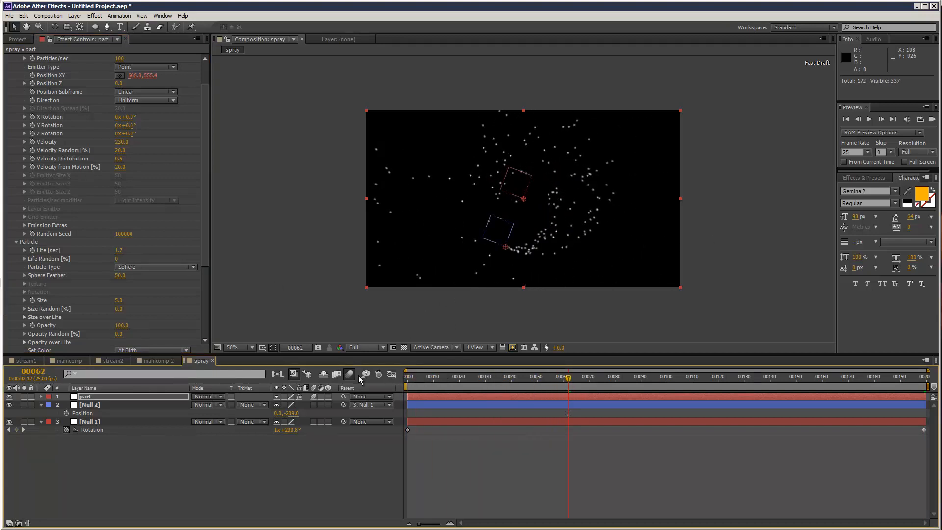
Add scale keyframes of 100% to Null 1 at frame 0 and frame 199
click(410, 387)
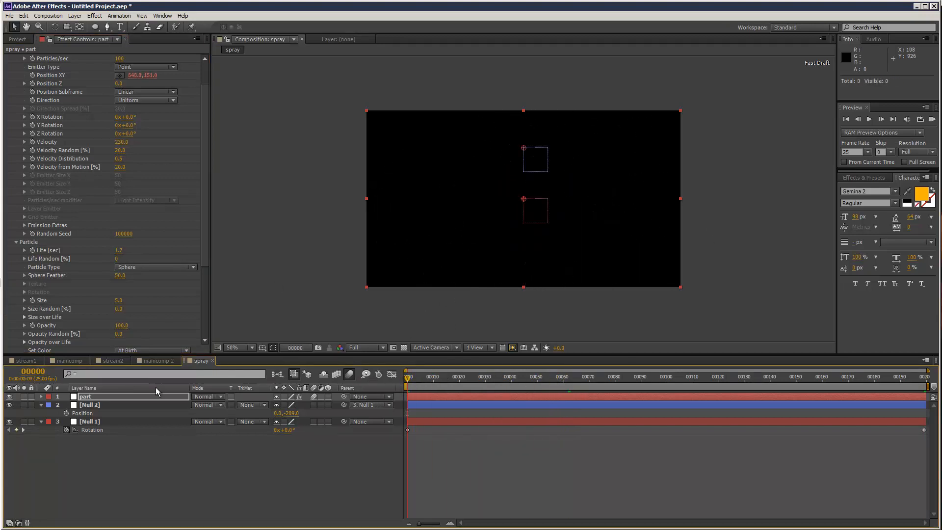
click(87, 422)
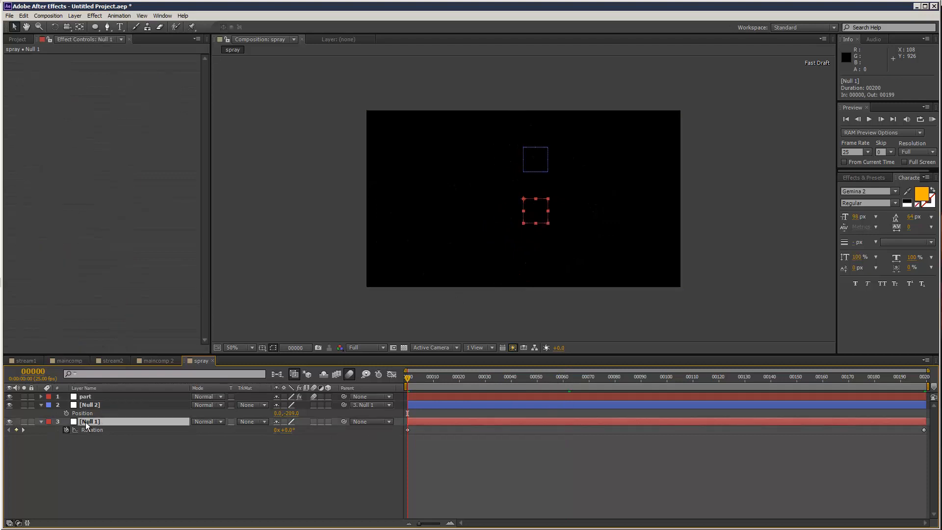
key(s)
click(67, 430)
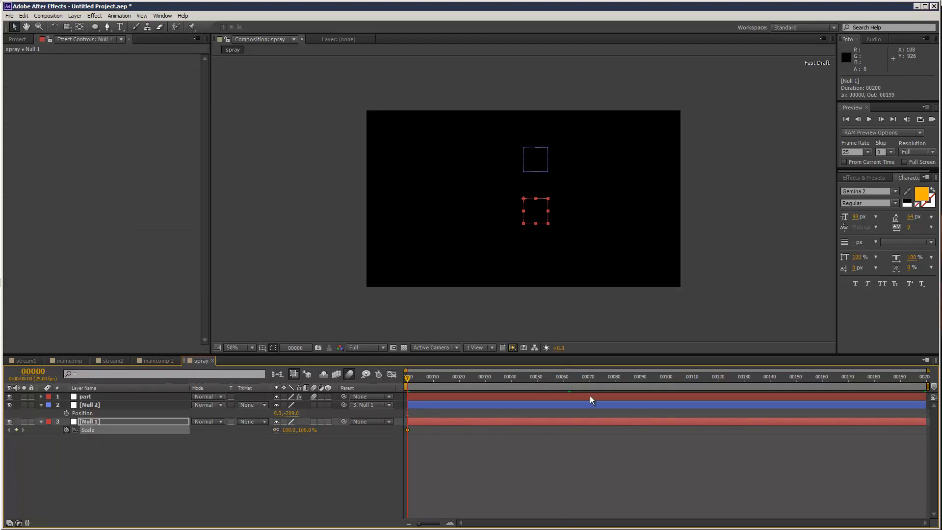
drag(638, 382, 935, 385)
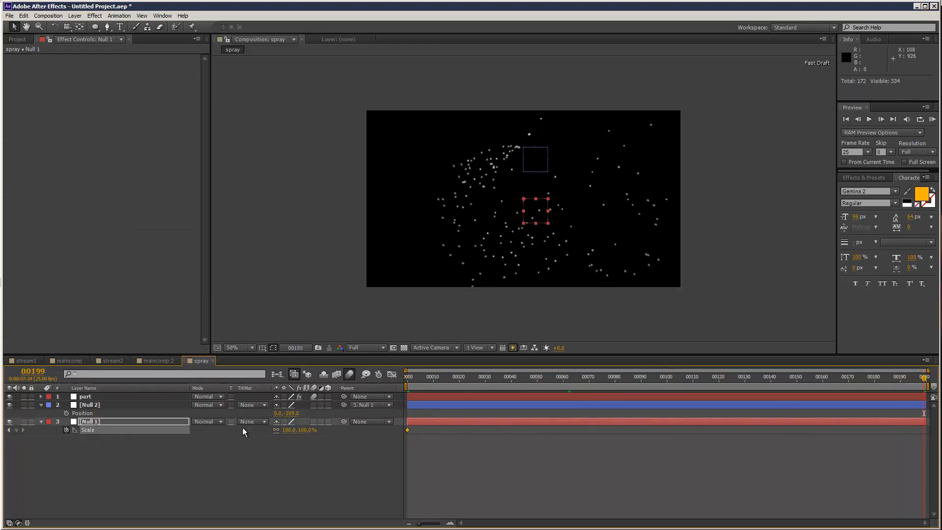
right_click(105, 430)
click(145, 456)
Set Null 1's scale keyframe at frame 0 to 1% and preview the spray animation
key(Home)
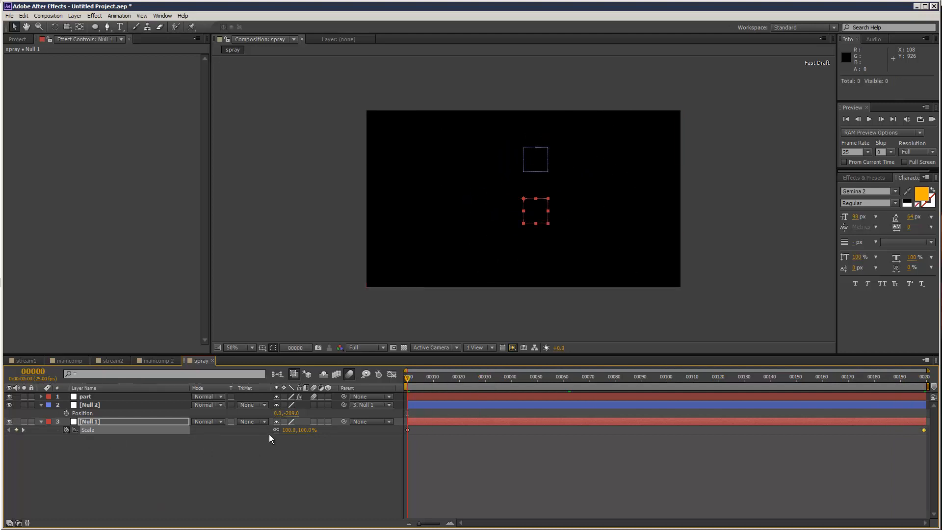
click(292, 430)
text(0)
key(Return)
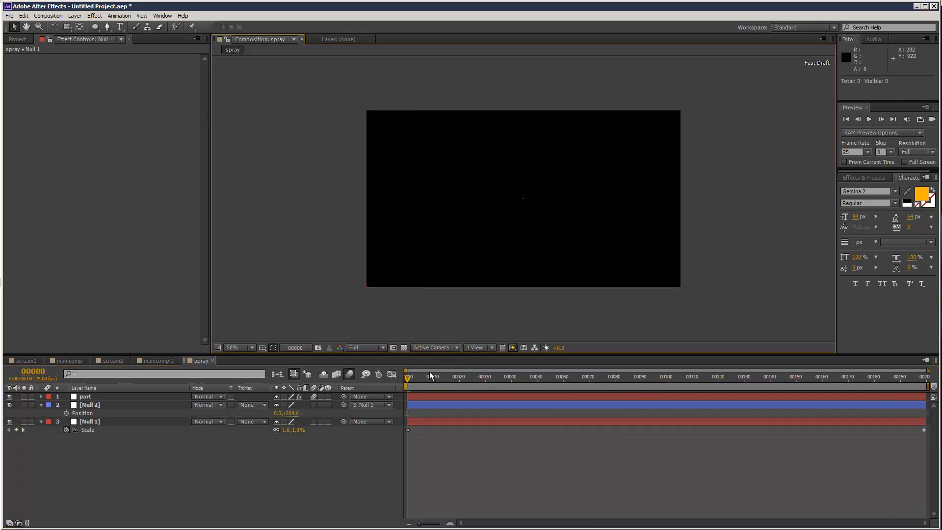
drag(431, 377, 817, 413)
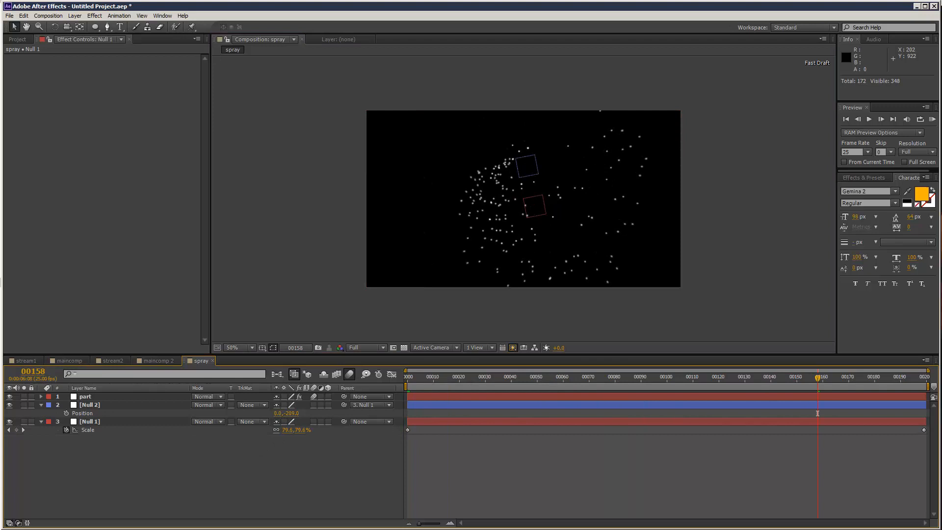
click(932, 120)
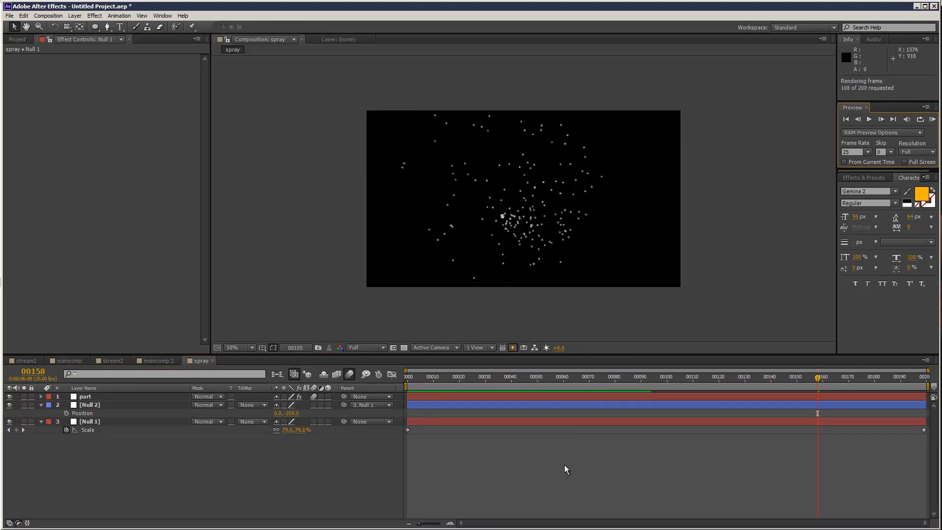
click(851, 383)
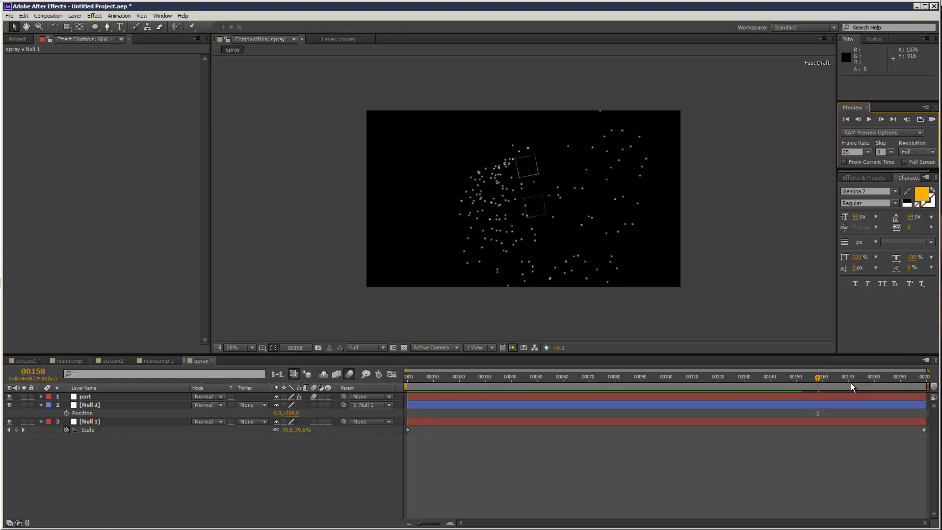
Keyframe Particular's Particles/sec on the part layer at 100 on frame 164 and 0 on frame 165
click(834, 376)
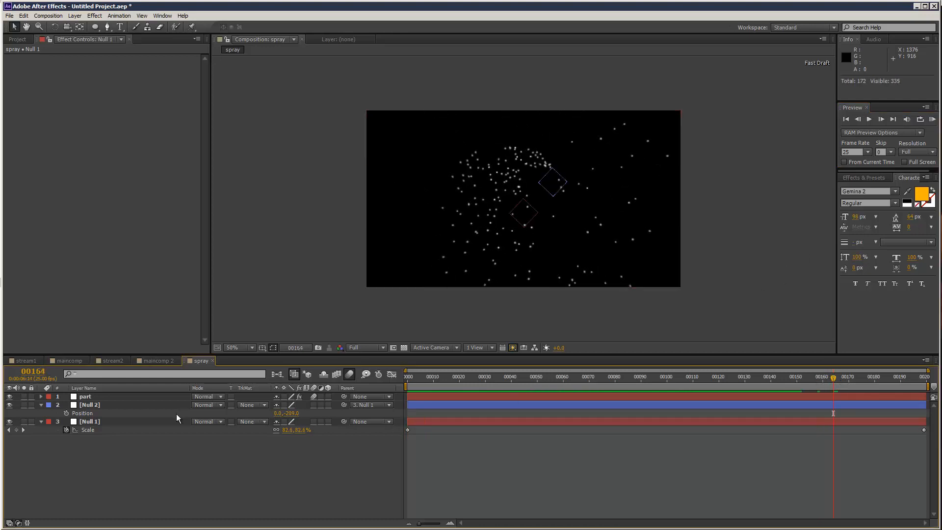
click(139, 396)
click(34, 92)
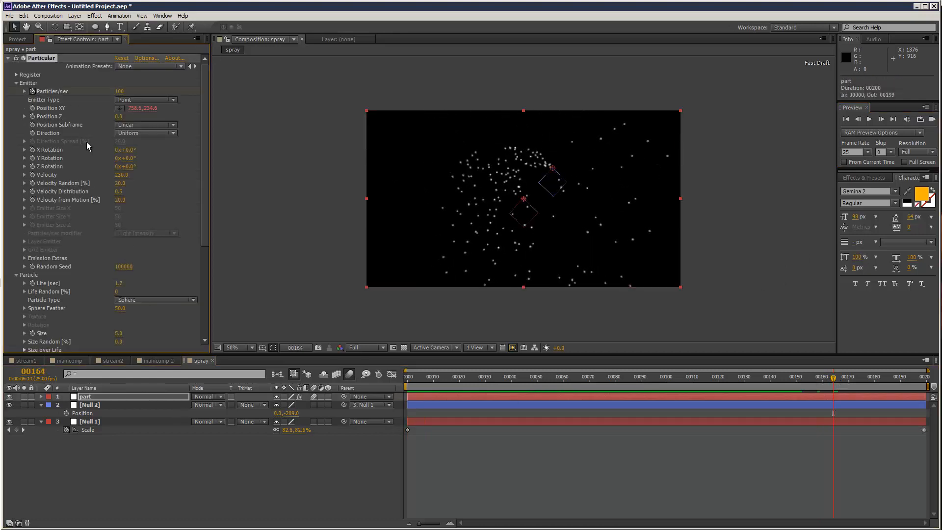
click(881, 119)
click(119, 92)
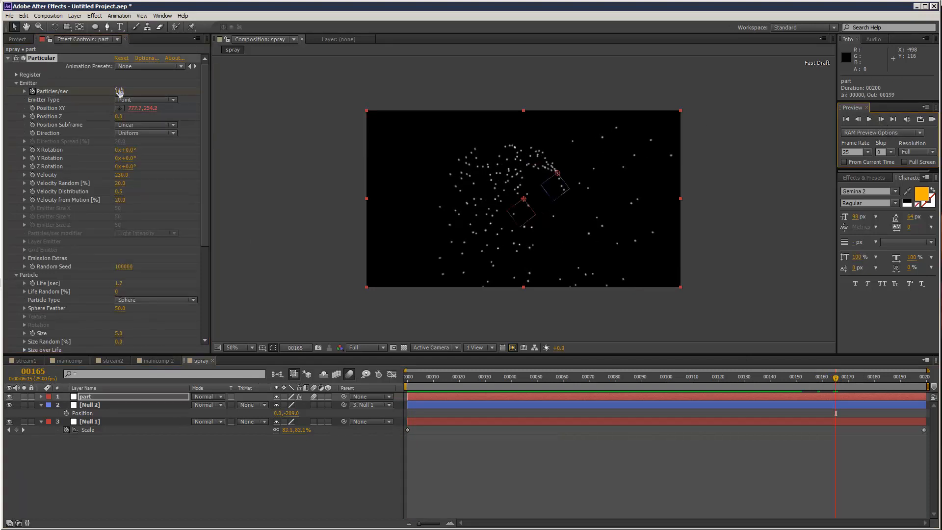
text(0)
key(Return)
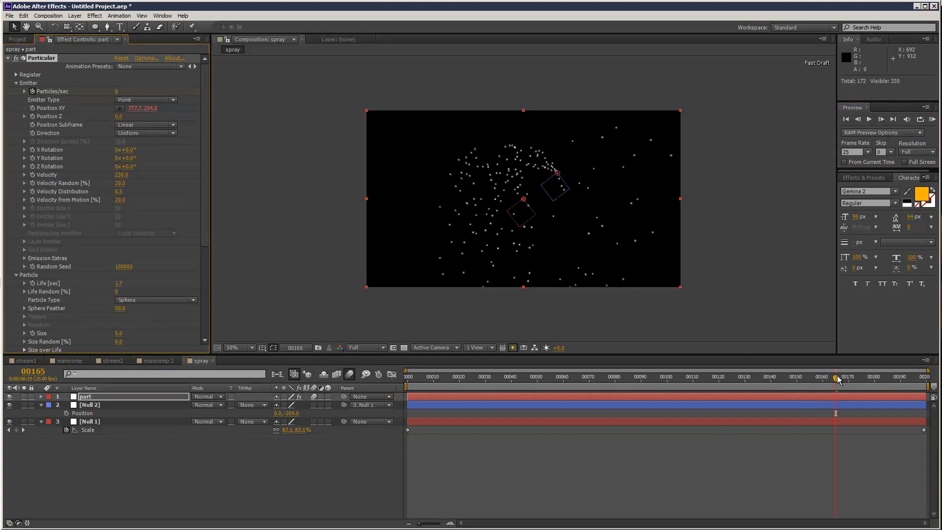
Check the spray at earlier frames, and set Particular's particle Size to 2 at frame 18
drag(837, 375, 677, 364)
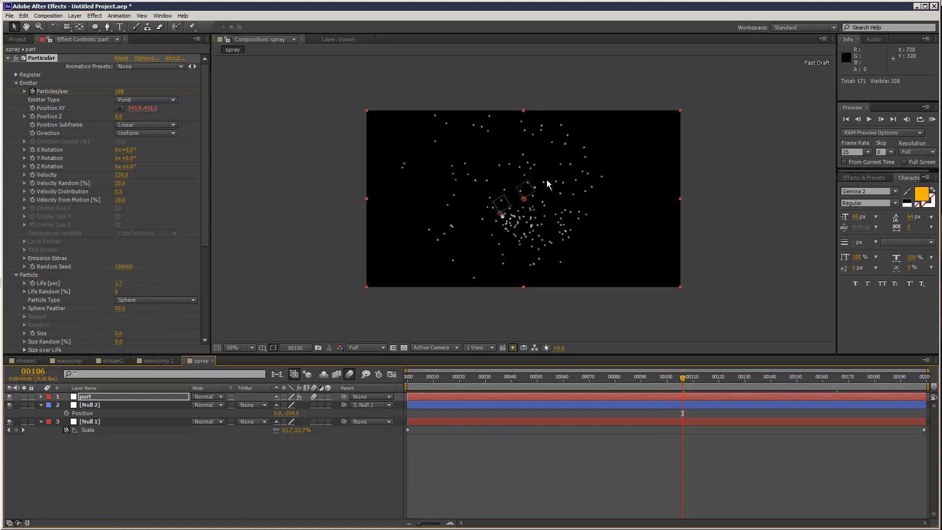
drag(891, 388, 679, 379)
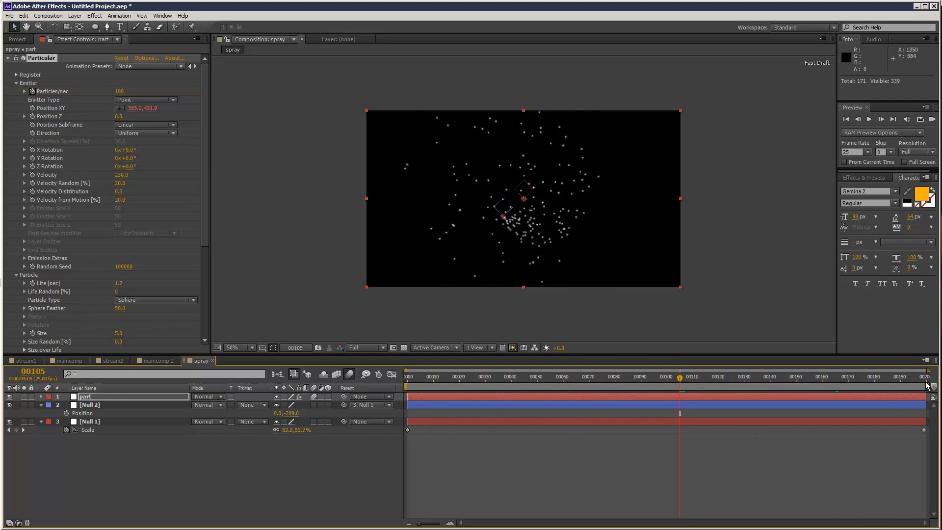
drag(927, 385, 454, 379)
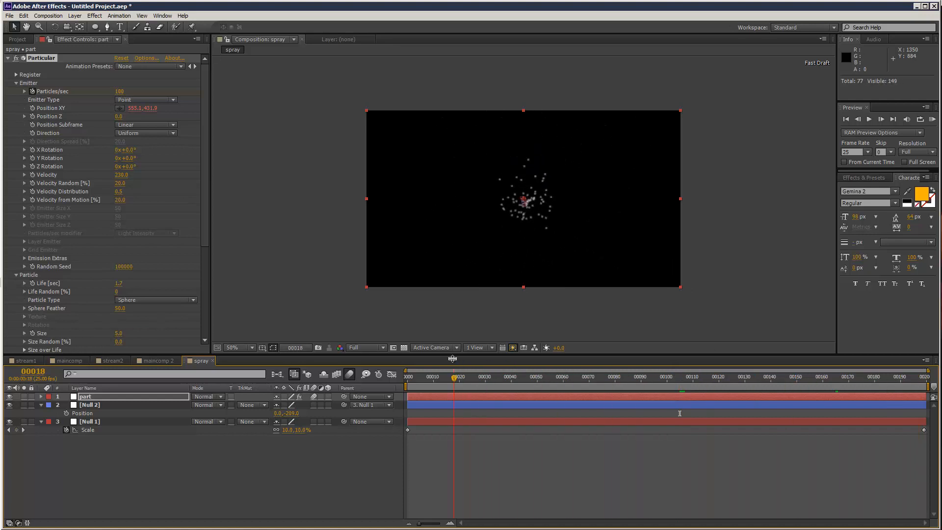
drag(201, 221, 207, 266)
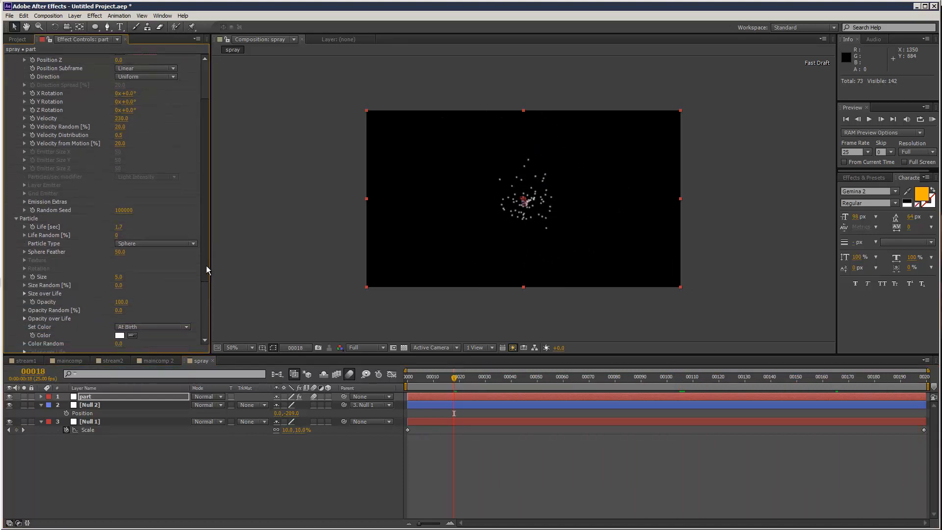
click(122, 241)
text(2)
click(284, 233)
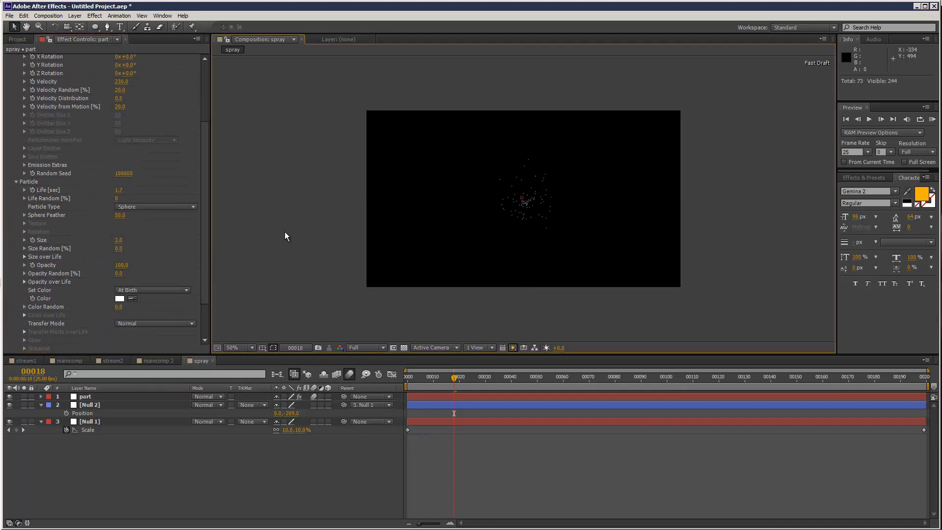
Set fast previews to Off (Final Quality) and raise Particular's emitter Velocity to 300, checking at frame 107
click(513, 349)
click(564, 358)
drag(475, 378, 685, 379)
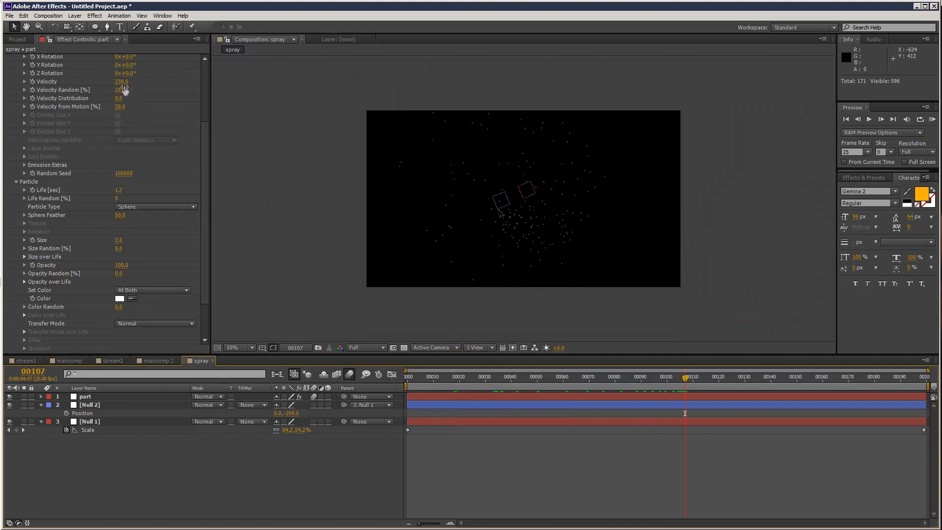
mouse_move(121, 82)
mouse_down()
mouse_move(140, 83)
mouse_move(127, 86)
mouse_up()
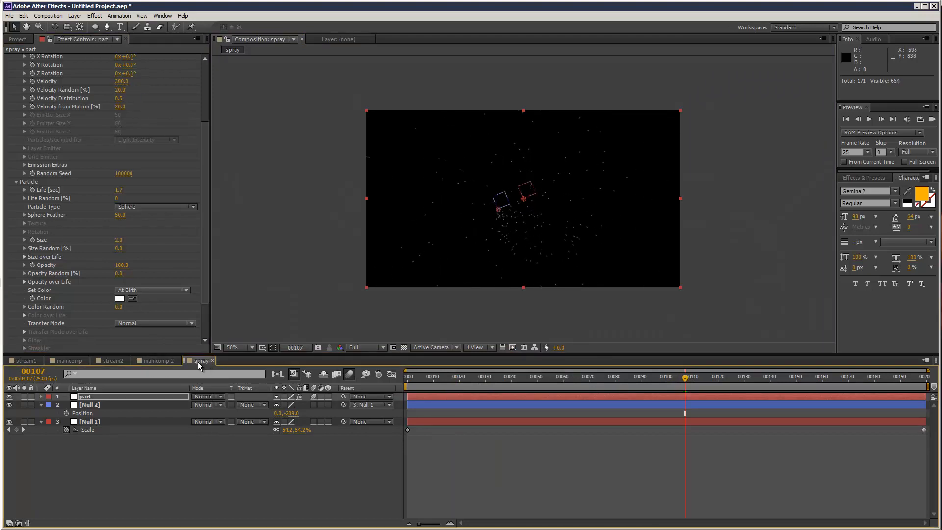
Add the spray composition to maincomp directly beneath the ball layer
click(74, 361)
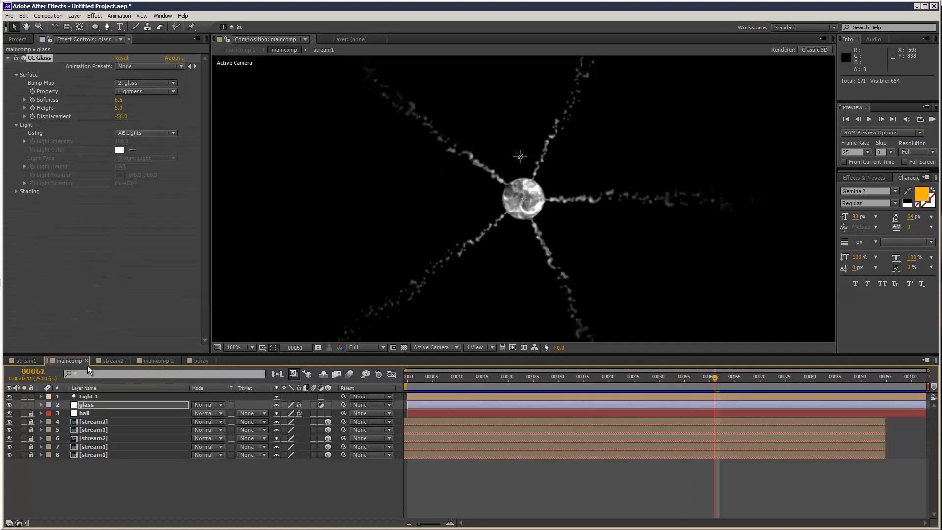
click(18, 40)
drag(48, 154, 97, 423)
Time-reverse the spray layer in maincomp
right_click(97, 423)
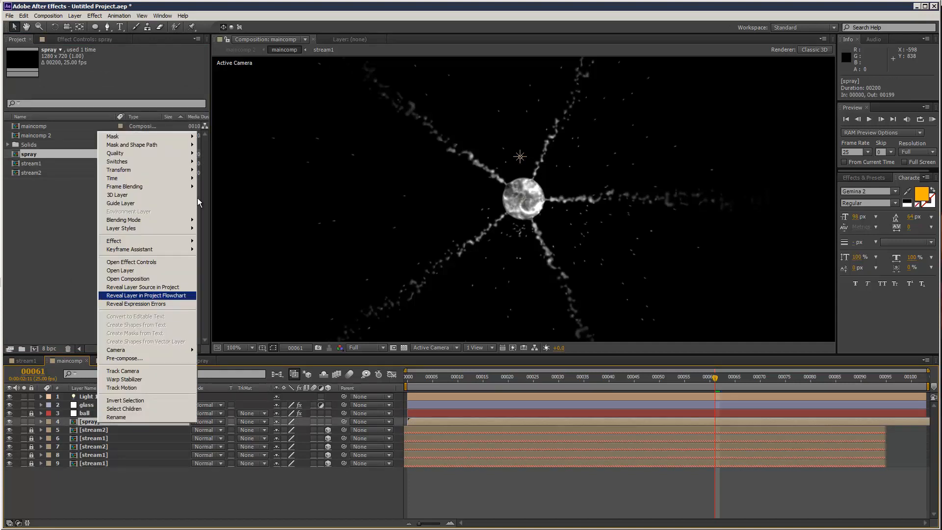
mouse_move(187, 180)
click(230, 187)
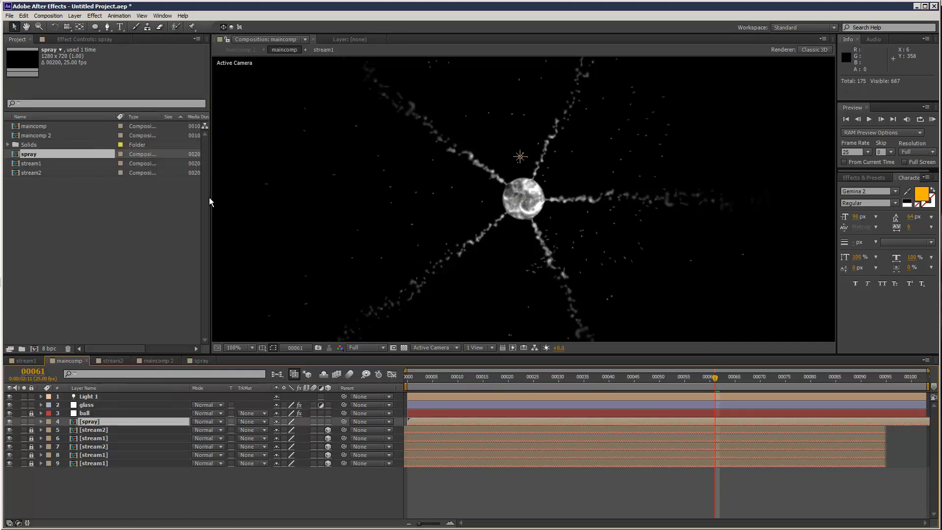
Preview maincomp, and lower the emitter Velocity of Particular on the spray composition's part layer to 100
click(931, 119)
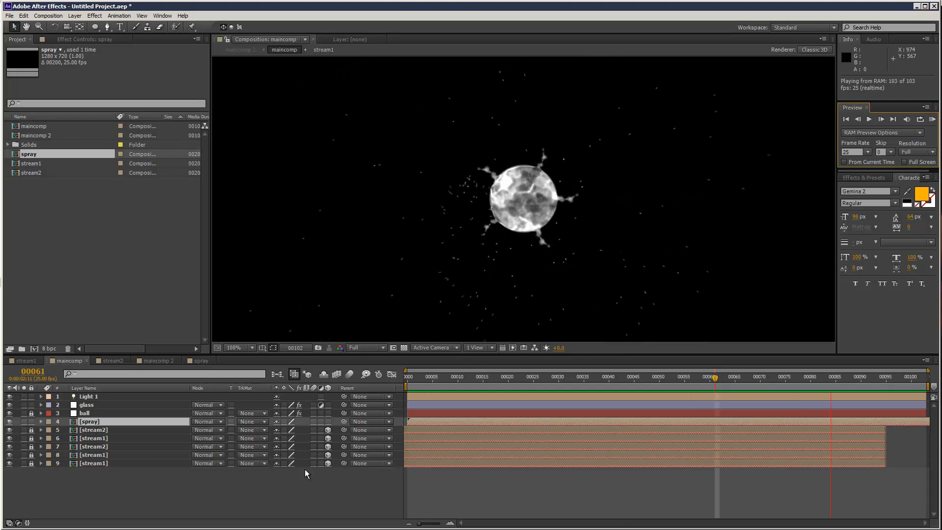
key(space)
click(200, 362)
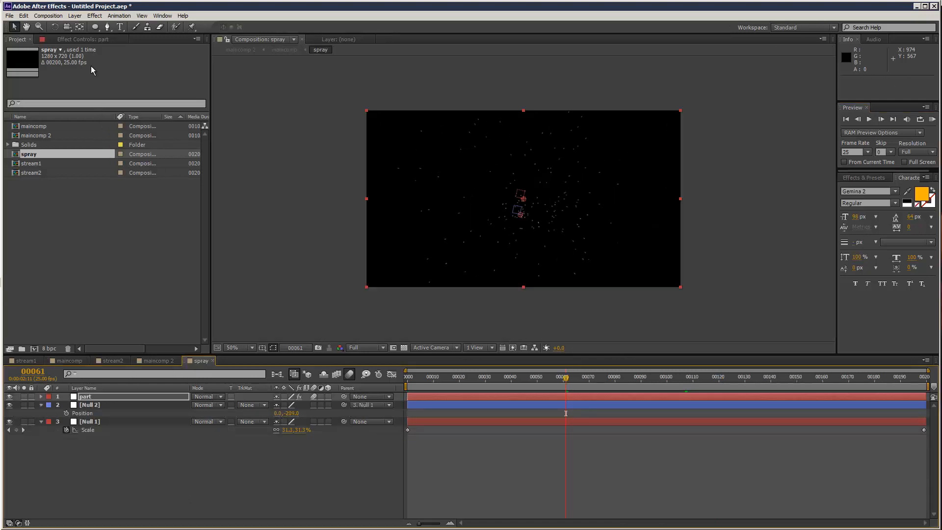
click(132, 397)
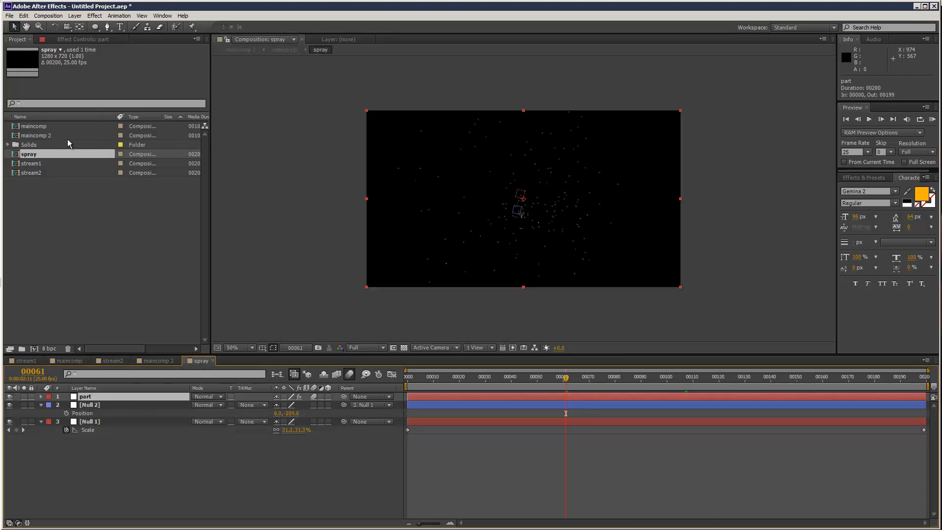
click(81, 40)
click(121, 174)
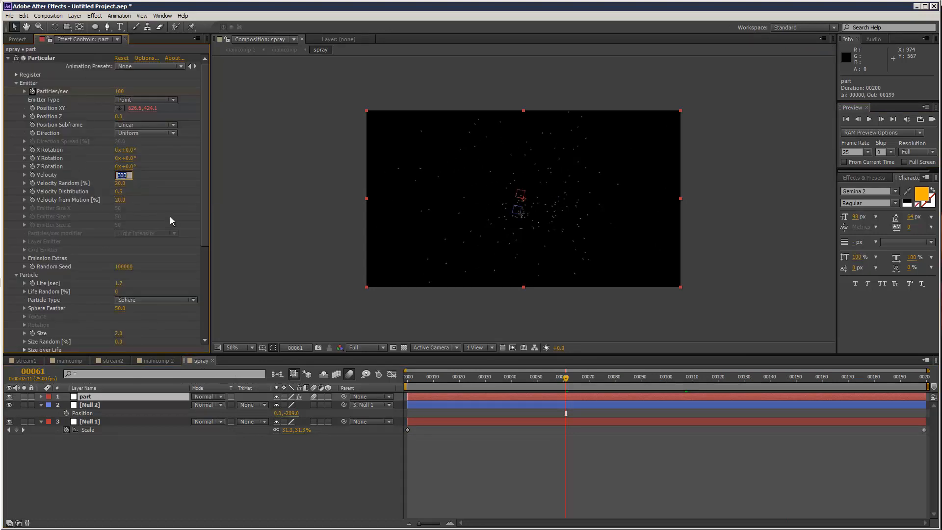
text(100)
click(332, 253)
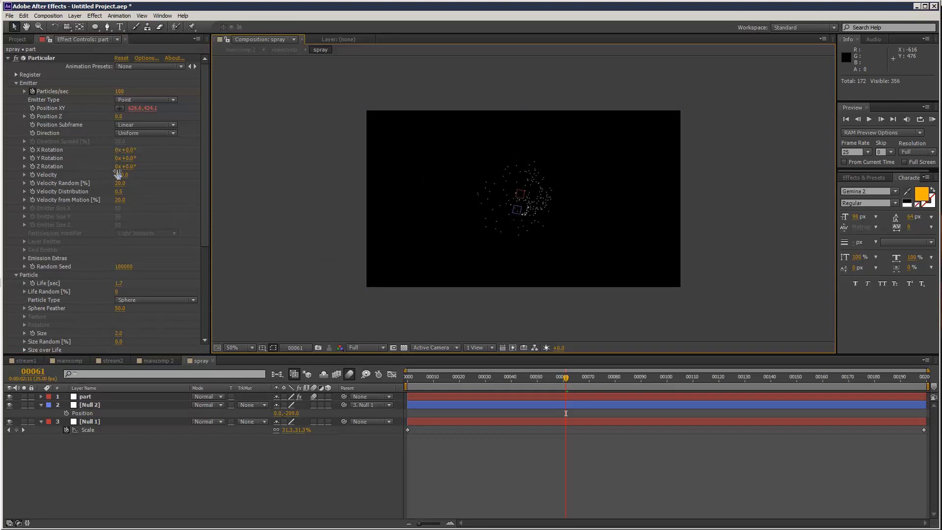
Arrange the maincomp 2 timeline after the spray timeline and play a RAM preview of maincomp 2
click(154, 362)
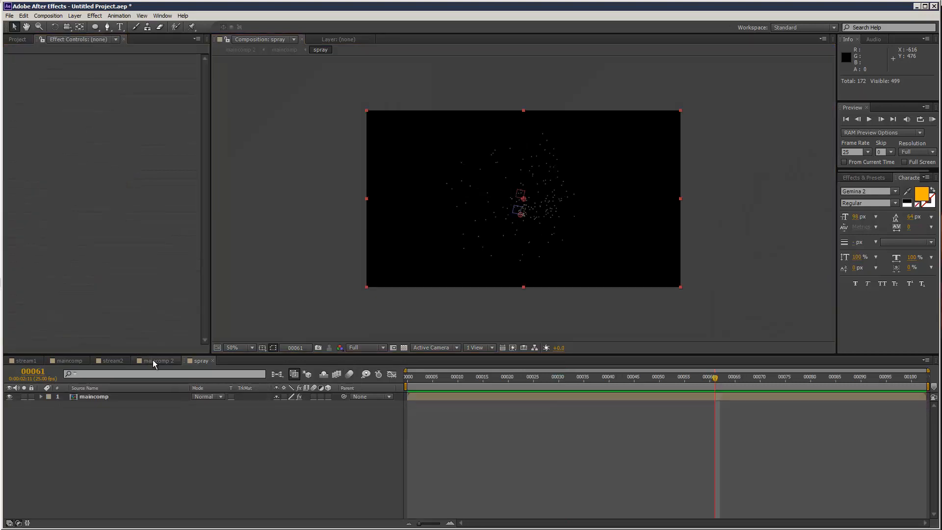
drag(157, 361, 197, 363)
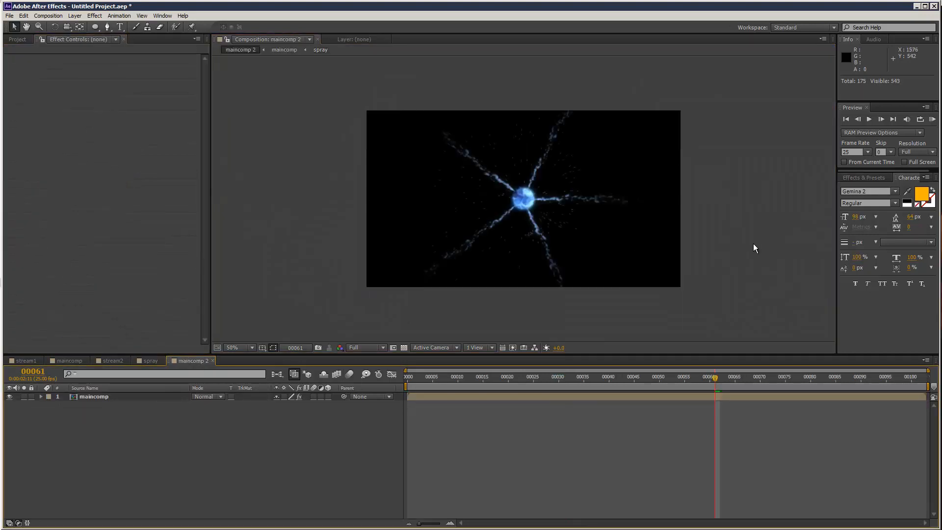
scroll(754, 247, up, 1)
click(931, 119)
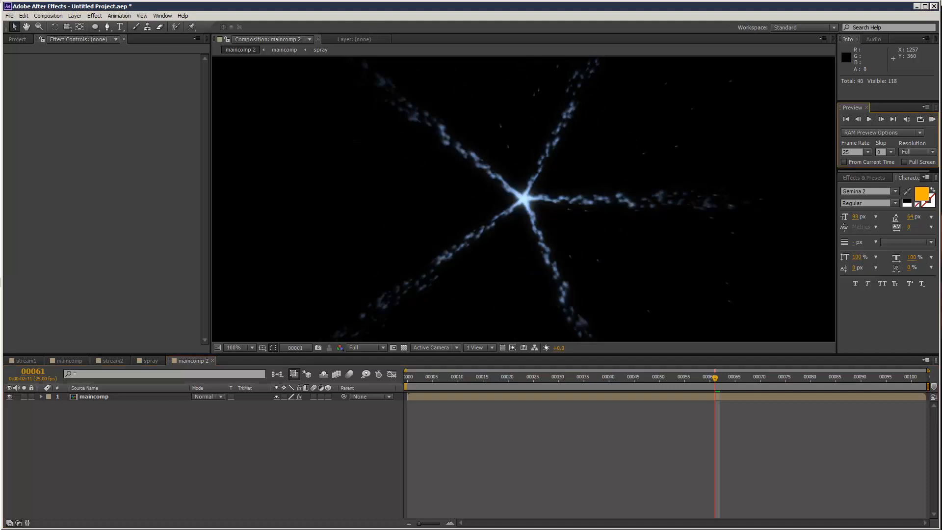
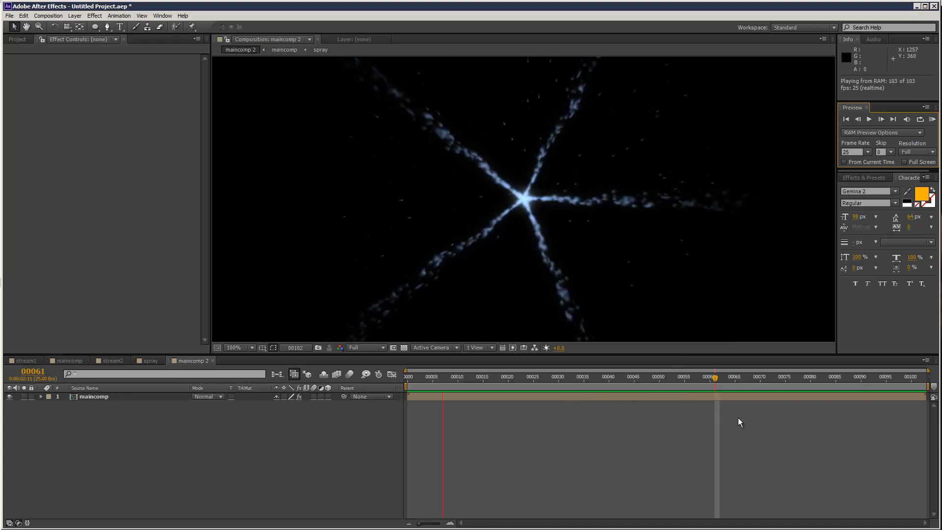
key(space)
Enable time remapping on the spray layer in maincomp
click(111, 362)
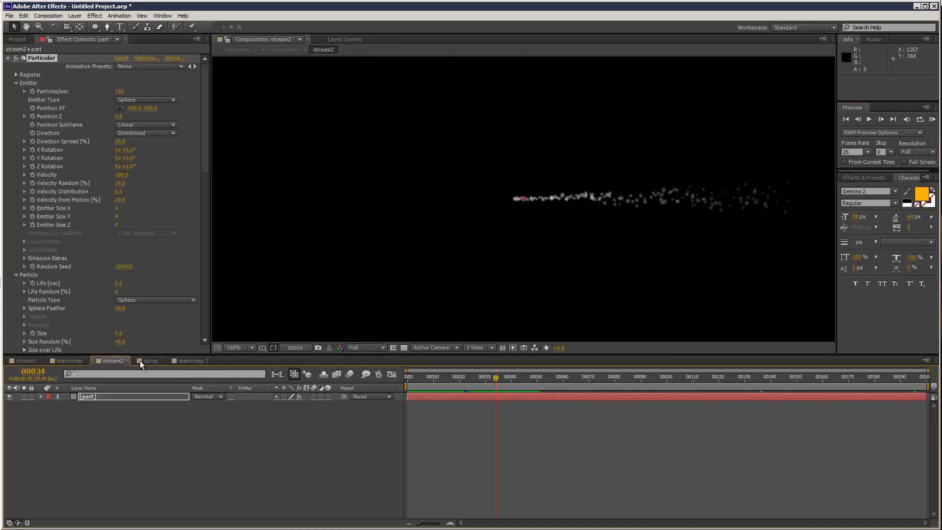
click(178, 361)
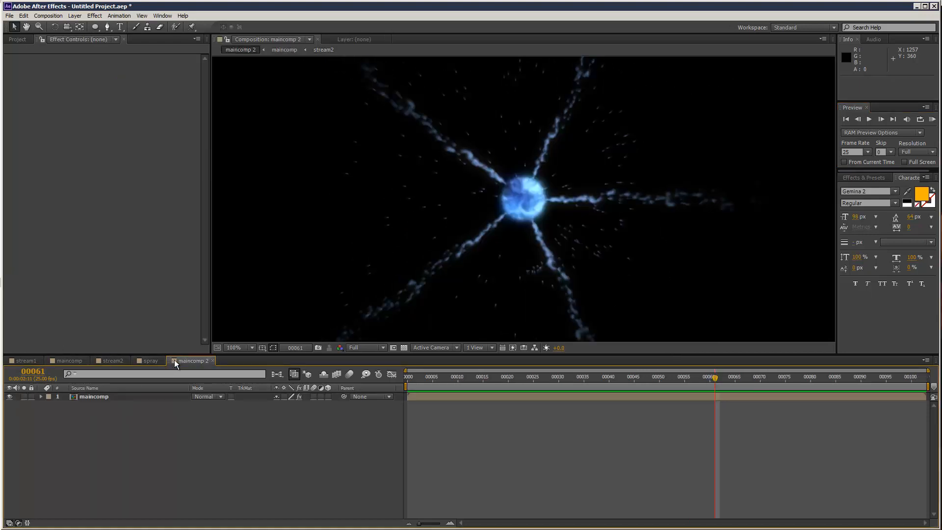
click(129, 398)
click(71, 361)
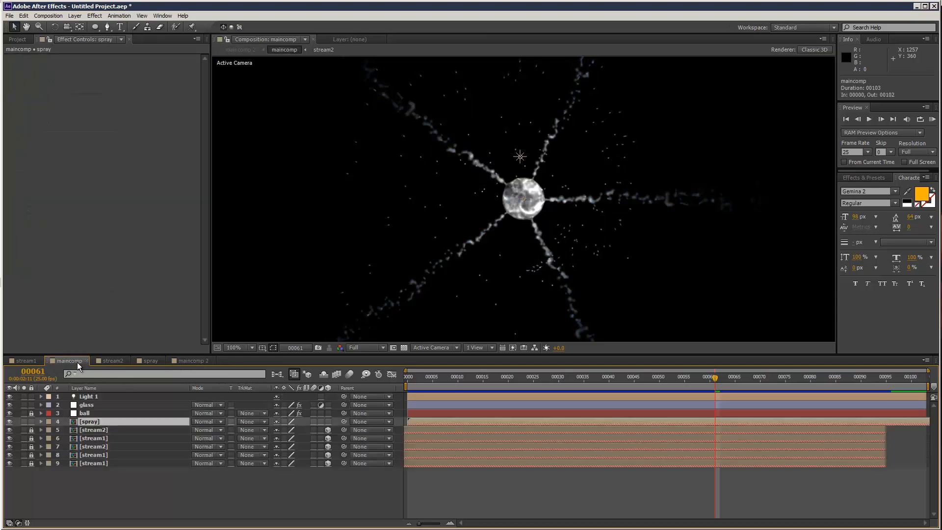
right_click(123, 422)
mouse_move(196, 175)
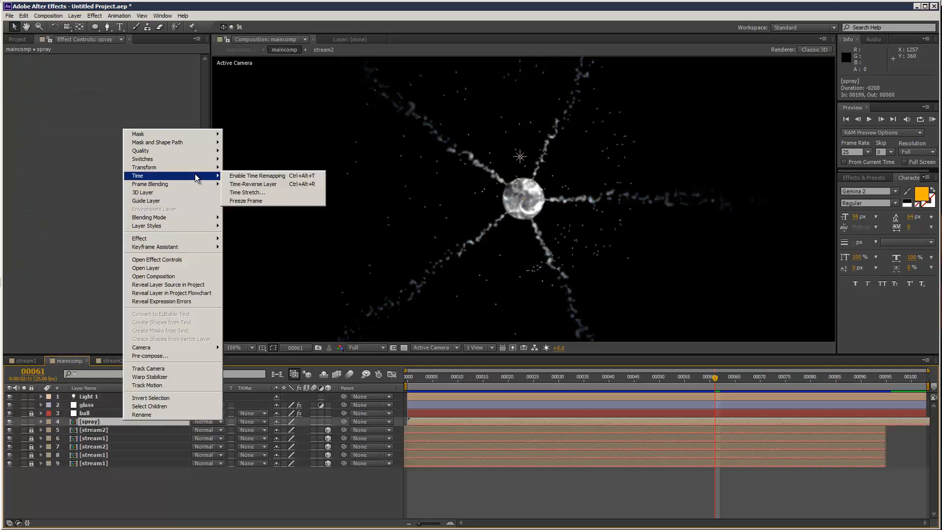
click(245, 175)
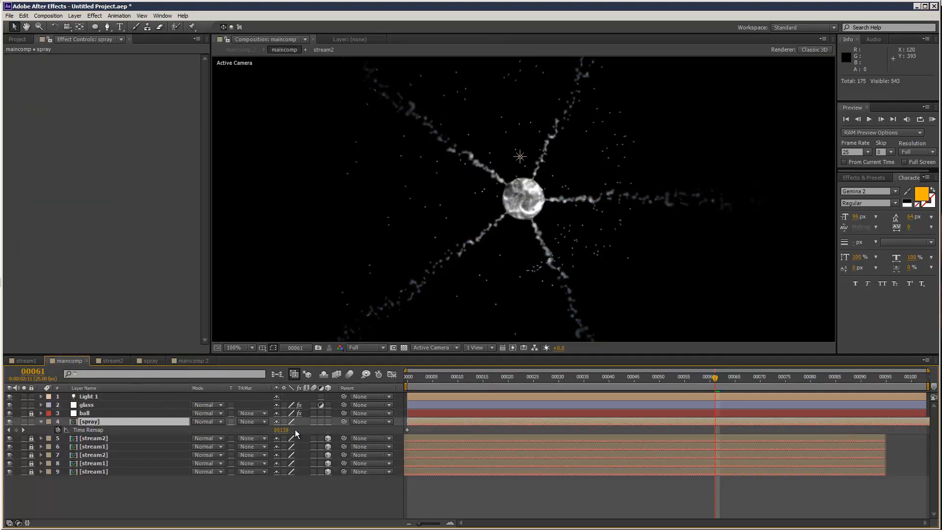
Keyframe the spray layer's Time Remap to 0 and place that keyframe at about frame 84
drag(284, 430, 221, 435)
click(741, 431)
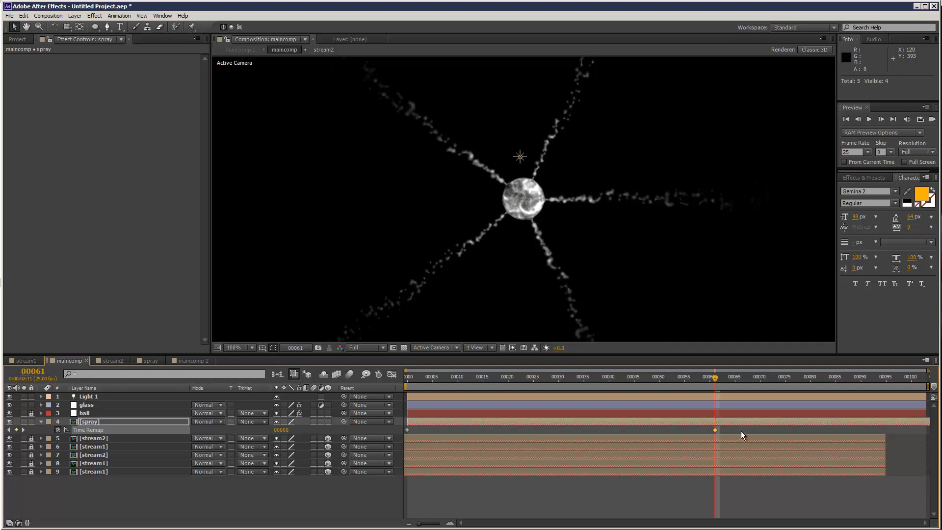
drag(715, 430, 831, 430)
Check the remapped spray's timing by previewing maincomp 2 and scrubbing through the spray composition
click(185, 361)
click(932, 119)
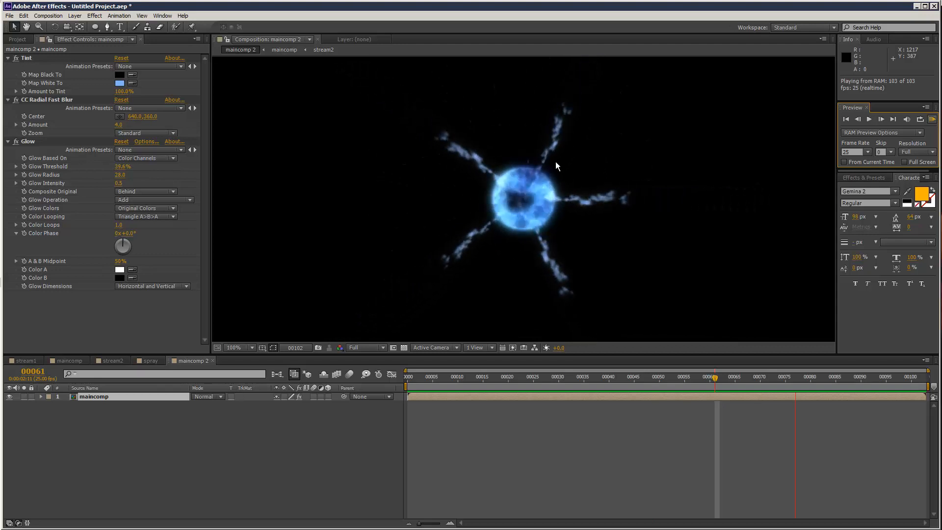
click(151, 360)
mouse_move(449, 387)
mouse_down()
mouse_move(883, 378)
mouse_move(500, 381)
mouse_up()
click(194, 361)
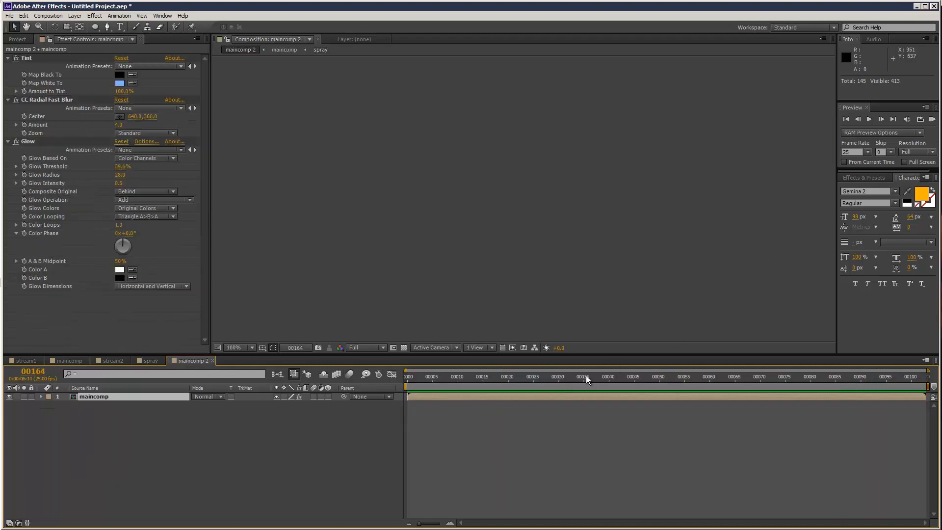
drag(580, 378, 705, 378)
click(933, 120)
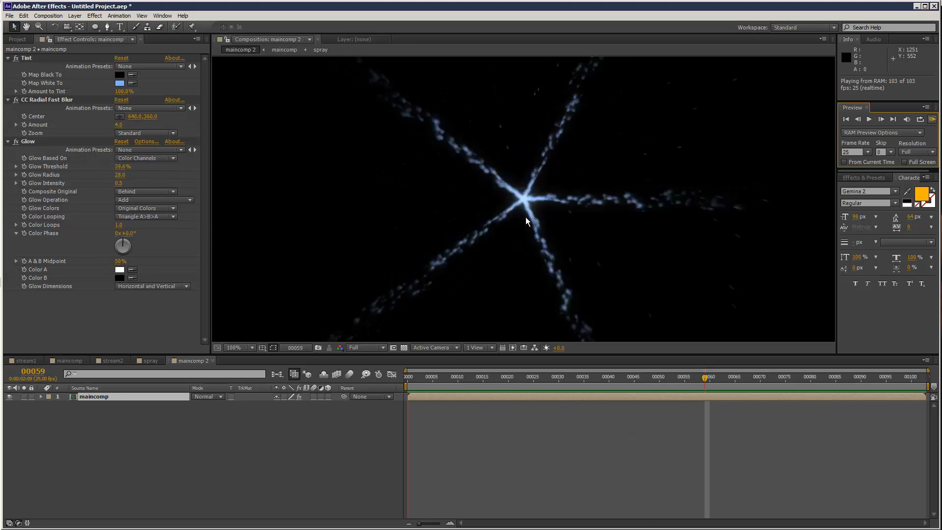
key(space)
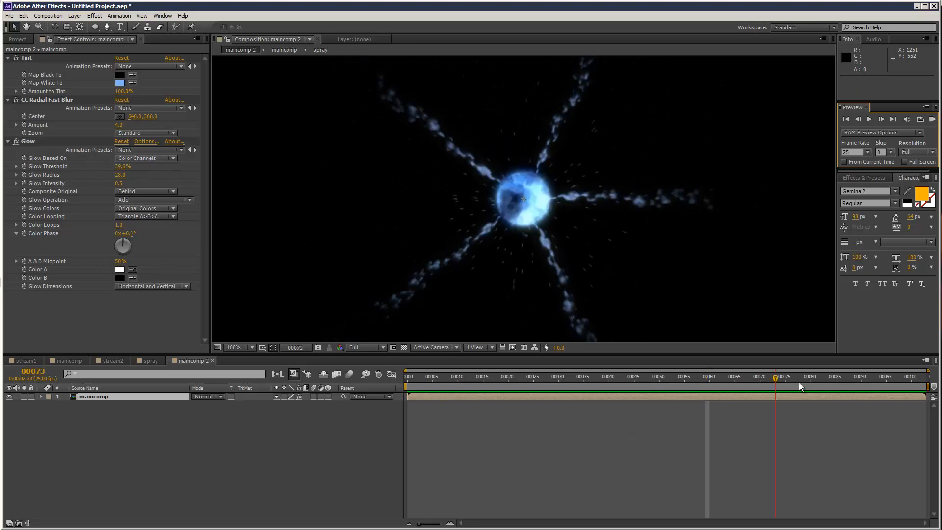
Set the maincomp layer's blending mode to Add in maincomp 2, and place a new white solid beneath it
click(206, 396)
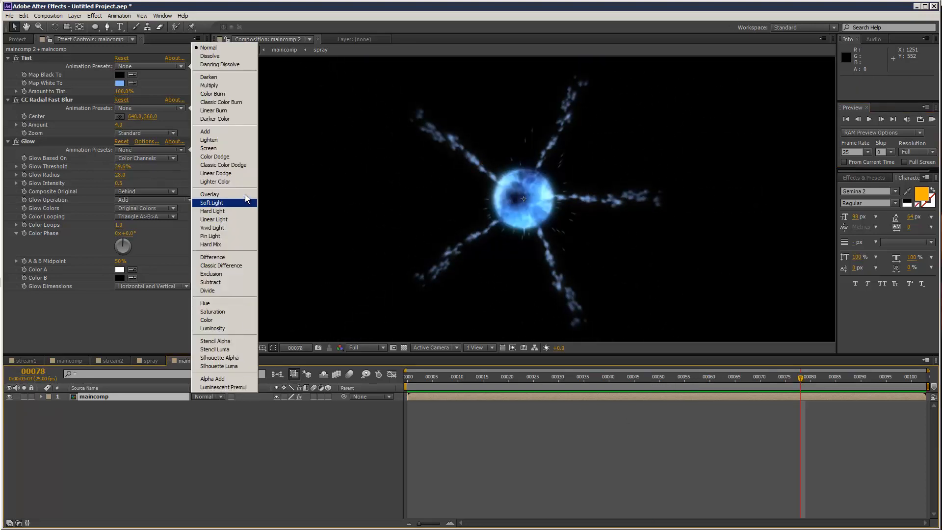
click(237, 133)
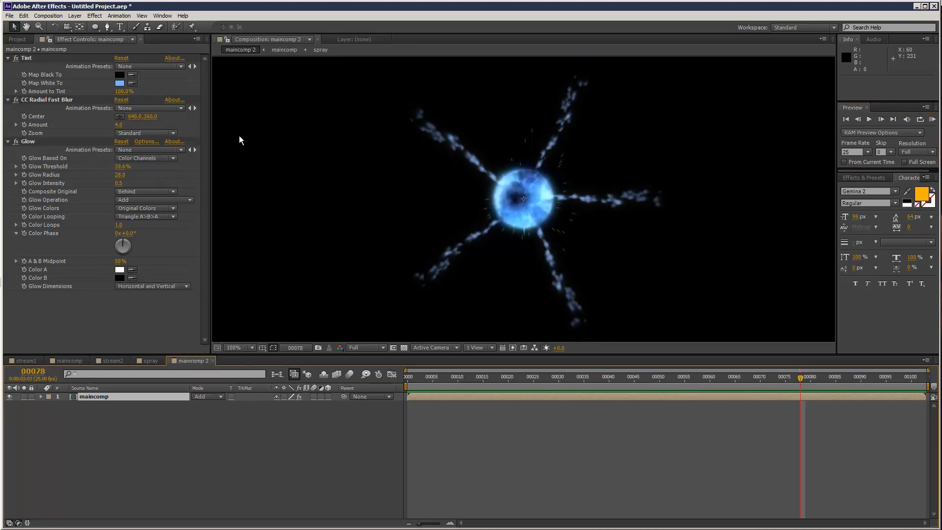
click(75, 16)
mouse_move(82, 27)
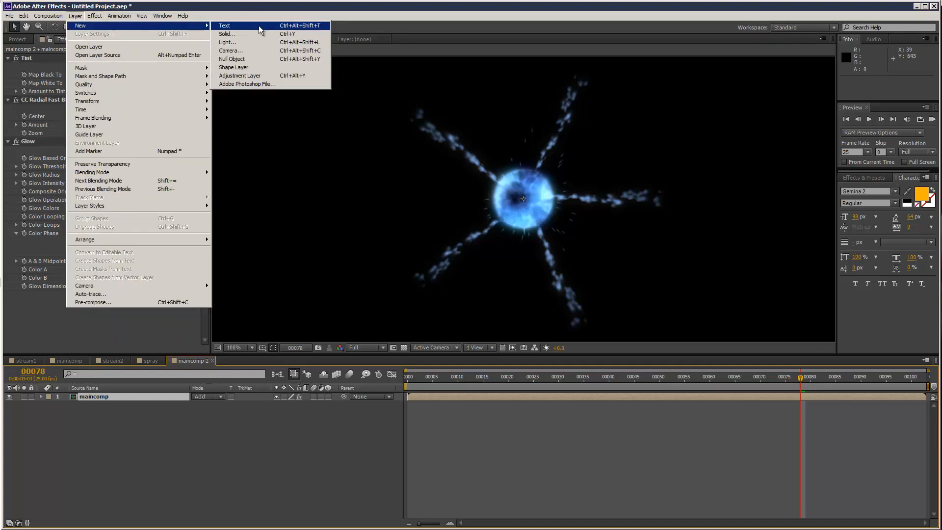
click(230, 35)
click(637, 479)
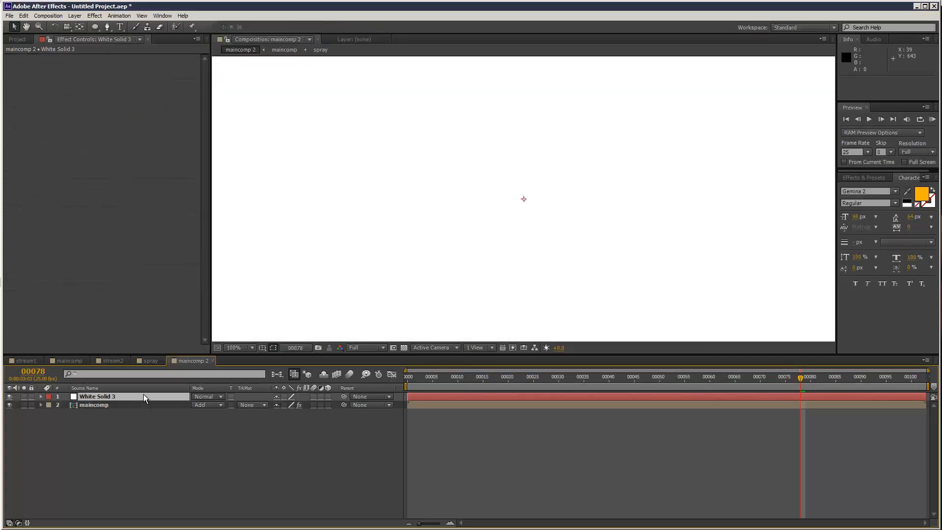
drag(145, 397, 146, 410)
Apply the 4-Color Gradient effect to the white solid
click(94, 16)
mouse_move(187, 166)
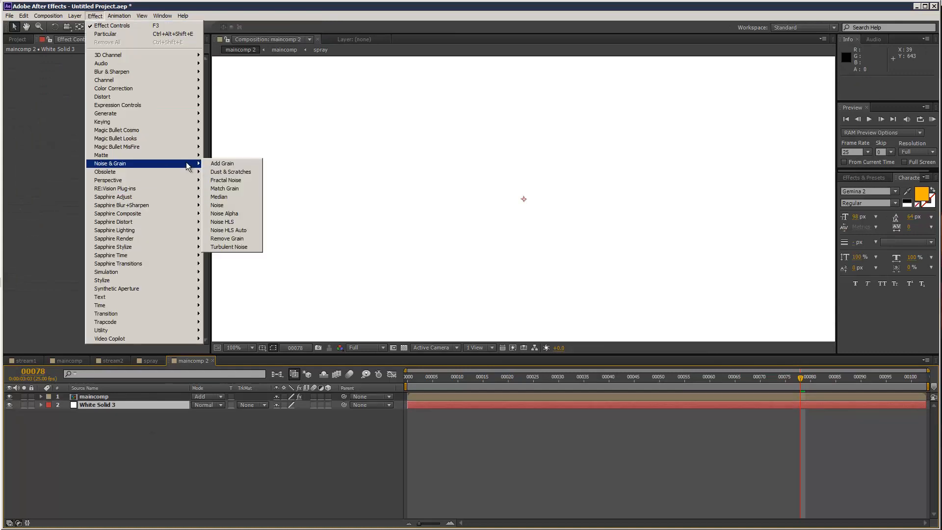
mouse_move(186, 115)
click(238, 114)
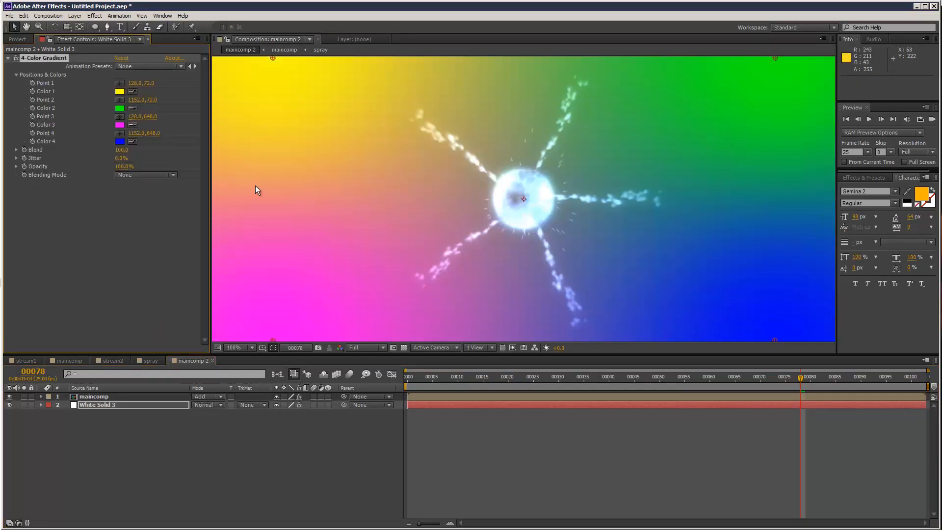
Scrub maincomp 2 to frame 70 and play a RAM preview of the effect over the gradient background
drag(430, 388, 761, 389)
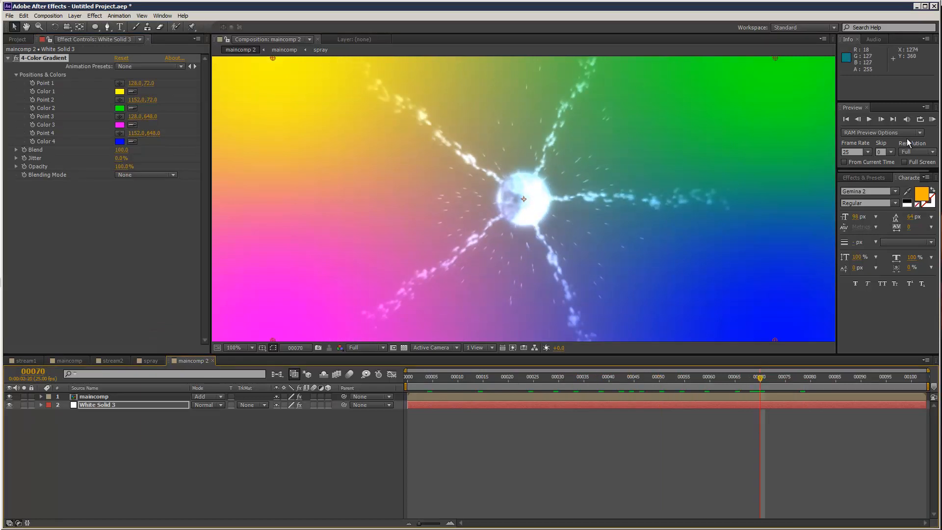
click(932, 119)
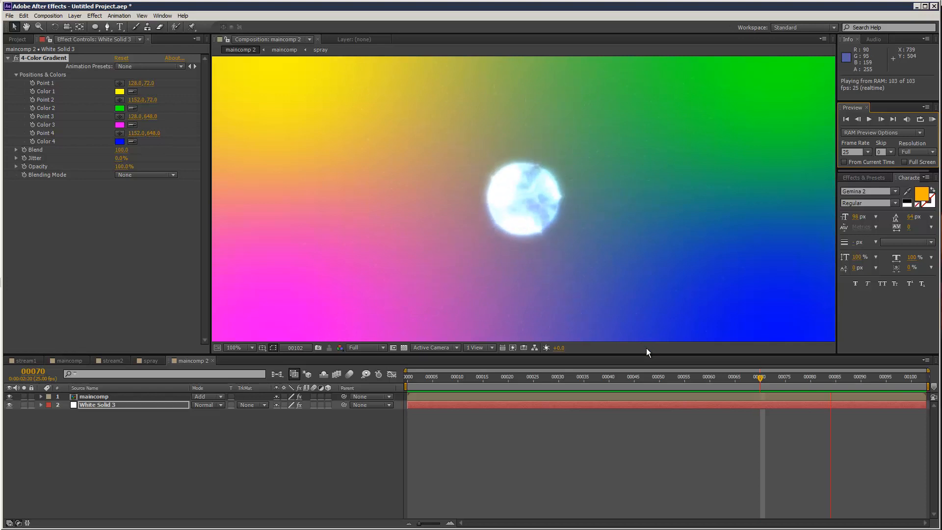
key(space)
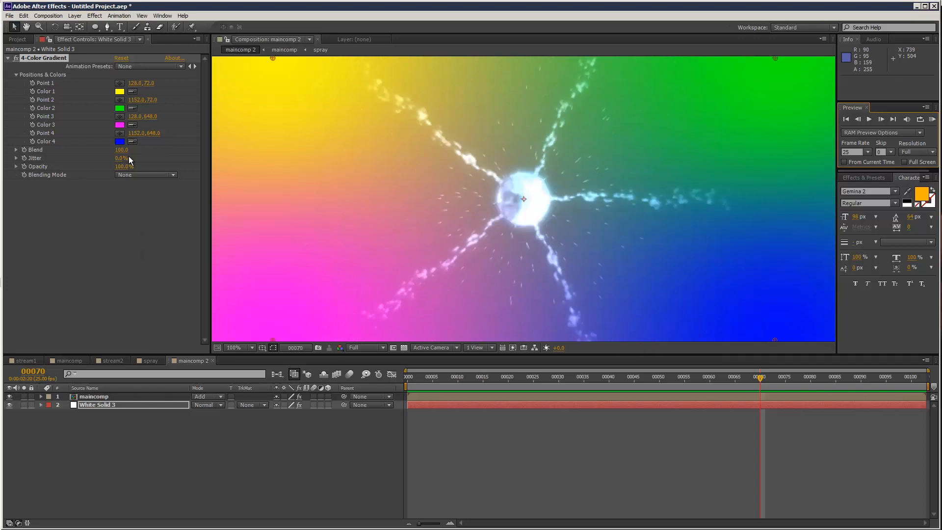
Change the gradient's Color 3 to a very dark yellowish brown
click(120, 126)
click(751, 415)
click(694, 396)
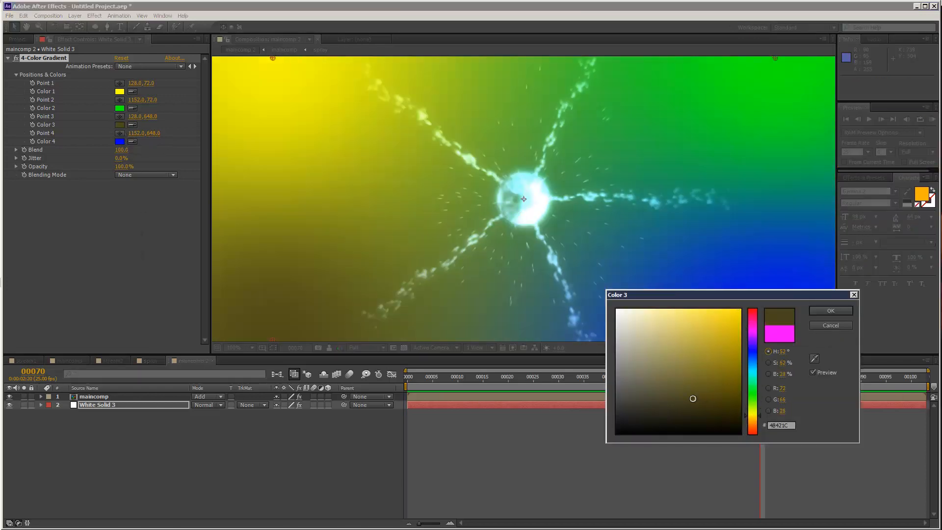
click(678, 408)
click(827, 312)
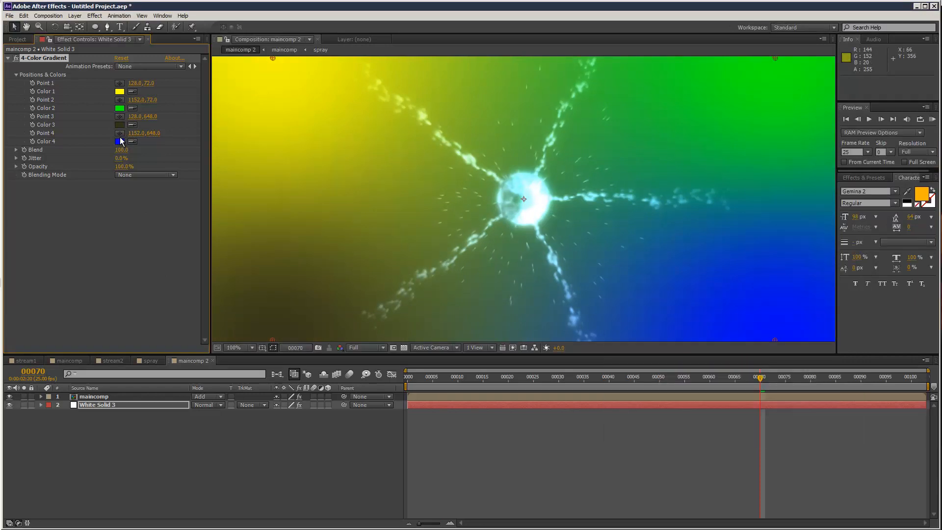
Change the gradient's Color 4 to a dark orange-brown, about #663710
click(120, 141)
click(699, 402)
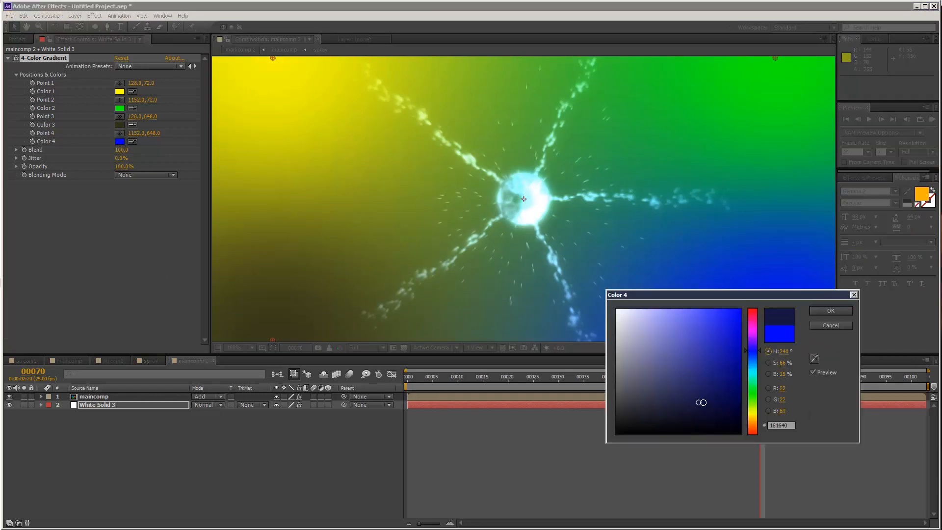
click(752, 423)
click(724, 382)
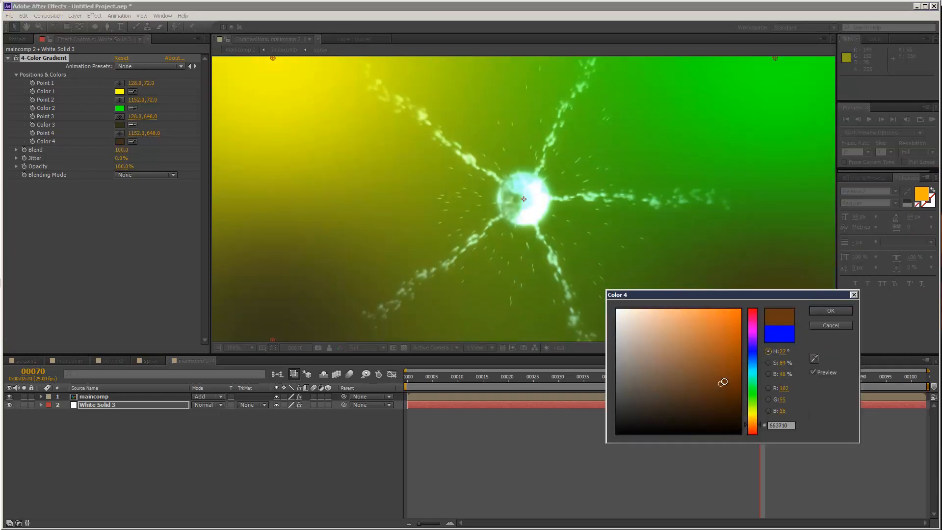
click(830, 310)
Change the gradient's Color 2 to a dark green
click(120, 108)
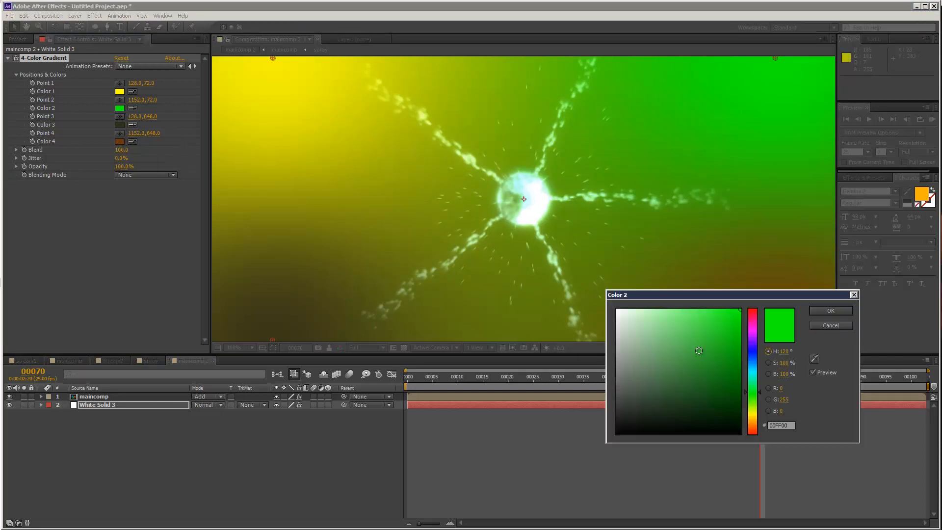
click(711, 399)
click(831, 310)
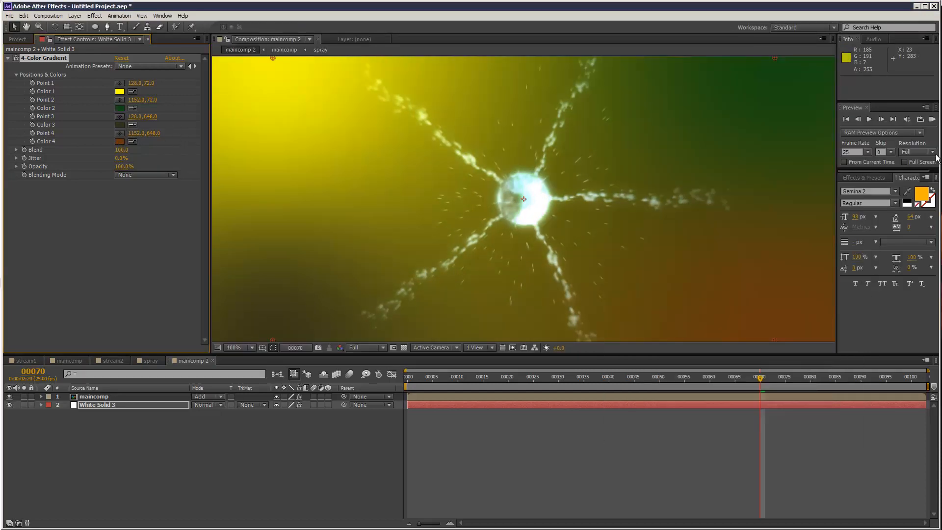